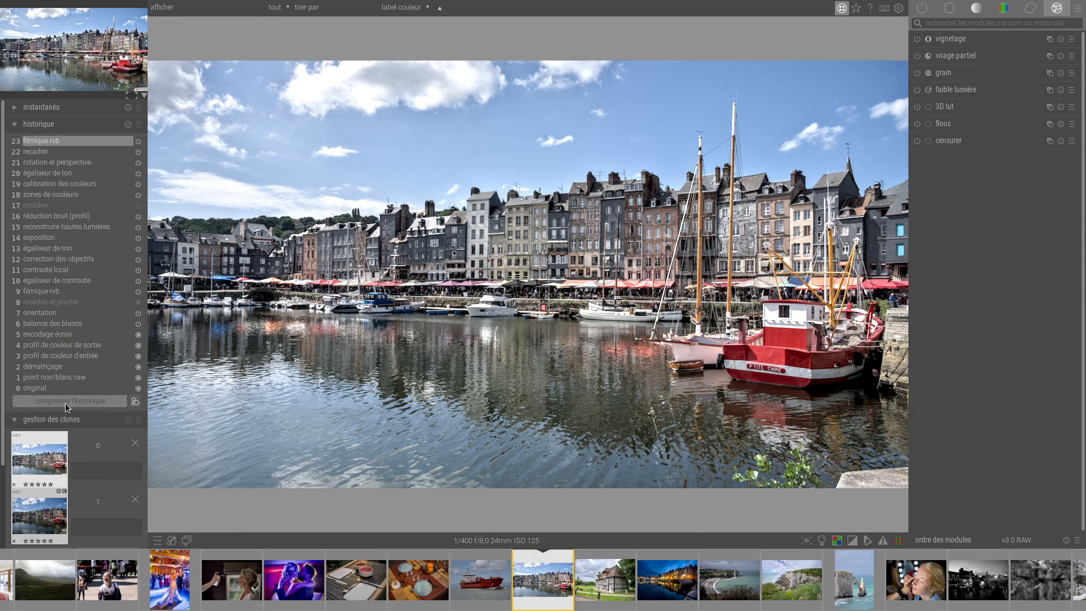
Revert the harbour photo to its original state, and lift its −6 EV tones to about +1.5 EV while slightly lowering the −2 EV tones.
left_click(45, 390)
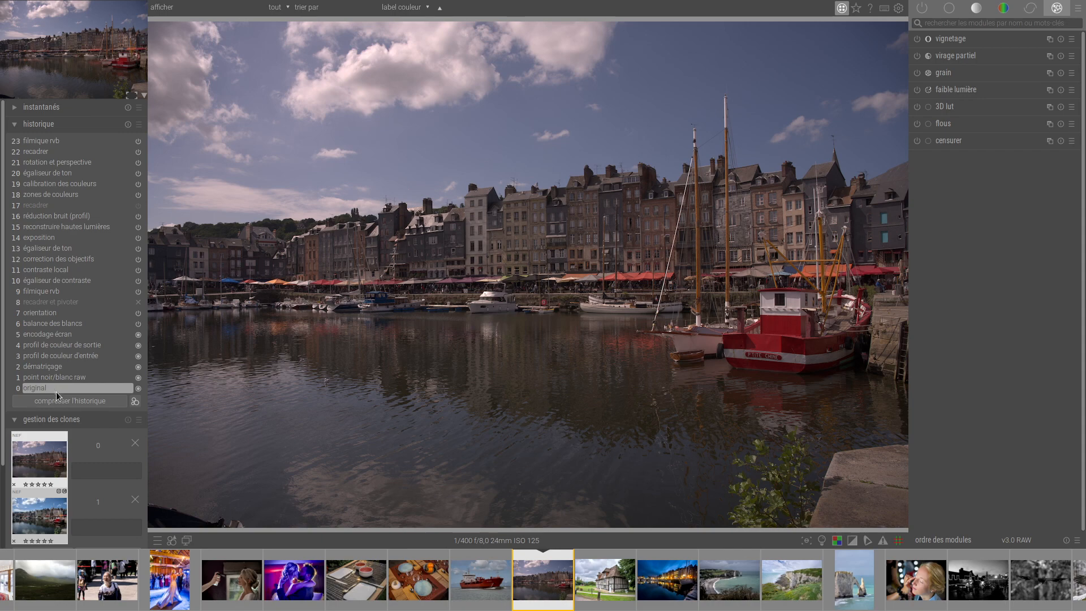
left_click(63, 398)
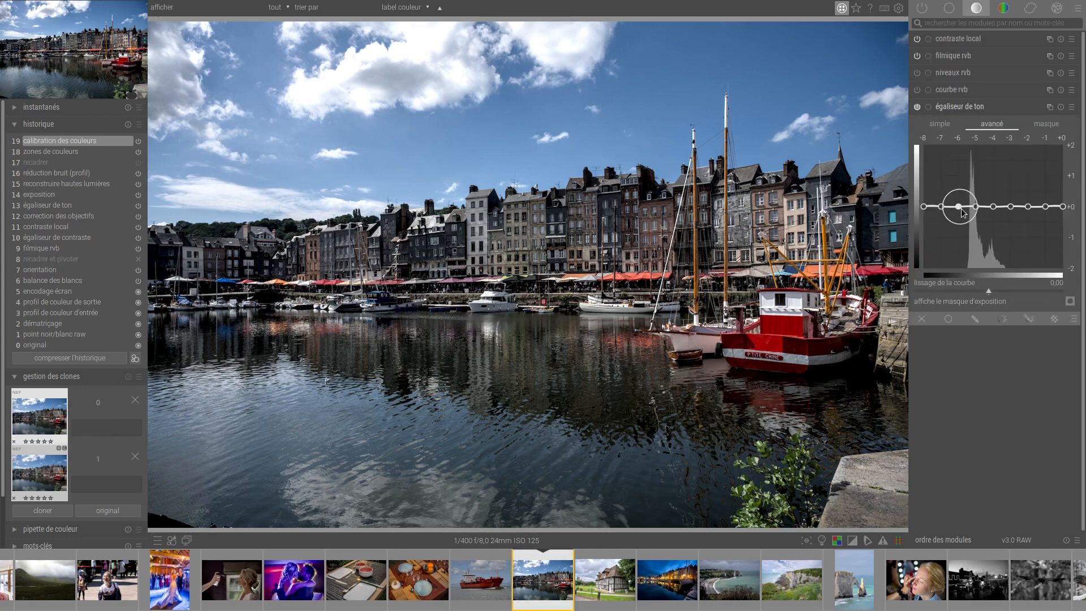
left_click_drag(959, 207, 962, 159)
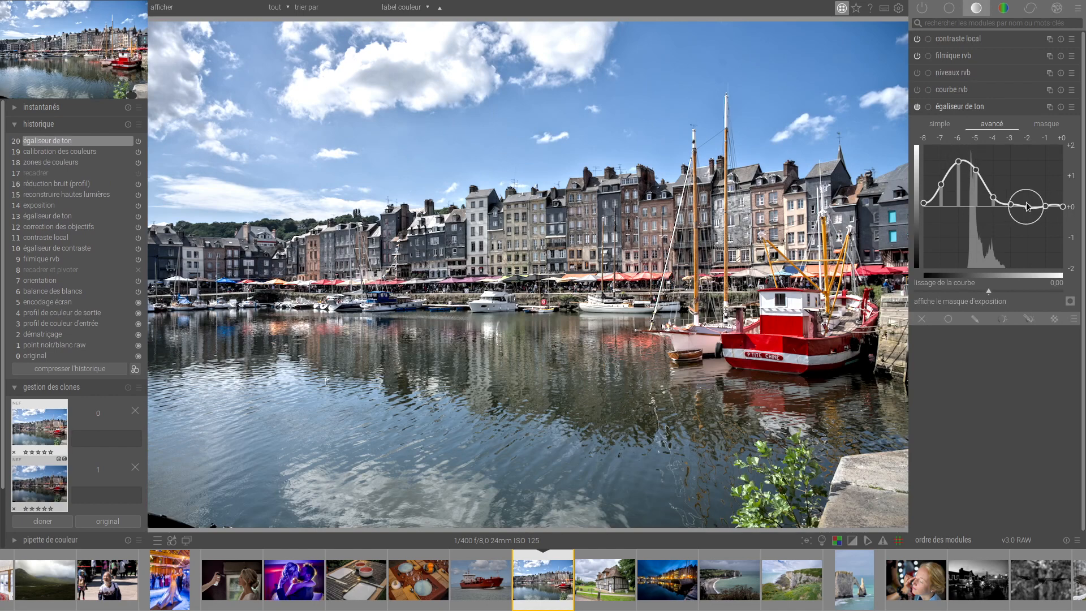
left_click_drag(1027, 207, 1022, 216)
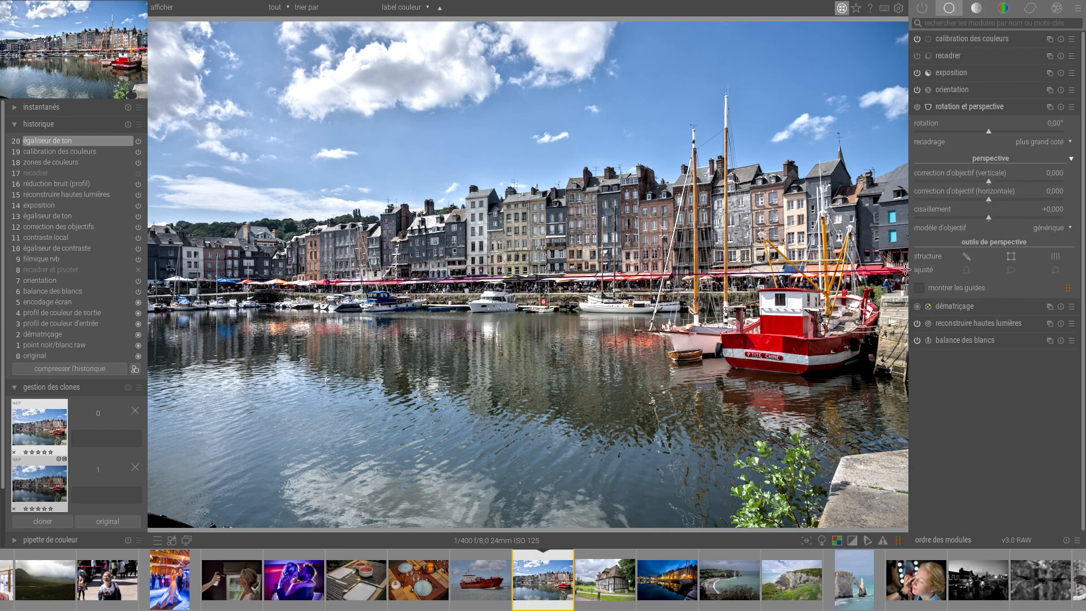
Straighten the harbour photo with a −1.35° rotation and crop it to 16:9 HDTV, moving the frame slightly lower and extending it sideways.
left_click_drag(905, 269, 883, 272)
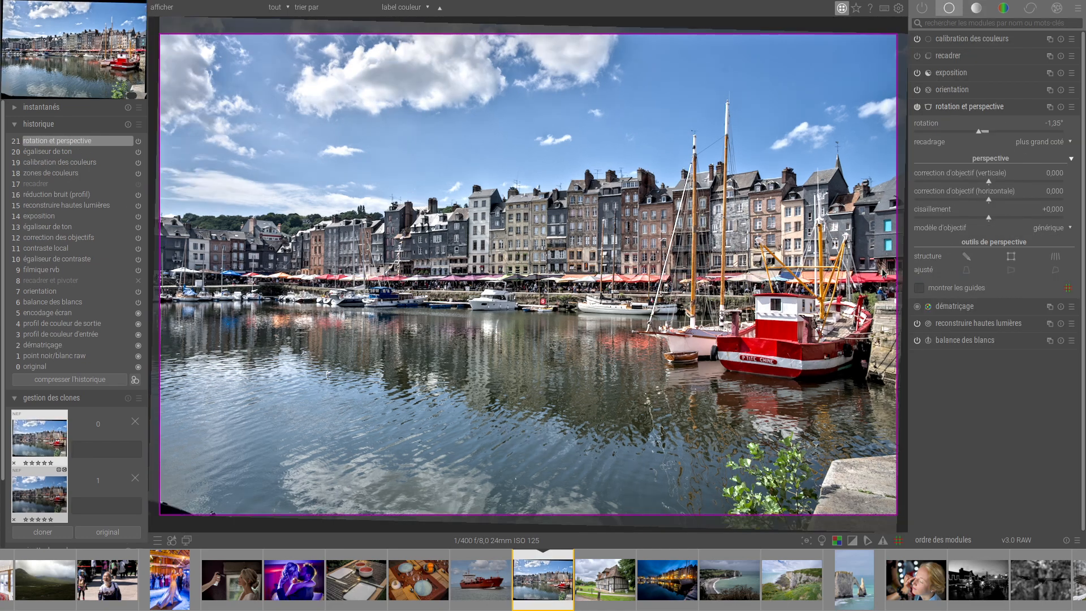
key("t")
key("c")
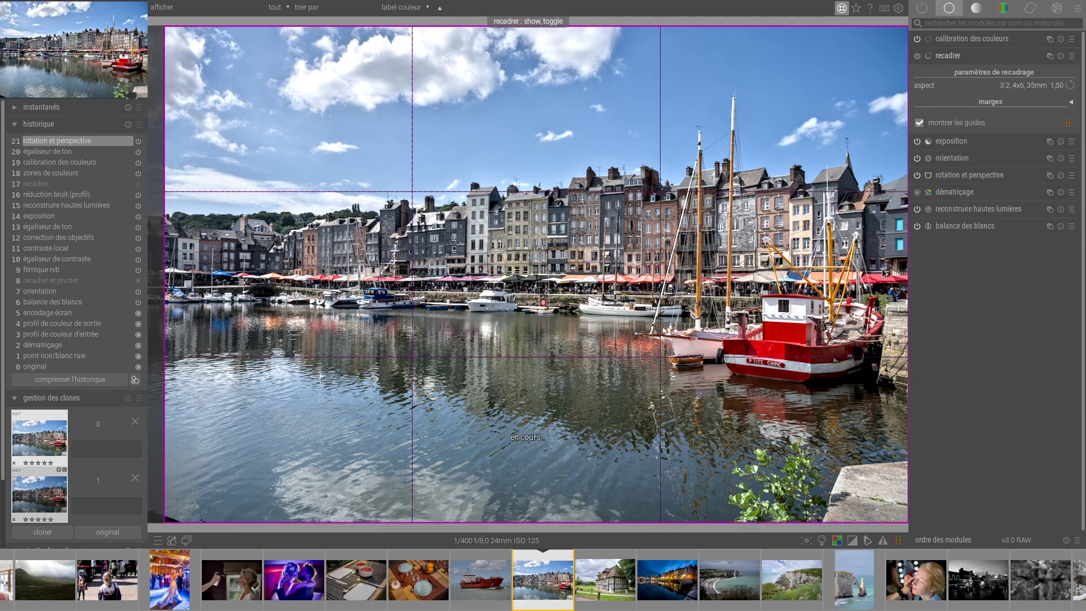
left_click(1046, 87)
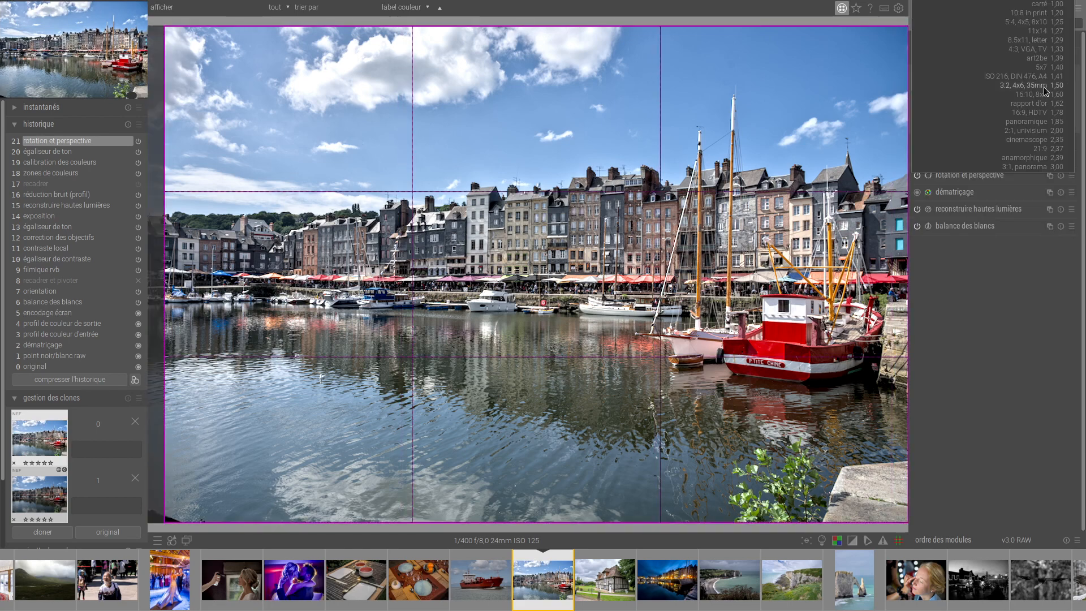
left_click(1039, 112)
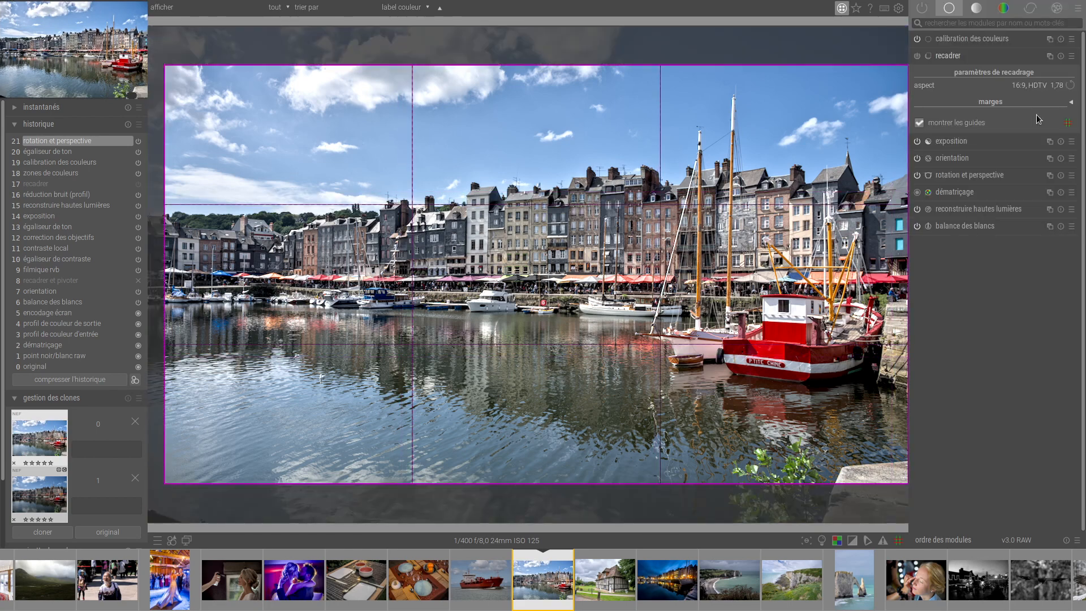
left_click_drag(563, 315, 565, 328)
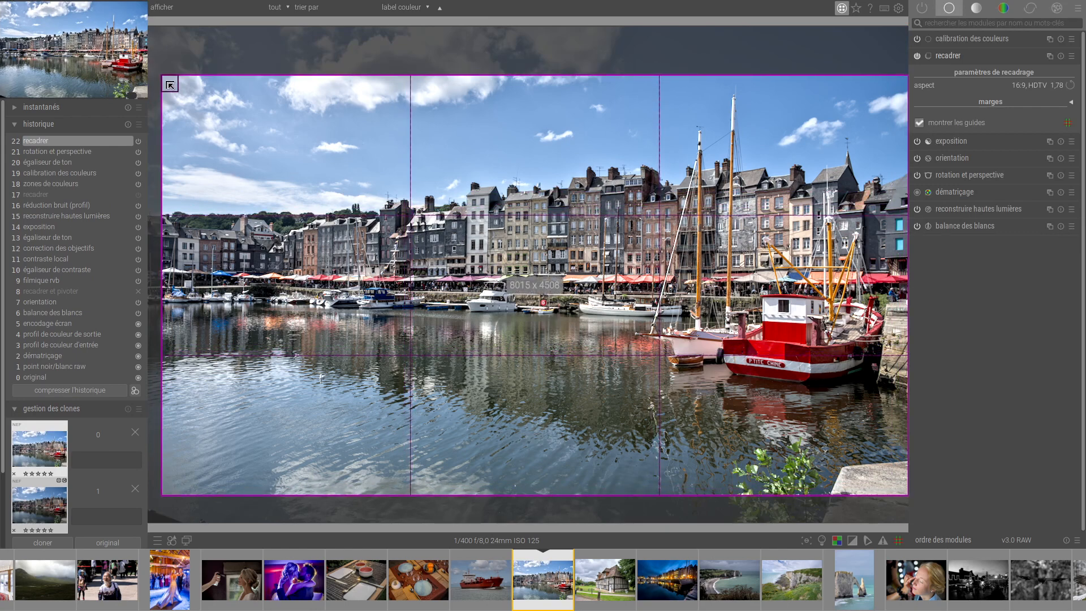
left_click_drag(167, 81, 152, 81)
left_click(953, 56)
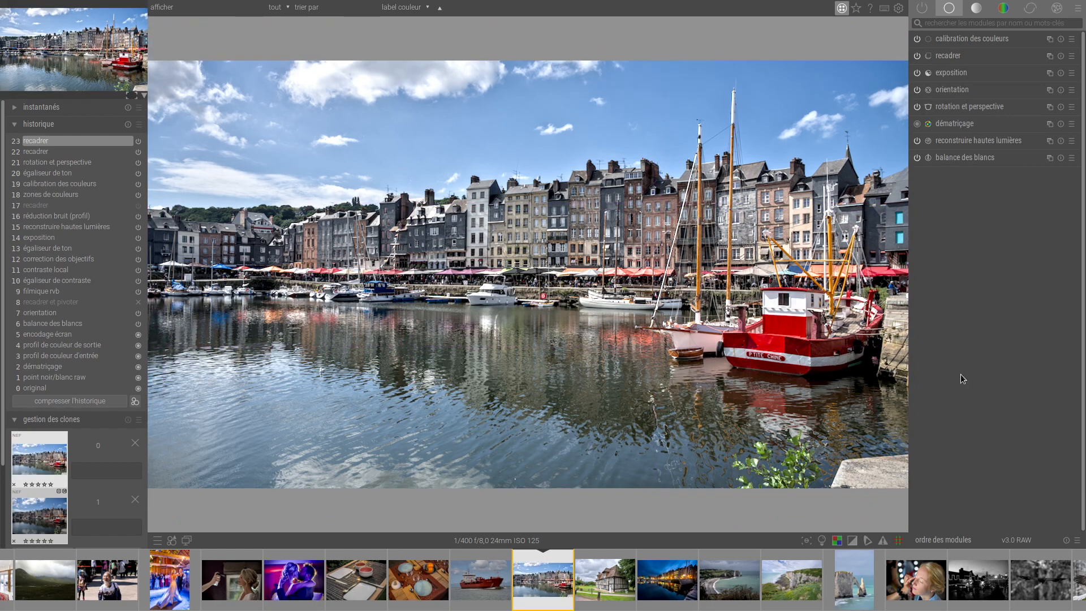
In the filmic RGB look settings, set midtone saturation to 13.35 % and the shadows–highlights balance to 19.21 %.
key("f")
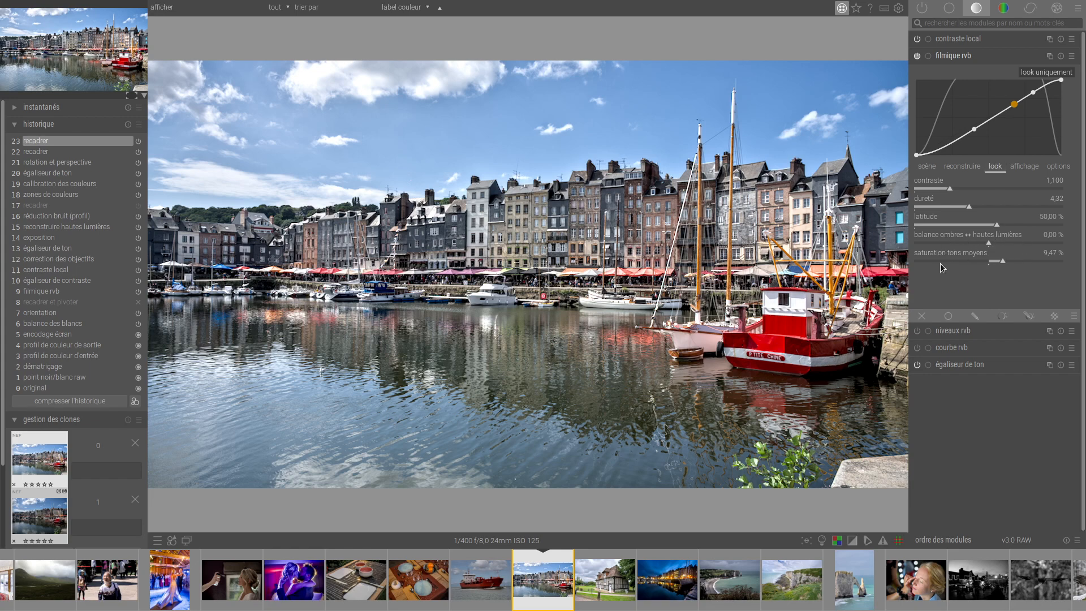
mouse_move(1002, 268)
left_mouse_down()
mouse_move(990, 263)
mouse_move(1033, 264)
mouse_move(1004, 262)
left_mouse_up()
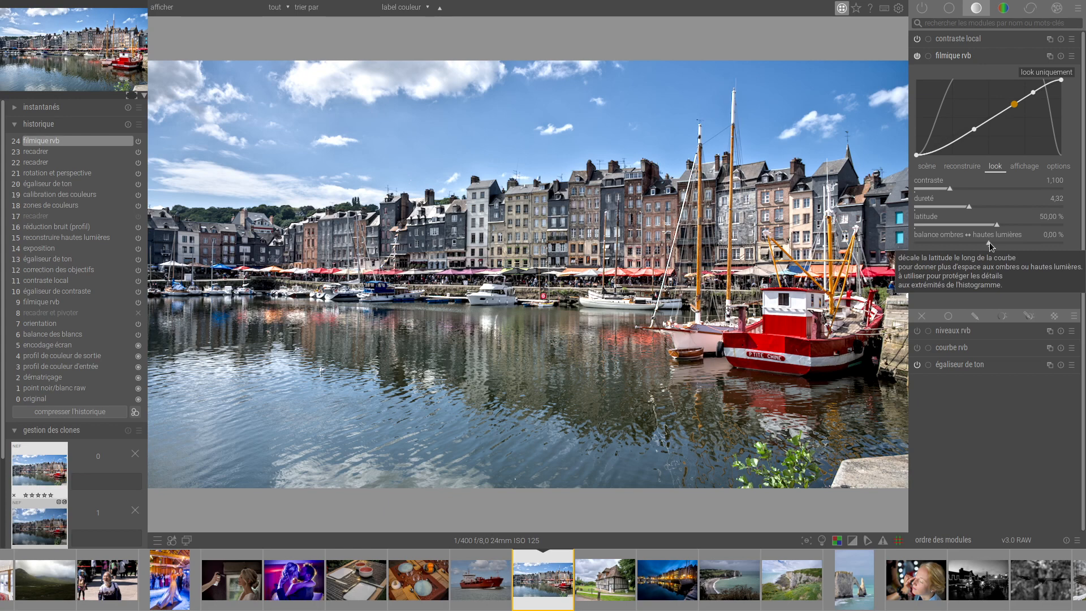
left_click_drag(989, 242, 1017, 243)
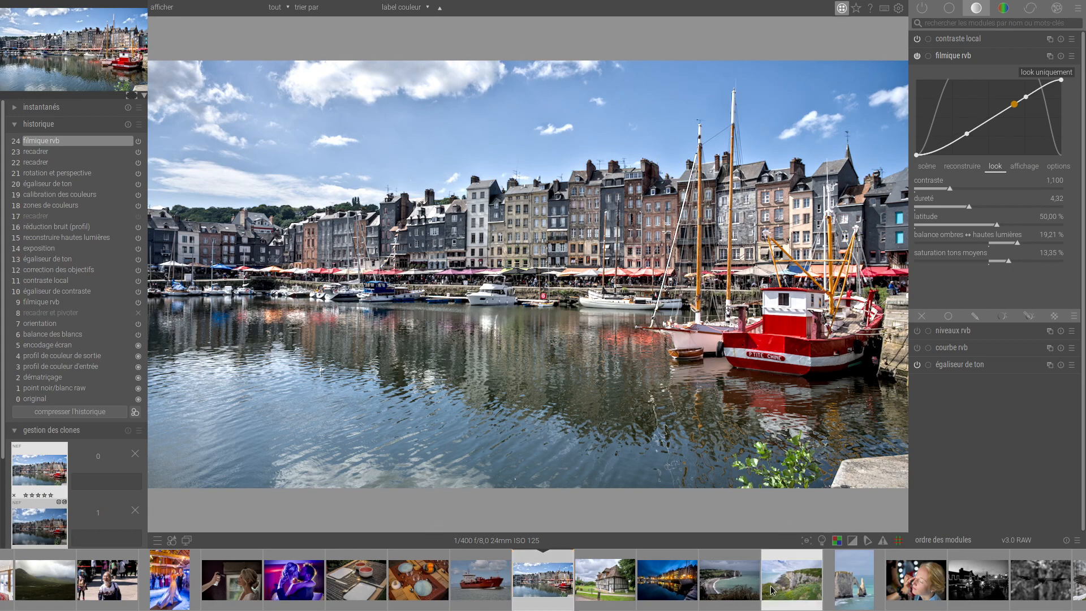
Return to the lighttable and open the living-room photo DSC_3446-hdr.dng in the darkroom.
key("l")
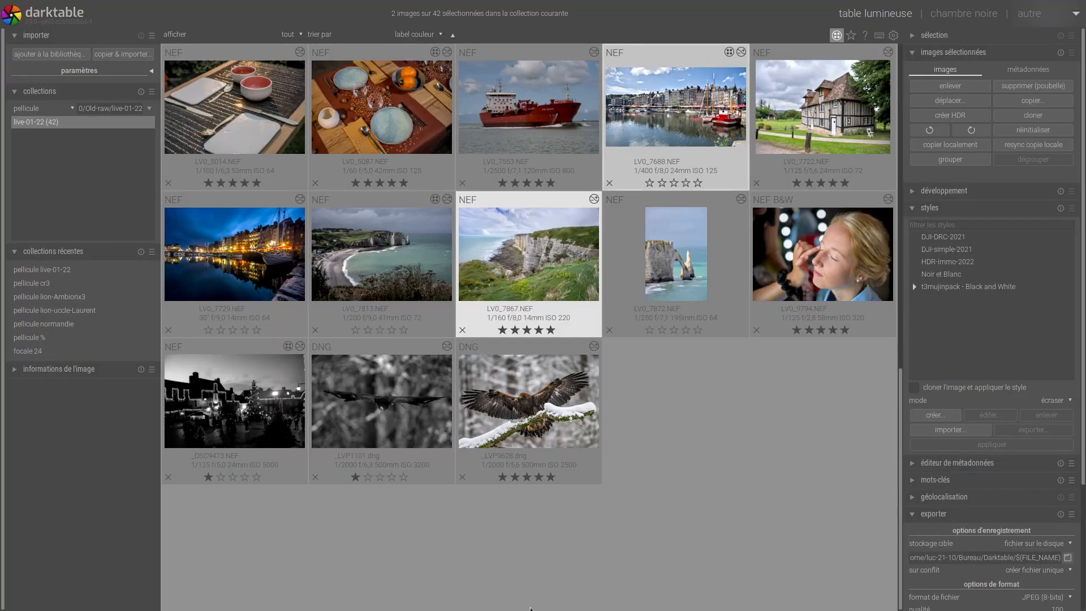
scroll(704, 568, "up", 6)
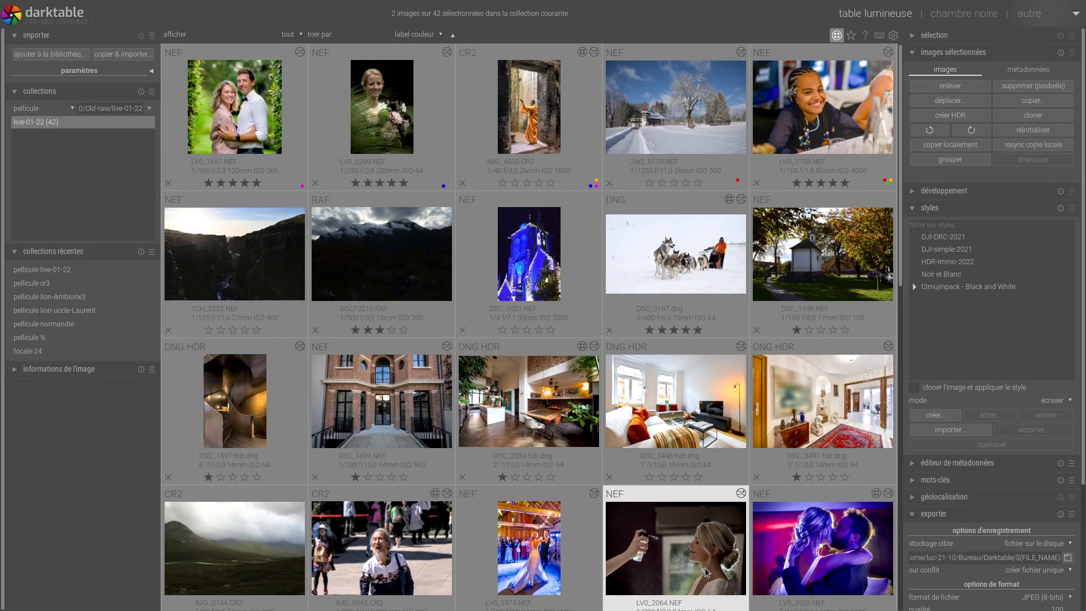
left_click(701, 418)
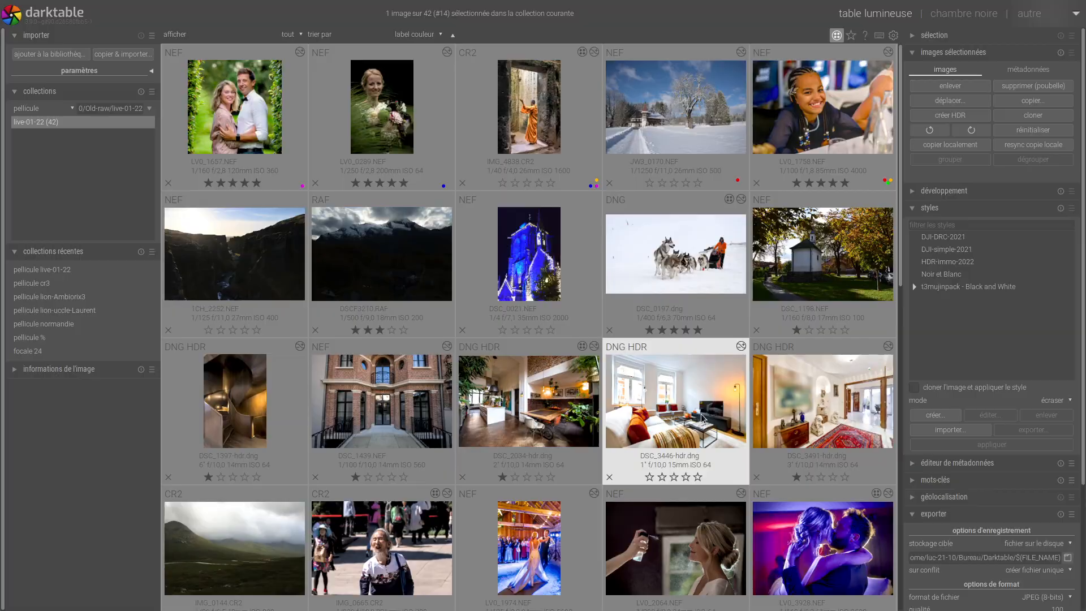
double_click(701, 417)
Revert the living-room photo to its original state and apply the HDR-immo-2022 style.
left_click(40, 442)
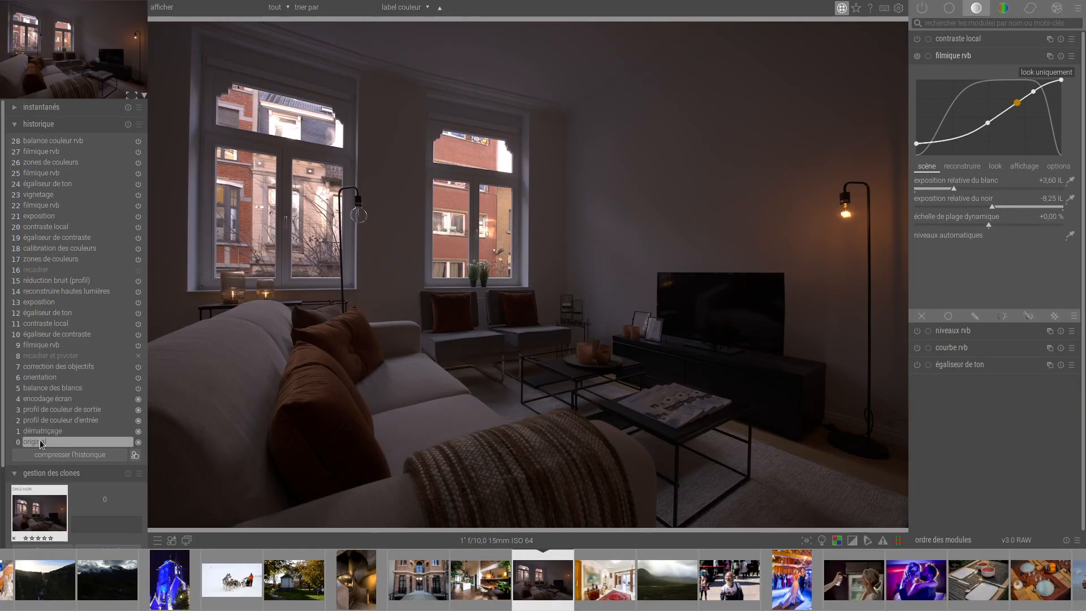
key("ctrl+h")
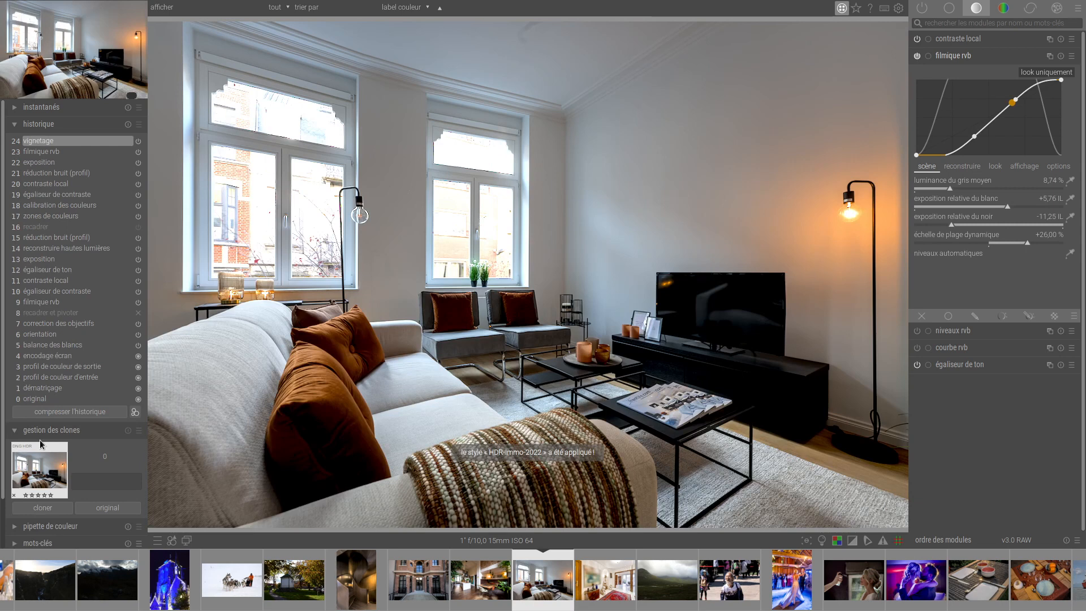
With the tone equalizer, lift the living room's tones around −5.5 EV to about +1.5 EV and slightly lower those around −2 EV.
key("t")
key("t")
key("t")
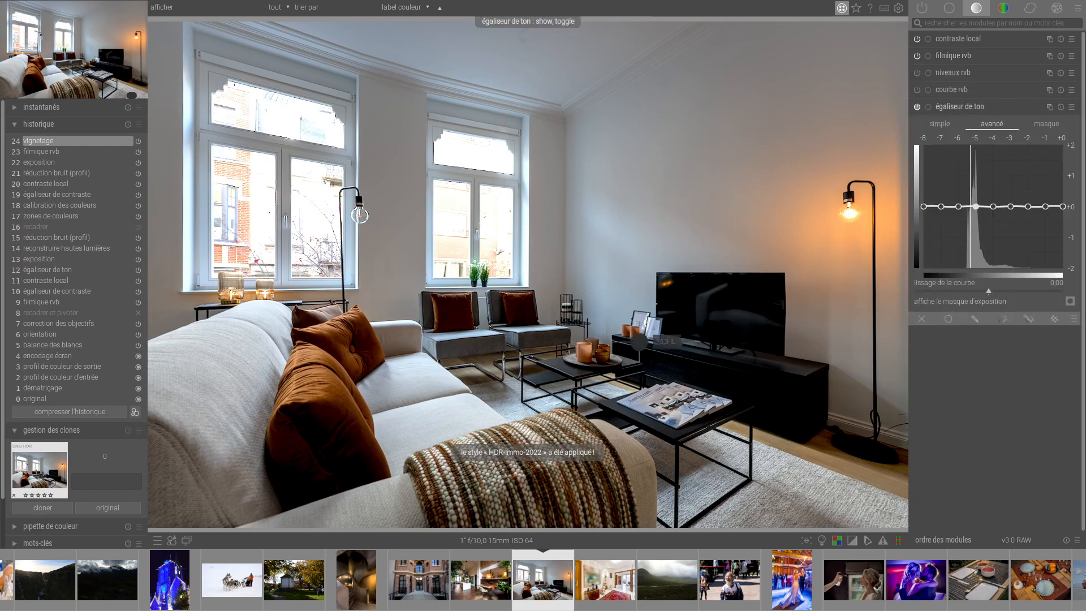
left_click_drag(964, 207, 970, 158)
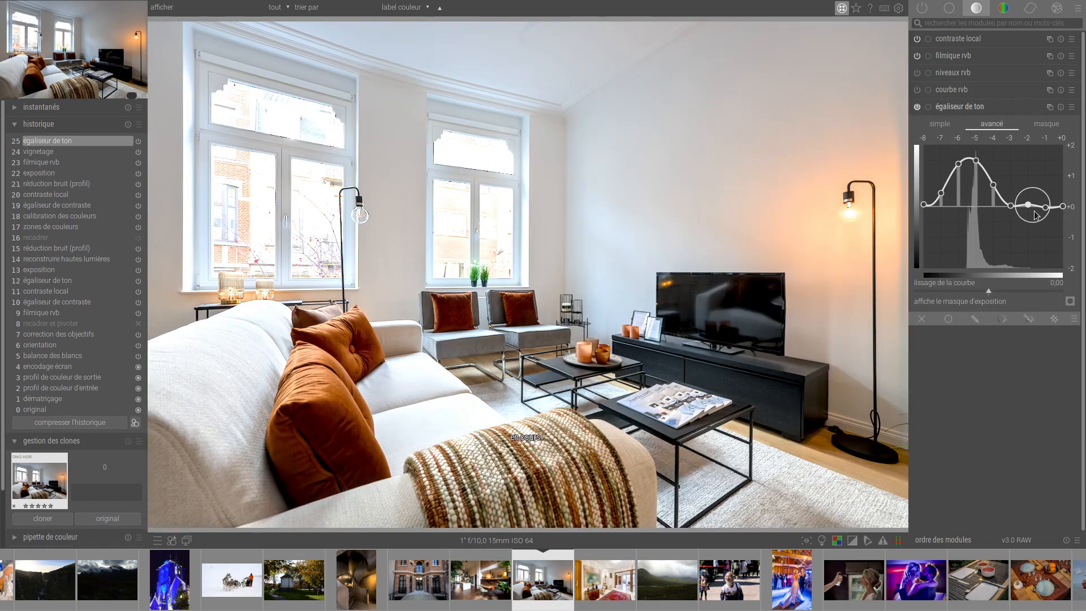
left_click_drag(1035, 212, 1032, 215)
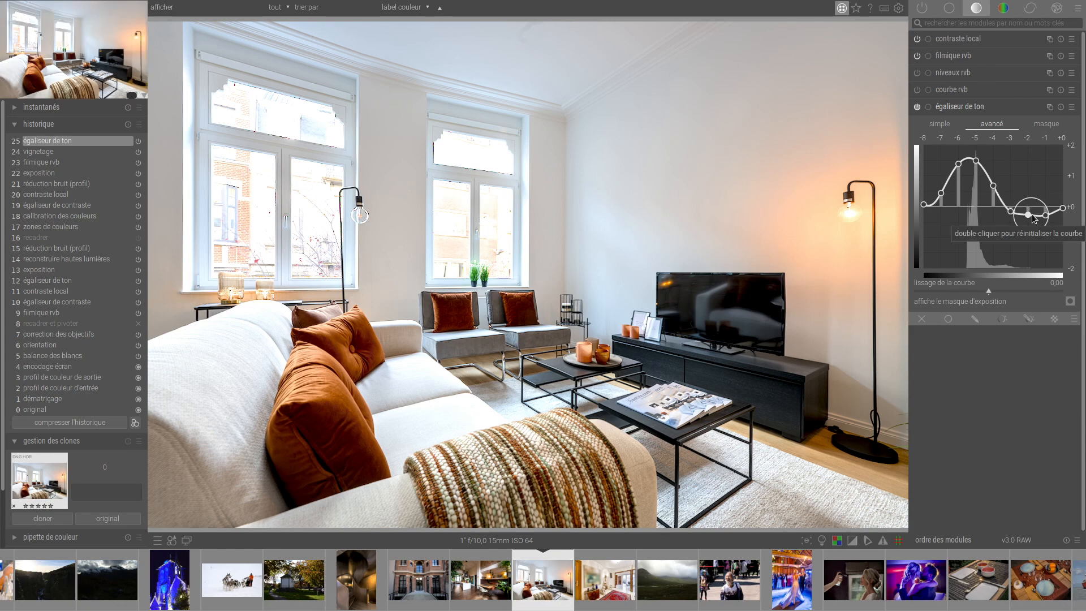
In filmic RGB, set middle grey luminance to 20.39 %, shadows–highlights balance to 2.63 % and midtone saturation to 0.15 %.
key("f")
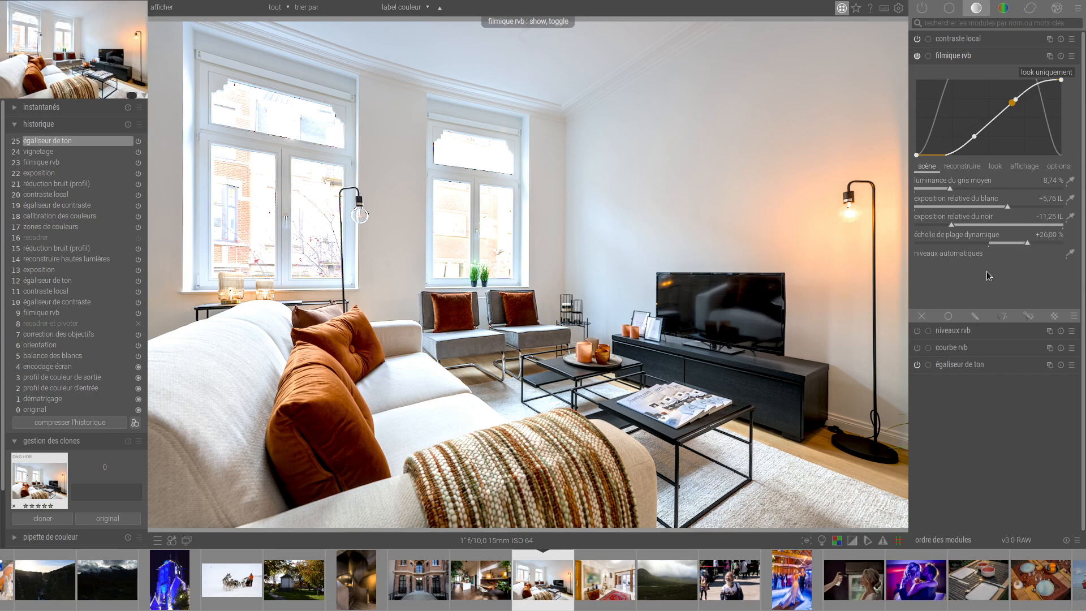
left_click(1003, 187)
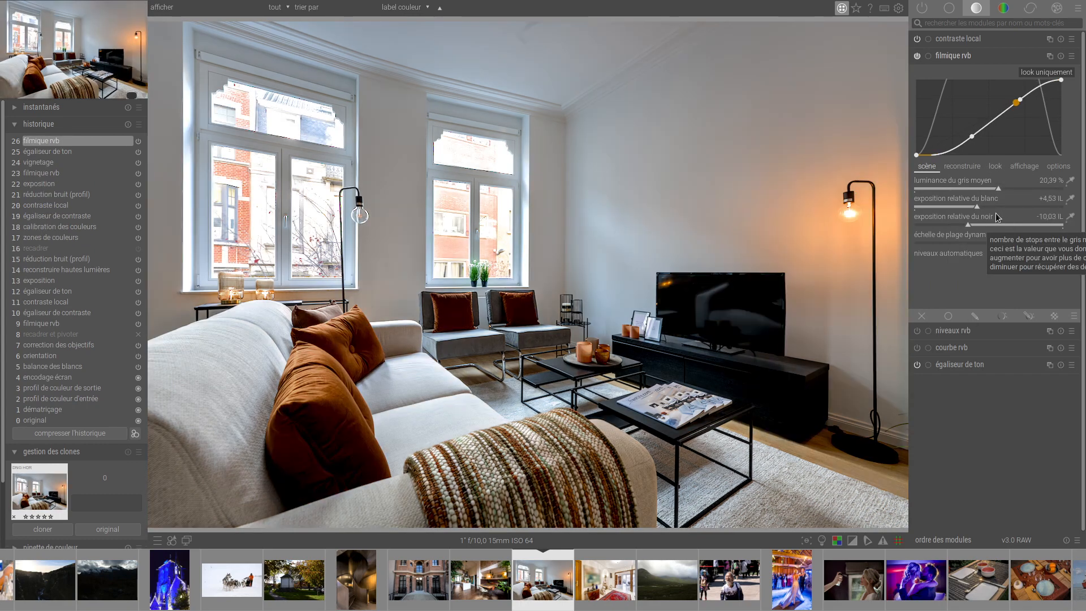
left_click(994, 165)
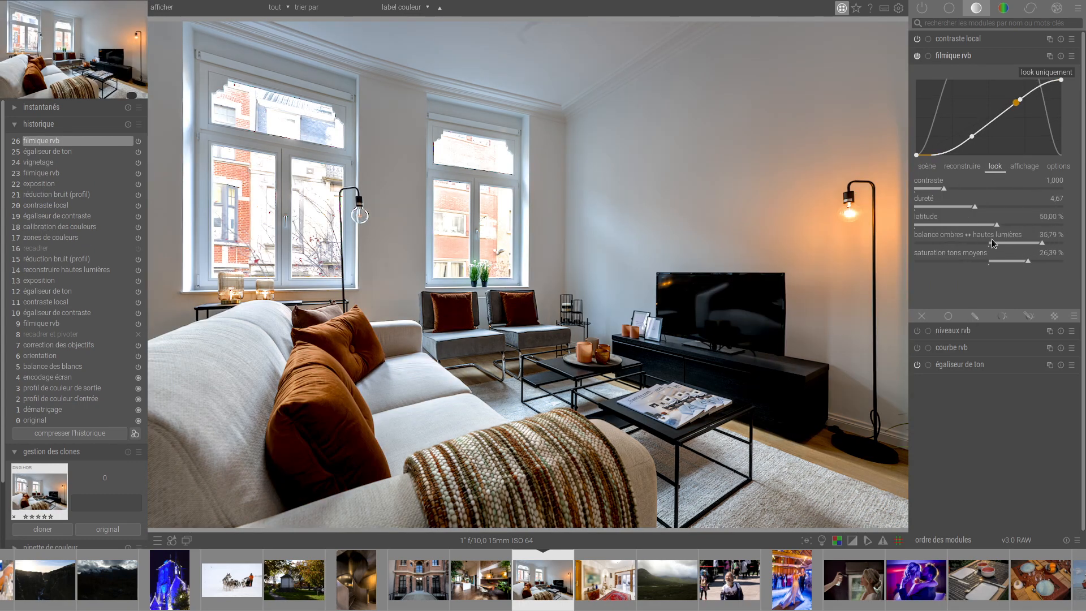
left_click_drag(996, 263, 989, 260)
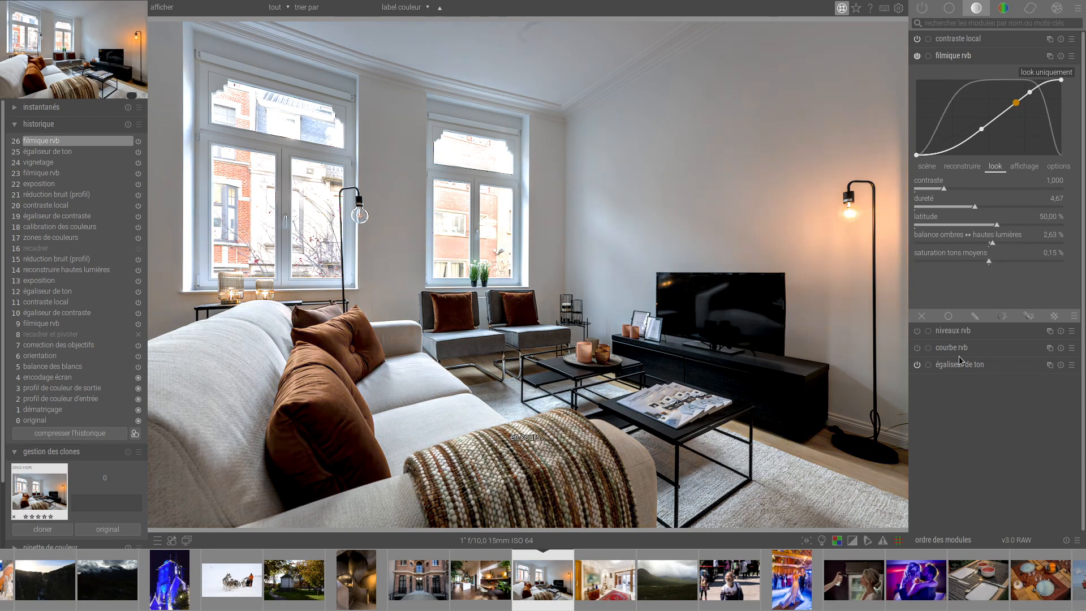
Try filmic midtone saturation at 12.85 % and 19.85 %, with the shadows–highlights balance at 19.64 %.
left_click(1006, 261)
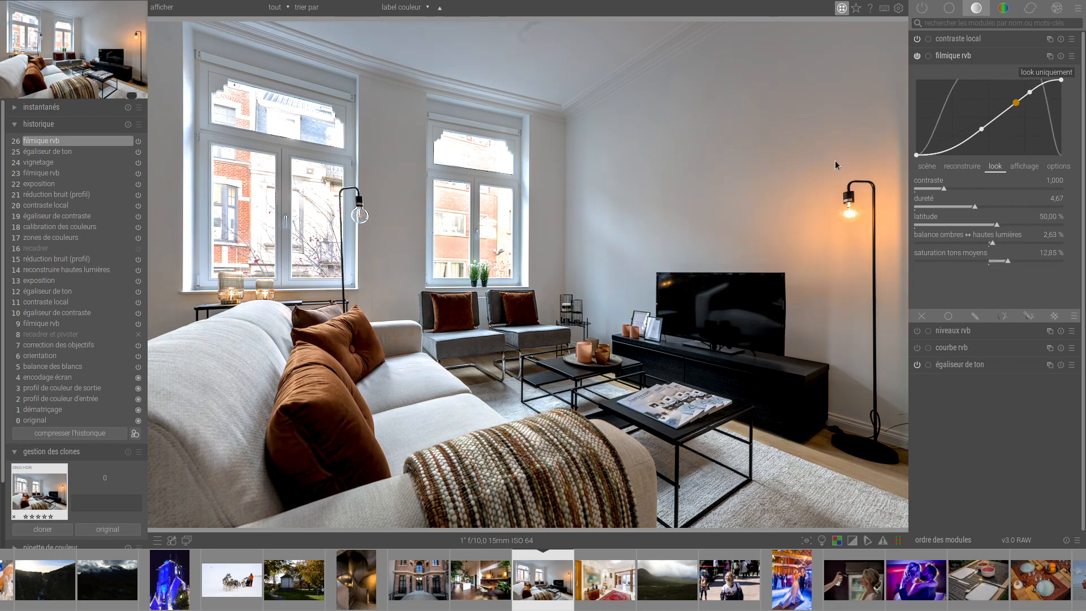
left_click(1017, 258)
left_click(1017, 243)
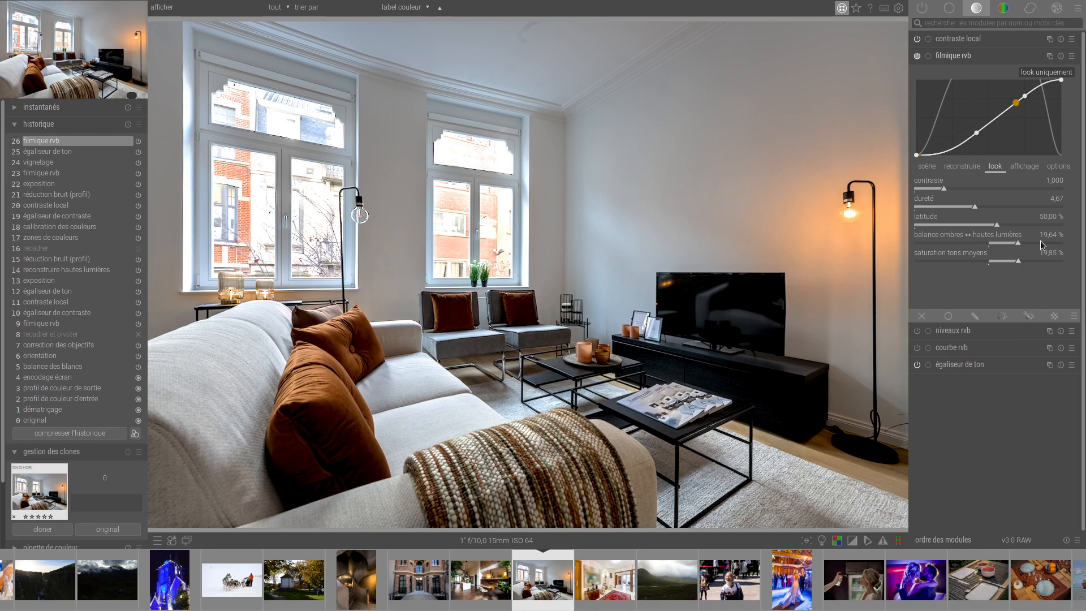
Compare the shadows–highlights balance at 50 %, 2.58 % and 47.58 %, and set it to 1.98 % with midtone saturation at 0.82 %.
left_click(1068, 243)
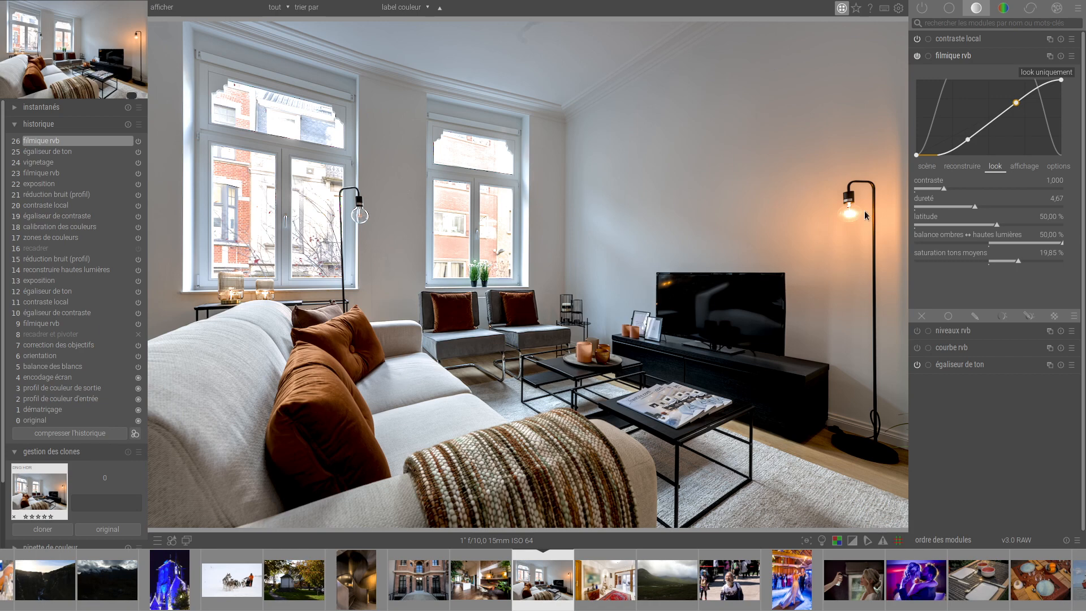
left_click(992, 242)
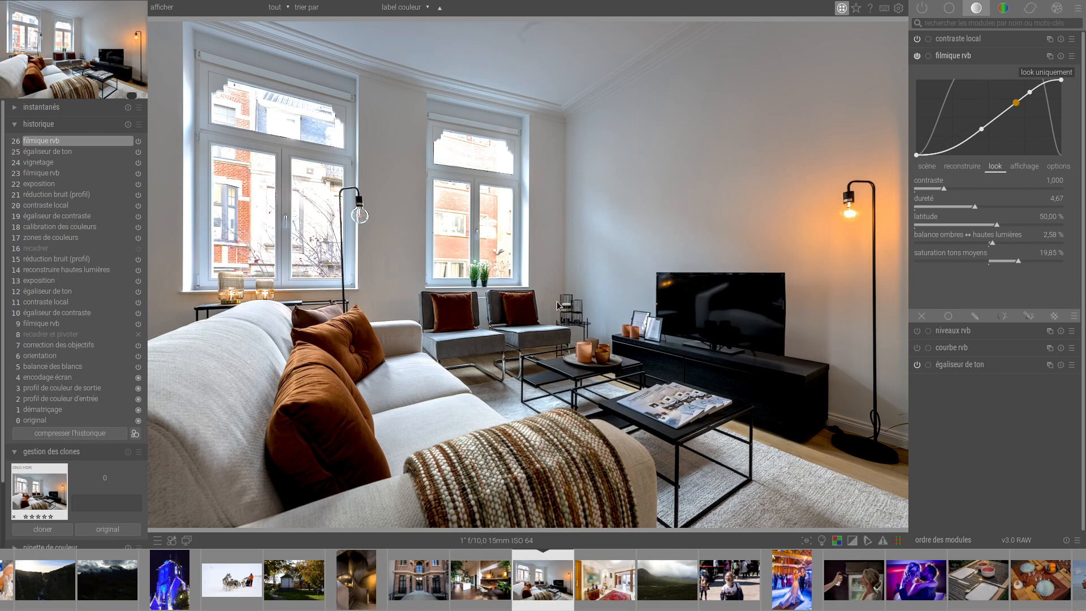
left_click_drag(1021, 238, 1060, 242)
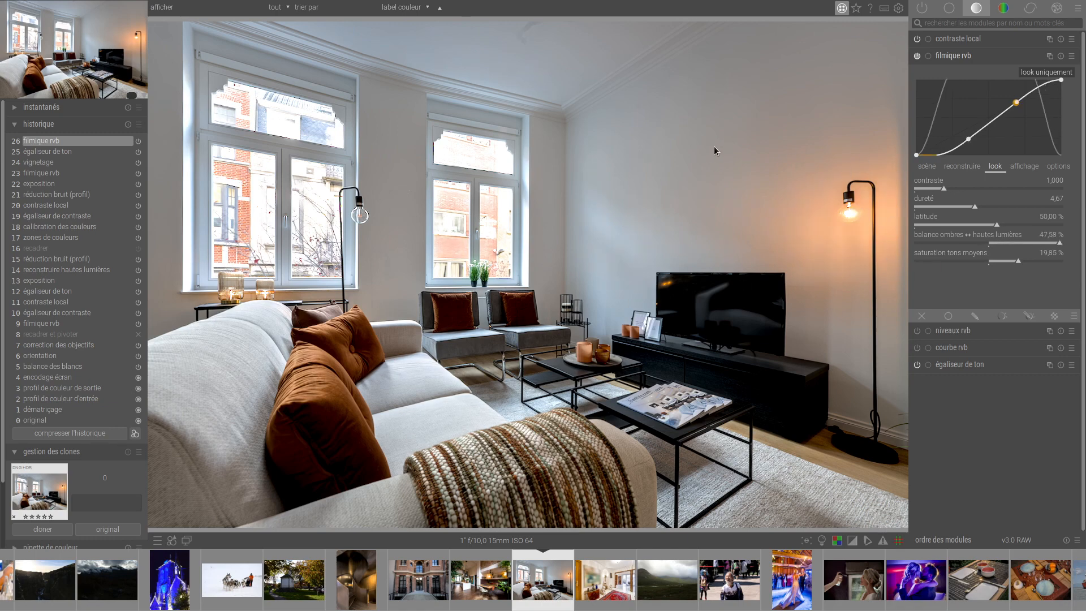
left_click(991, 243)
left_click(991, 262)
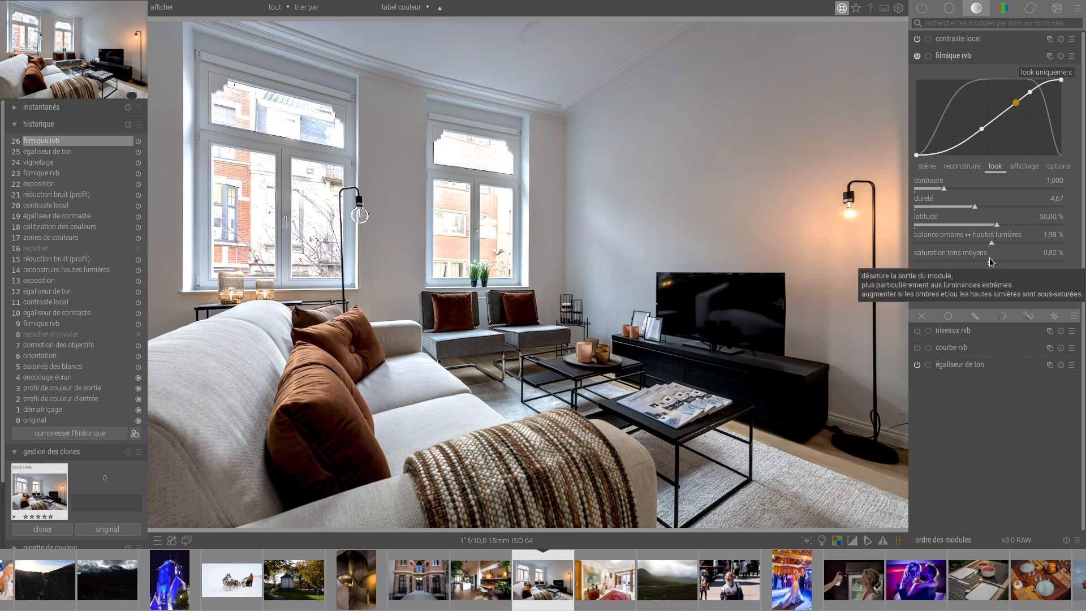
Return to the lighttable, reopen the harbour photo LV0_7688.NEF in the darkroom and display its colour modules.
key("l")
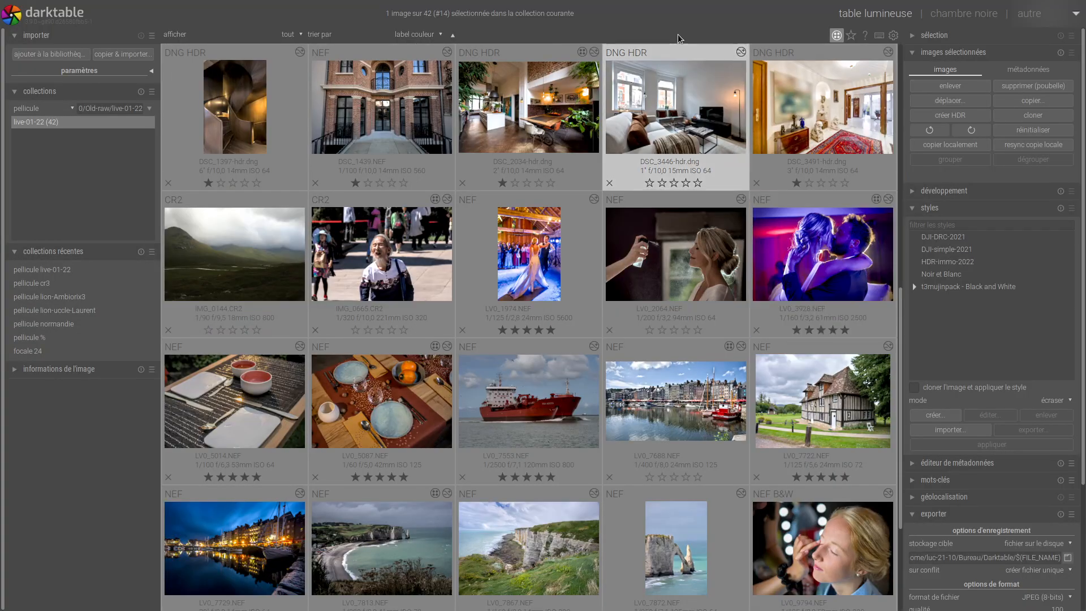
left_click(631, 424, "ctrl")
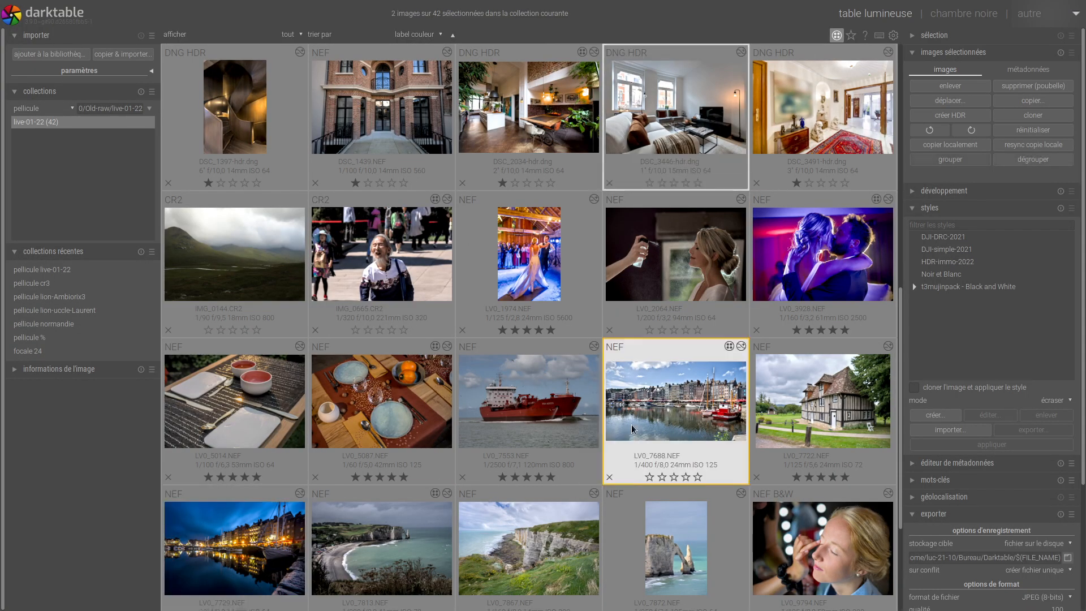
double_click(631, 424)
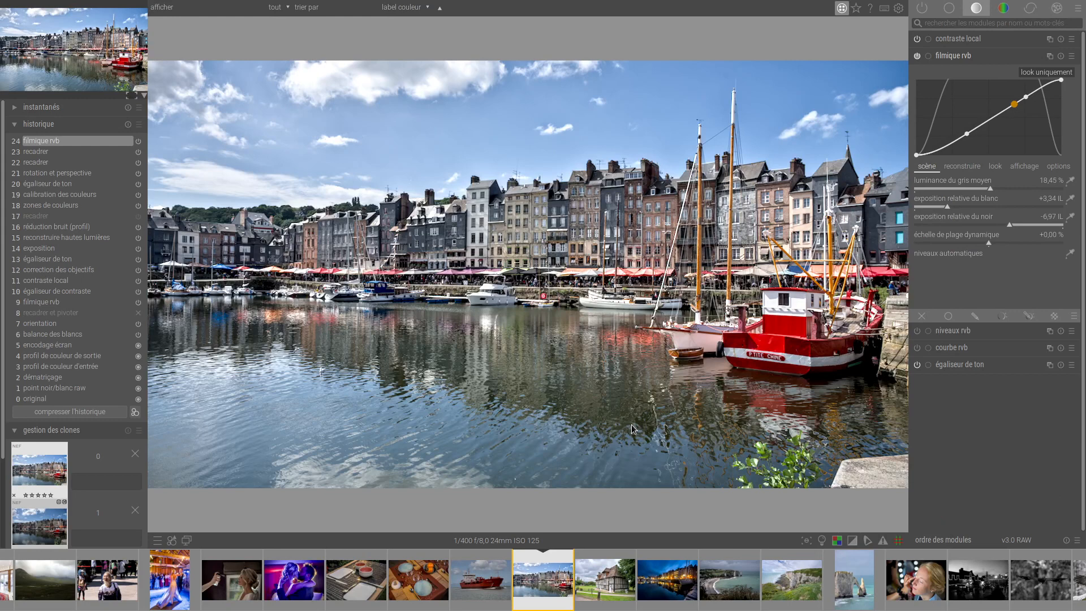
left_click(1003, 9)
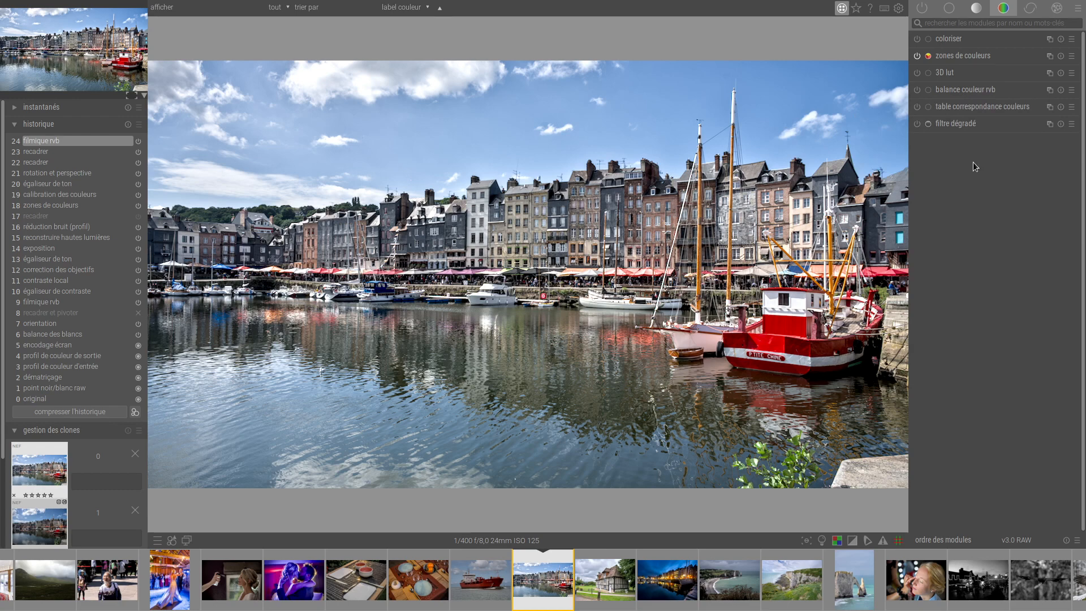
Reset the colour zones module and sample the sky and the boat's red hull with its colour picker.
left_click(964, 59)
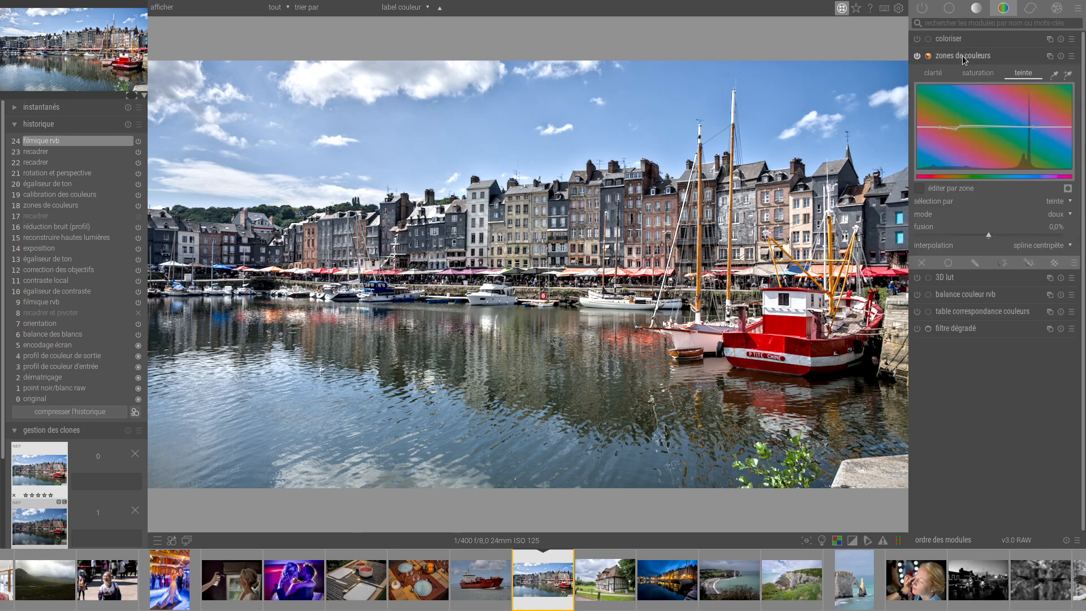
left_click(1062, 56)
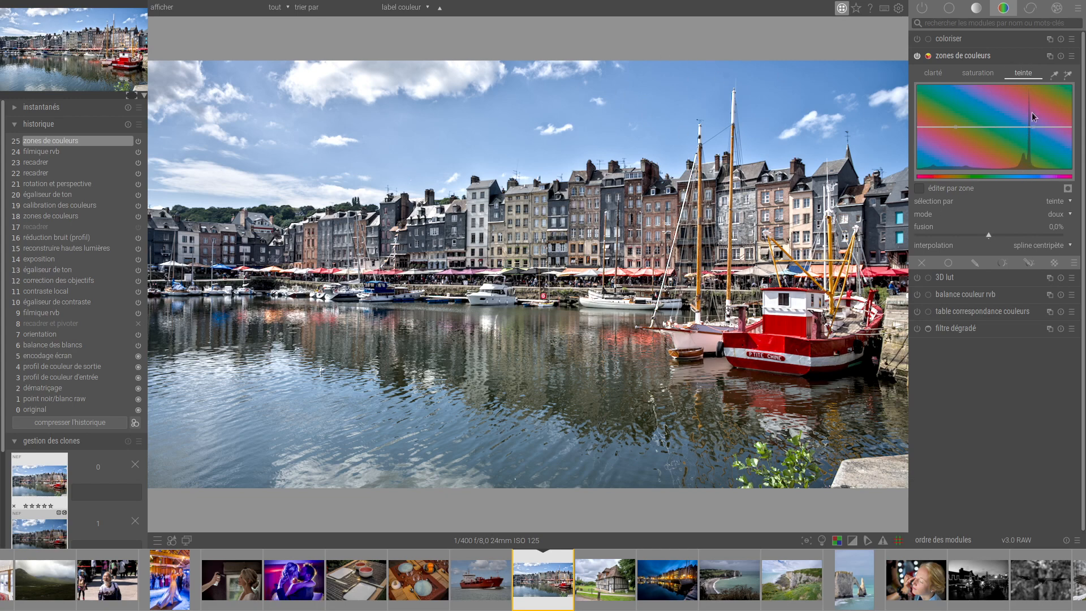
left_click(1054, 74)
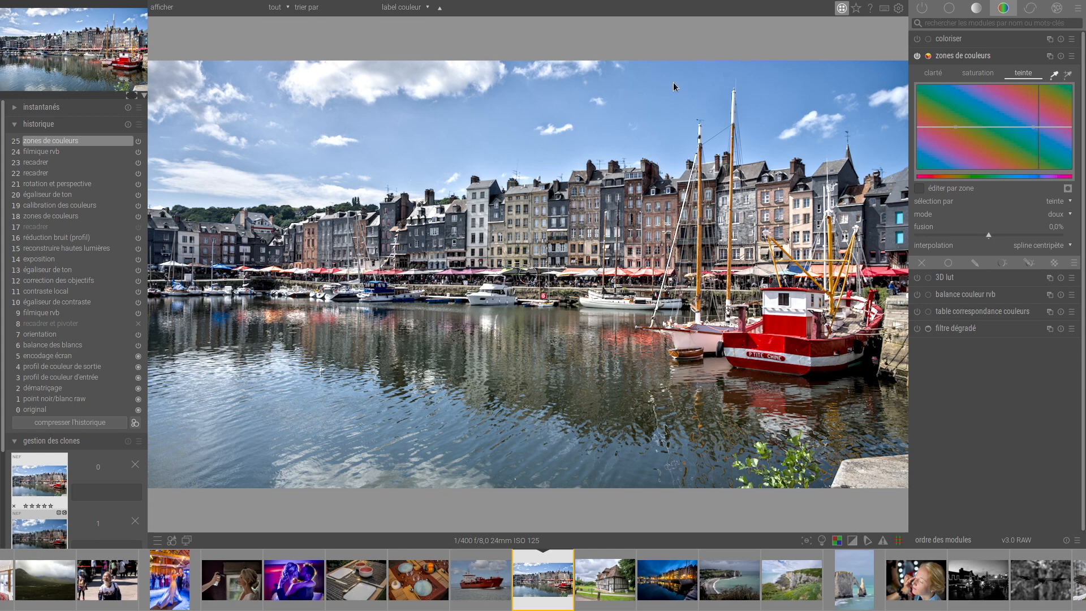
left_click_drag(672, 82, 718, 110)
left_click(691, 88)
left_click(791, 328)
Try darkening the sampled reds on the colour zones lightness curve, and level the curve again.
left_click(933, 73)
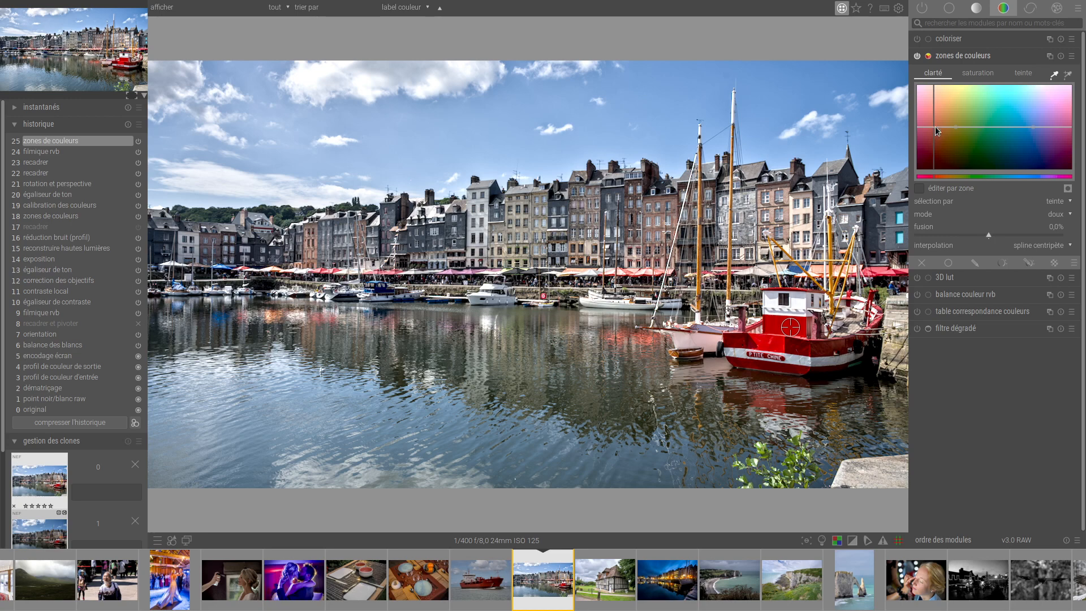
mouse_move(934, 127)
left_mouse_down()
mouse_move(933, 109)
mouse_move(935, 140)
mouse_move(948, 127)
left_mouse_up()
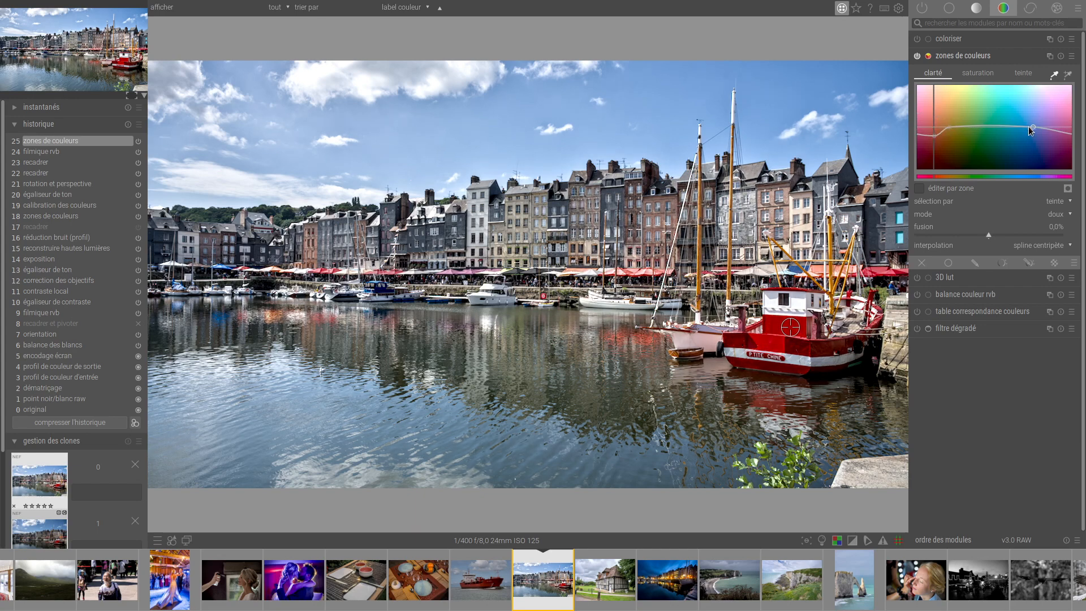
left_click_drag(1028, 128, 1047, 127)
mouse_move(933, 136)
left_mouse_down()
mouse_move(932, 109)
mouse_move(932, 137)
mouse_move(931, 128)
left_mouse_up()
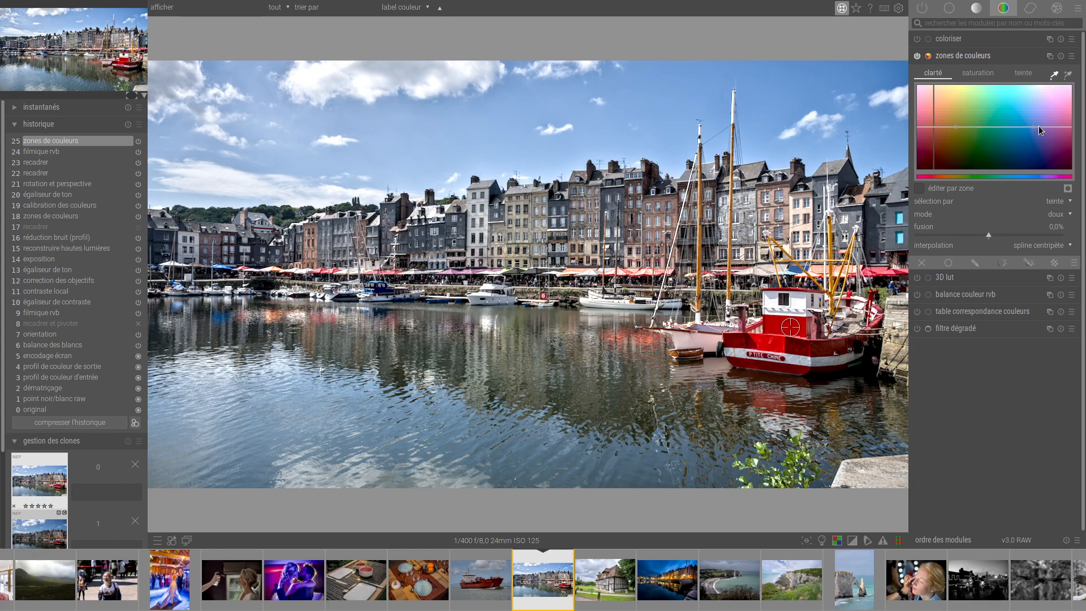
On the lightness curve, lower the blues slightly and raise the reds and the green-aqua tones.
mouse_move(1032, 124)
left_mouse_down()
mouse_move(1032, 114)
mouse_move(1033, 132)
left_mouse_up()
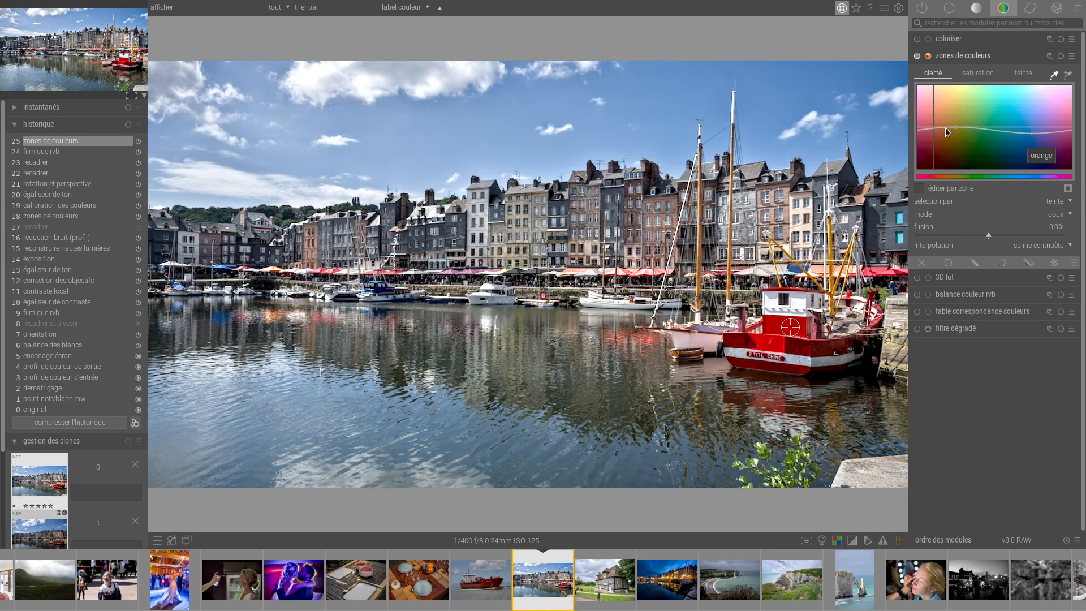
left_click_drag(936, 130, 935, 118)
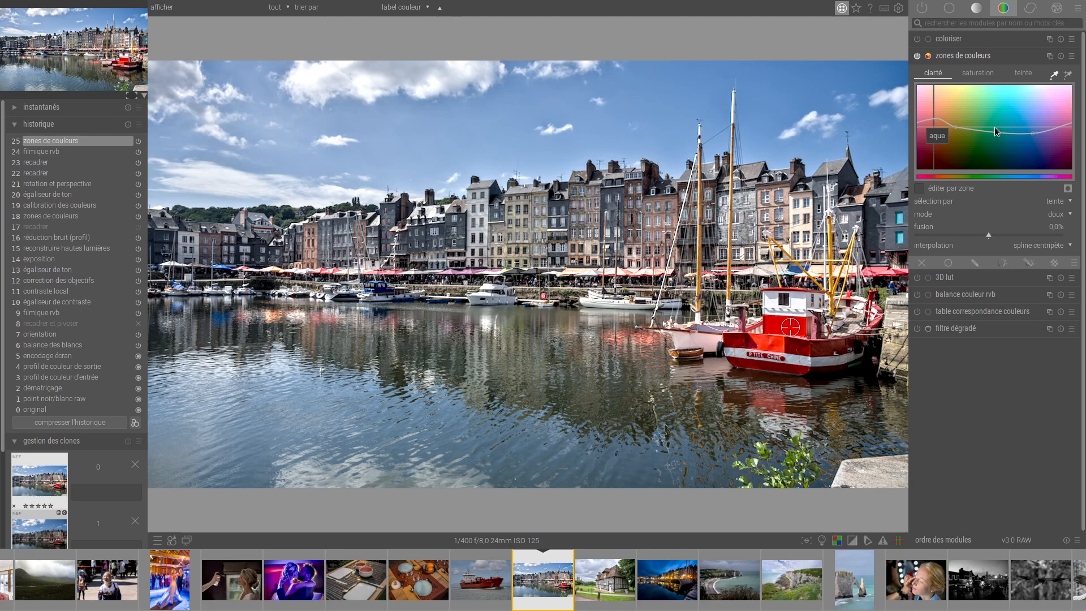
mouse_move(995, 126)
left_mouse_down()
mouse_move(990, 138)
mouse_move(989, 121)
left_mouse_up()
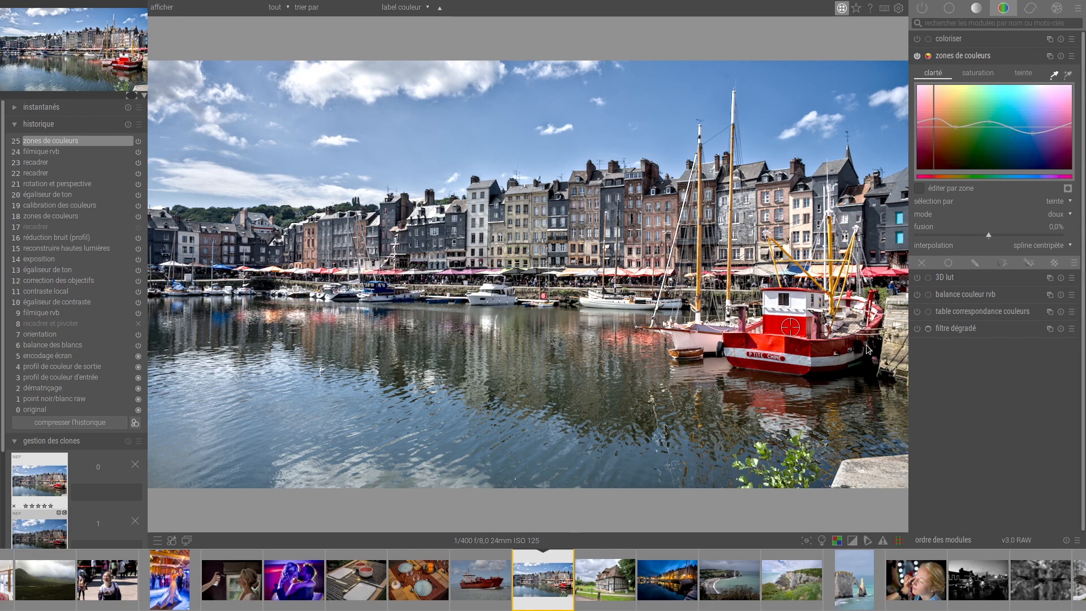
Sample the green plant in the foreground, try lightening and darkening the greens, and reset the lightness curve.
left_click(1056, 76)
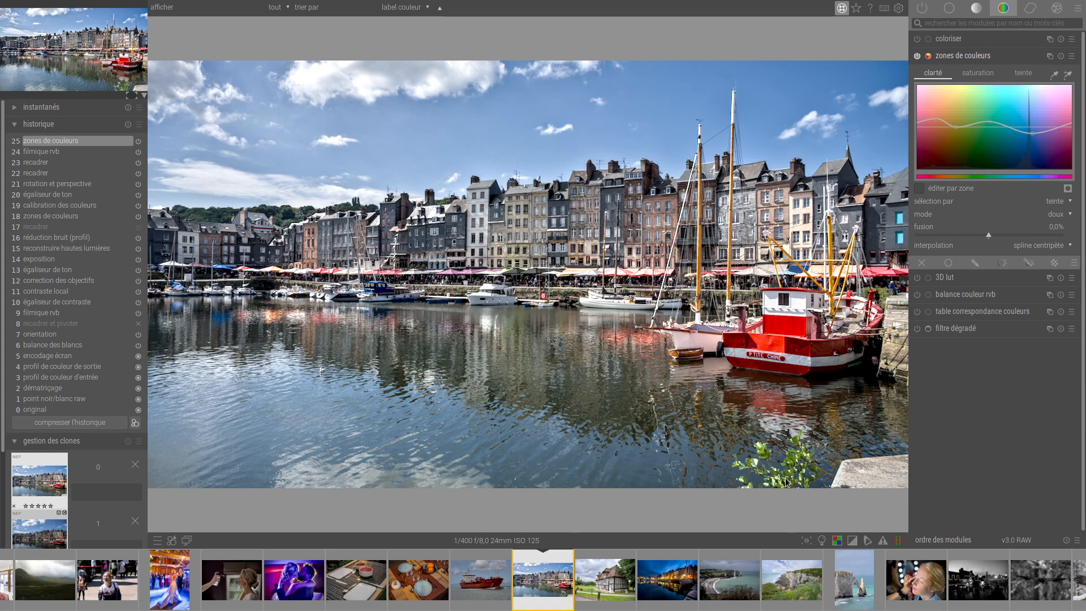
left_click(1059, 73)
left_click(793, 464)
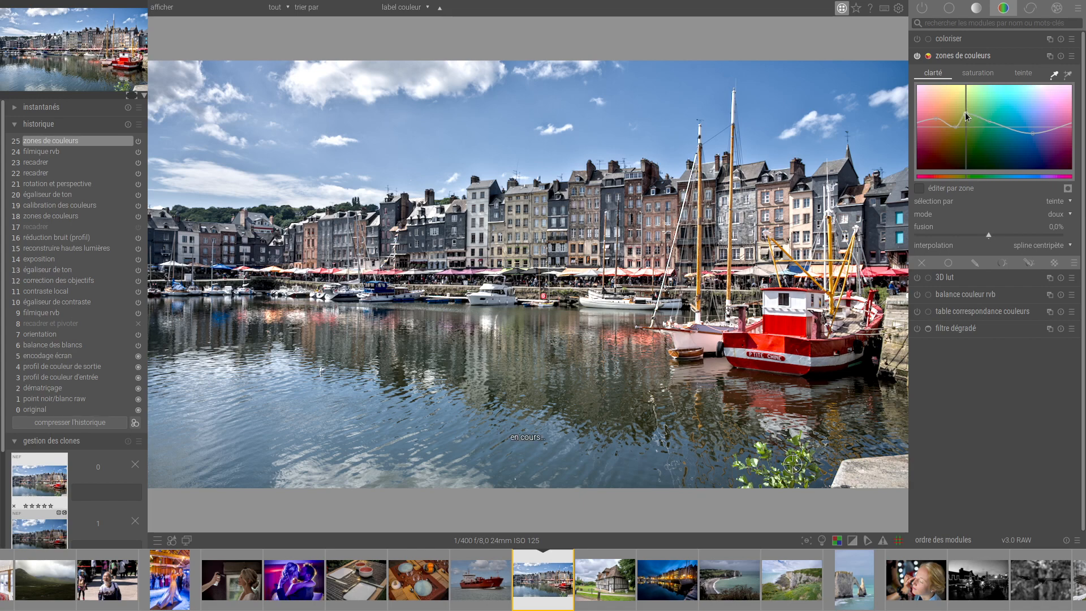
mouse_move(966, 128)
left_mouse_down()
mouse_move(967, 144)
mouse_move(970, 134)
left_mouse_up()
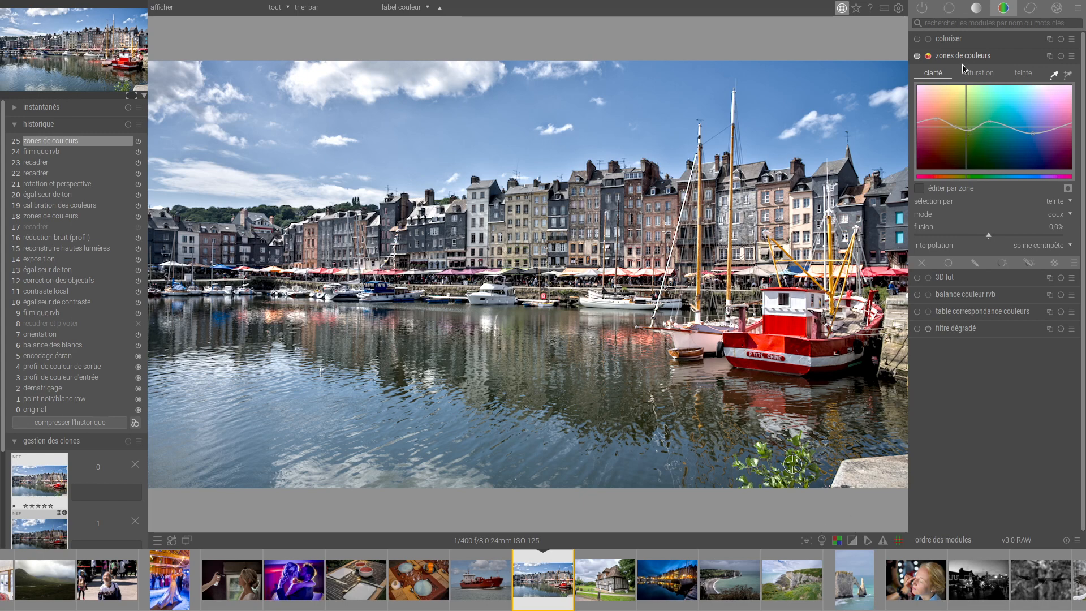
double_click(990, 127)
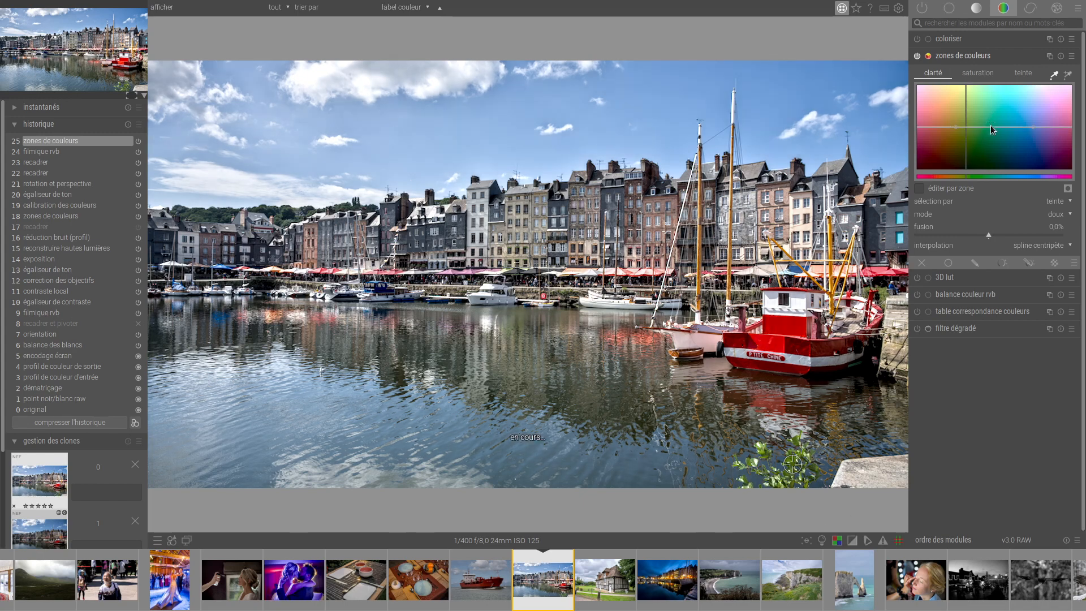
Resample the boat's red hull and strongly lower the reds on the colour zones saturation curve.
left_click(974, 74)
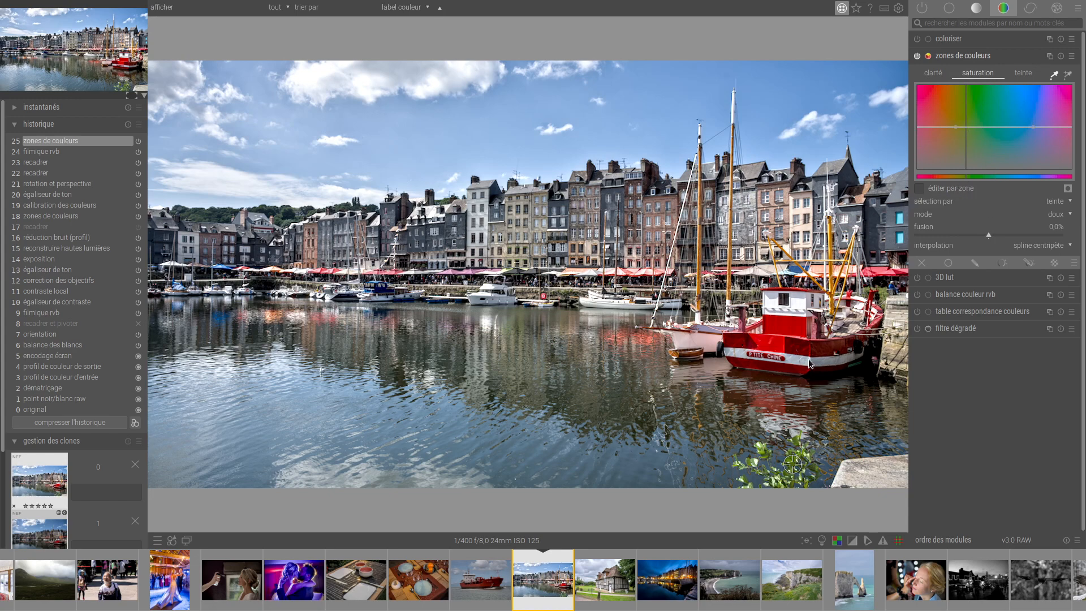
left_click(1053, 76)
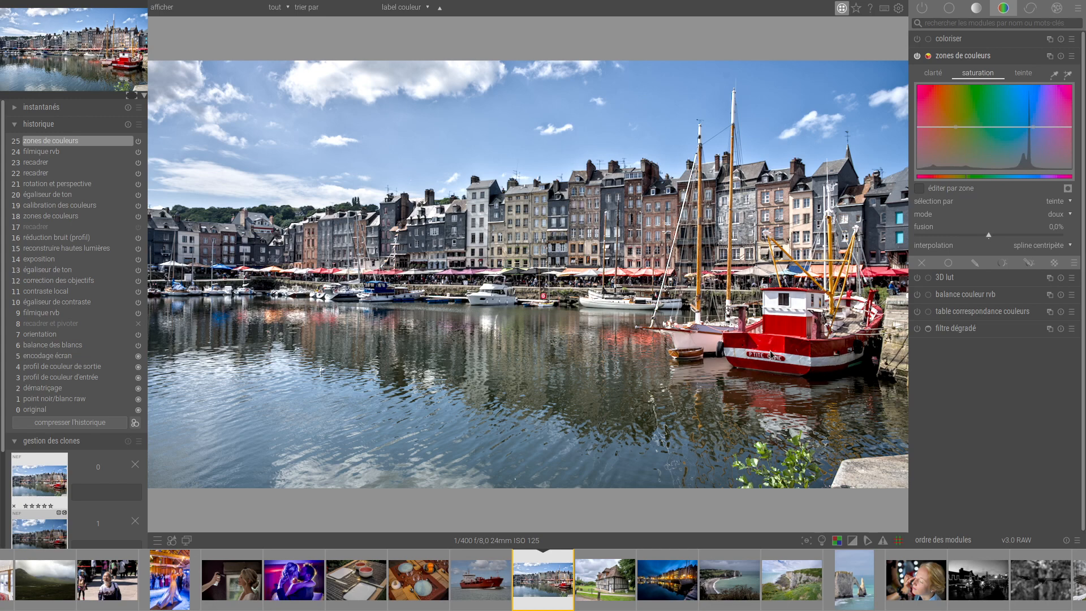
left_click(1055, 76)
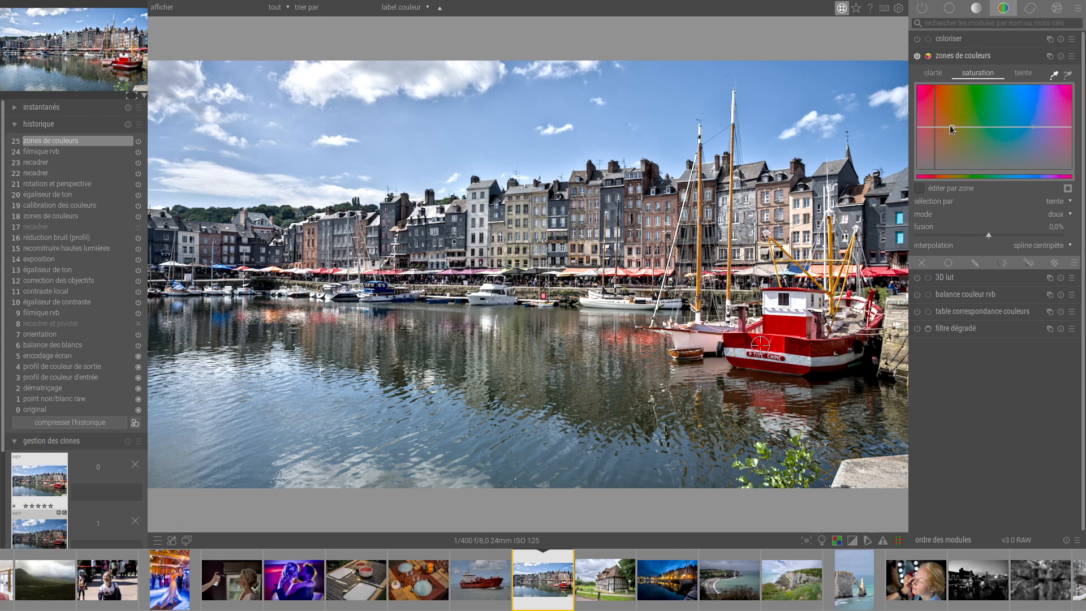
left_click_drag(931, 124, 960, 127)
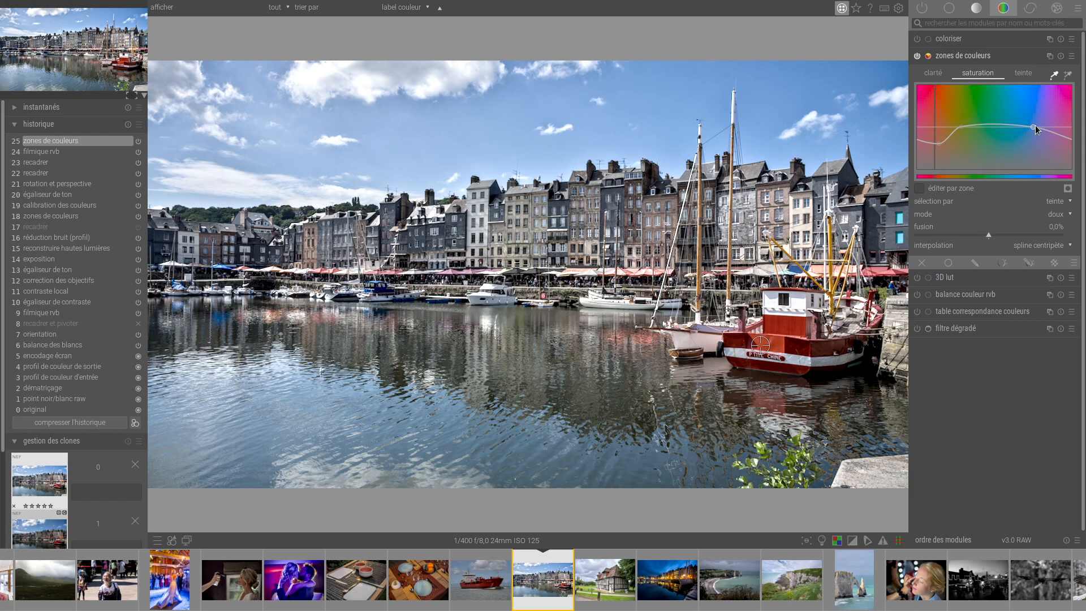
left_click_drag(1032, 125, 1062, 125)
left_click_drag(959, 127, 942, 168)
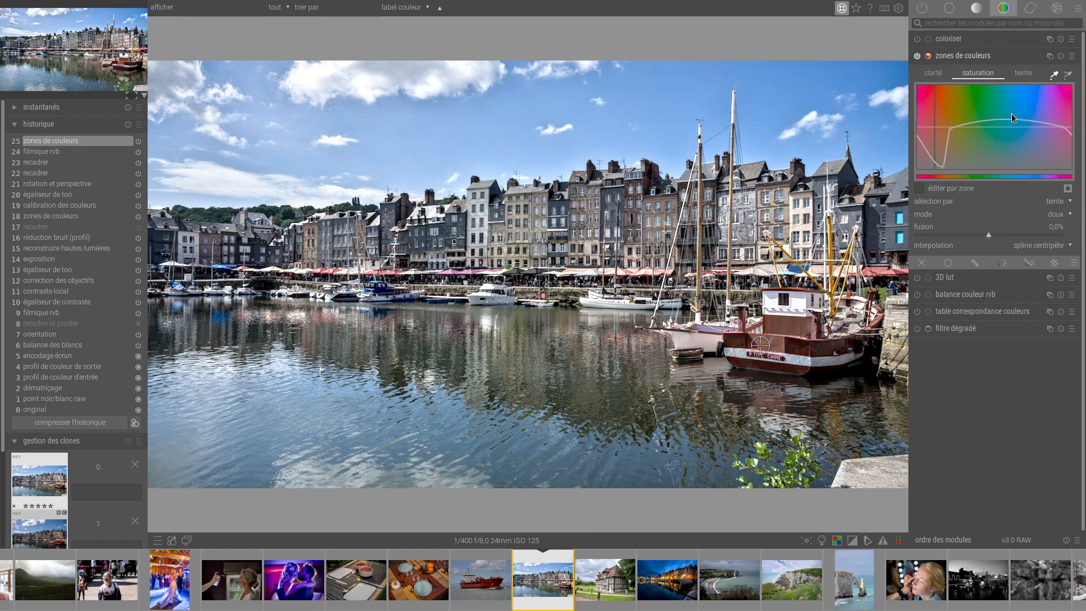
Try different saturation levels for the blues of the sky and water, and reset the saturation curve.
left_click_drag(1019, 118, 1019, 107)
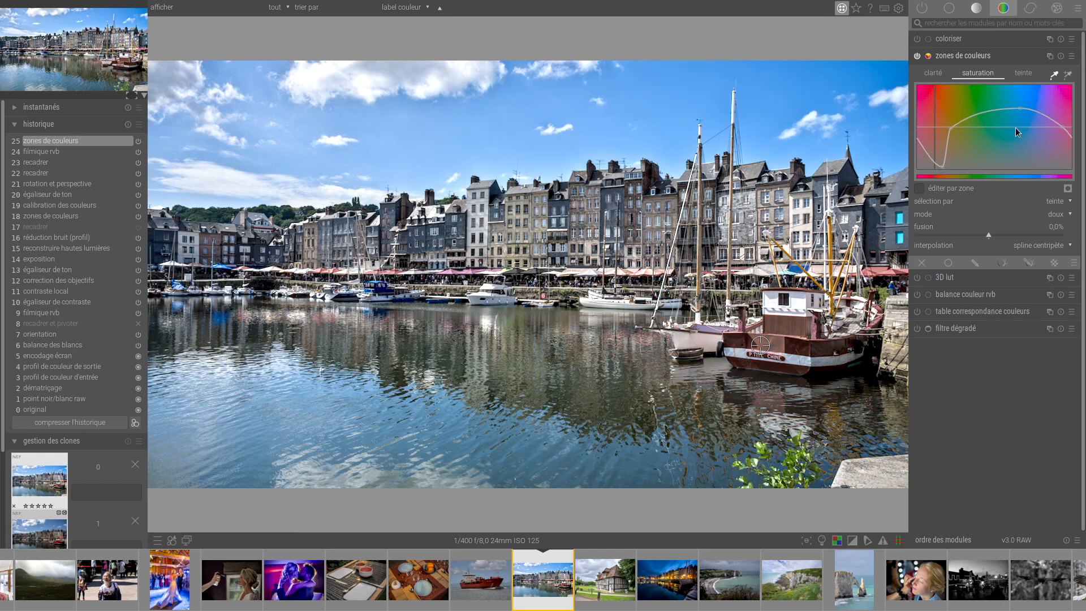
double_click(1016, 127)
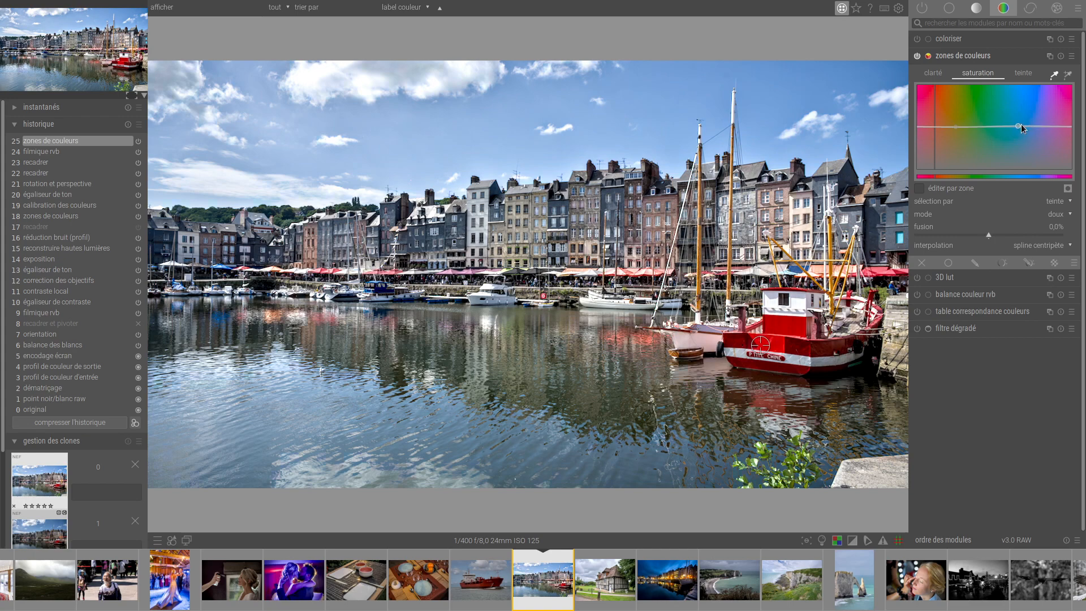
mouse_move(1020, 124)
left_mouse_down()
mouse_move(1019, 95)
mouse_move(1027, 153)
mouse_move(1023, 135)
left_mouse_up()
double_click(1000, 134)
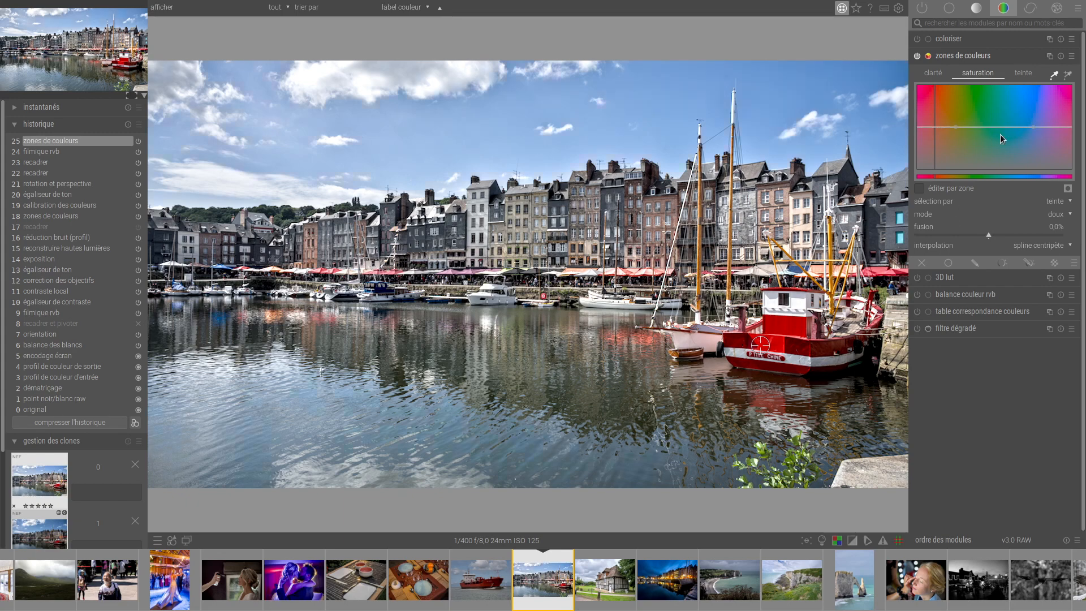
Try shifting the reds on the colour zones hue curve while restricting the effect on the blues, and reset the curve.
left_click(1030, 73)
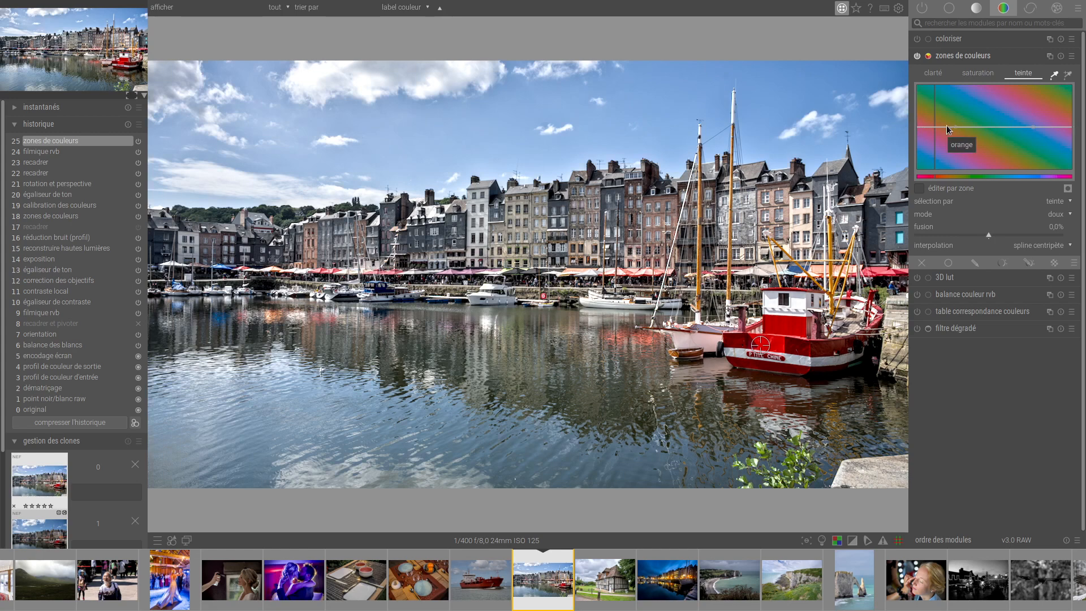
mouse_move(943, 127)
left_mouse_down()
mouse_move(935, 138)
mouse_move(933, 110)
mouse_move(957, 123)
left_mouse_up()
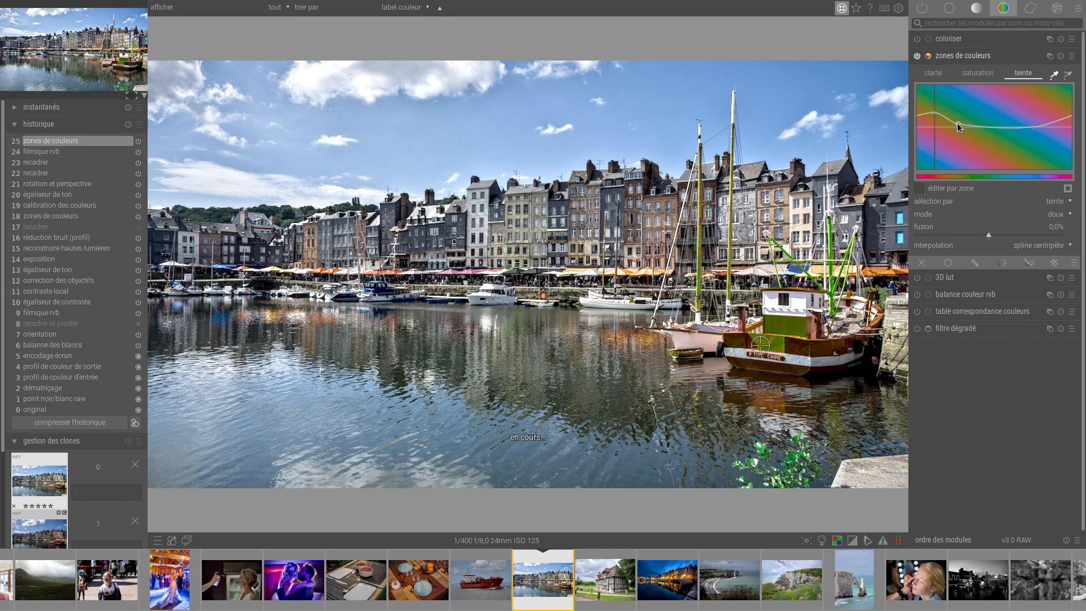
left_click_drag(1032, 128, 1054, 127)
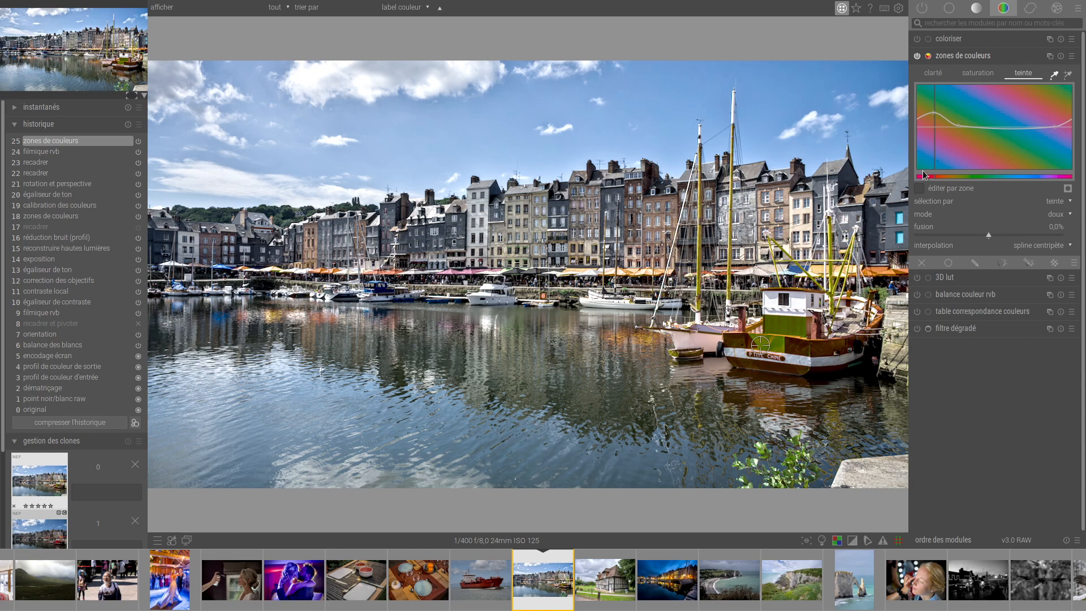
left_click_drag(1053, 124, 1030, 120)
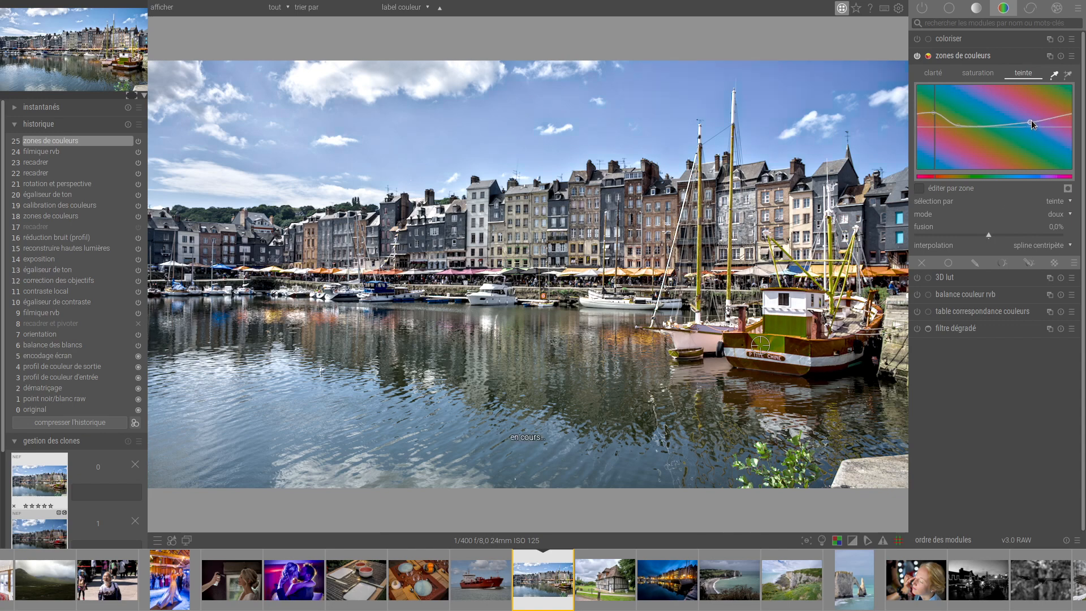
double_click(949, 121)
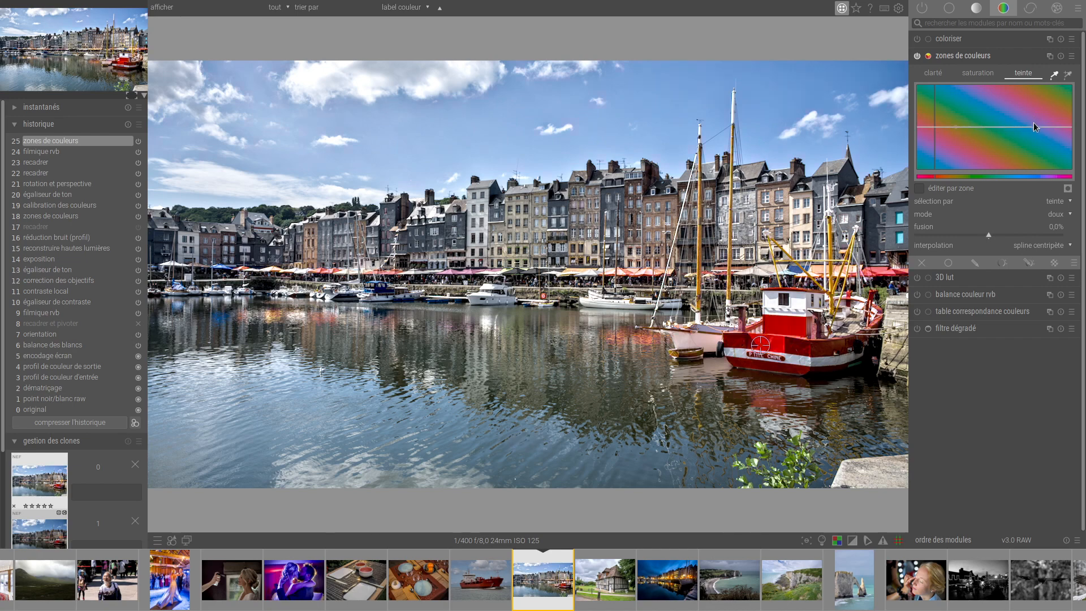
mouse_move(1033, 123)
left_mouse_down()
mouse_move(1034, 139)
mouse_move(1034, 126)
left_mouse_up()
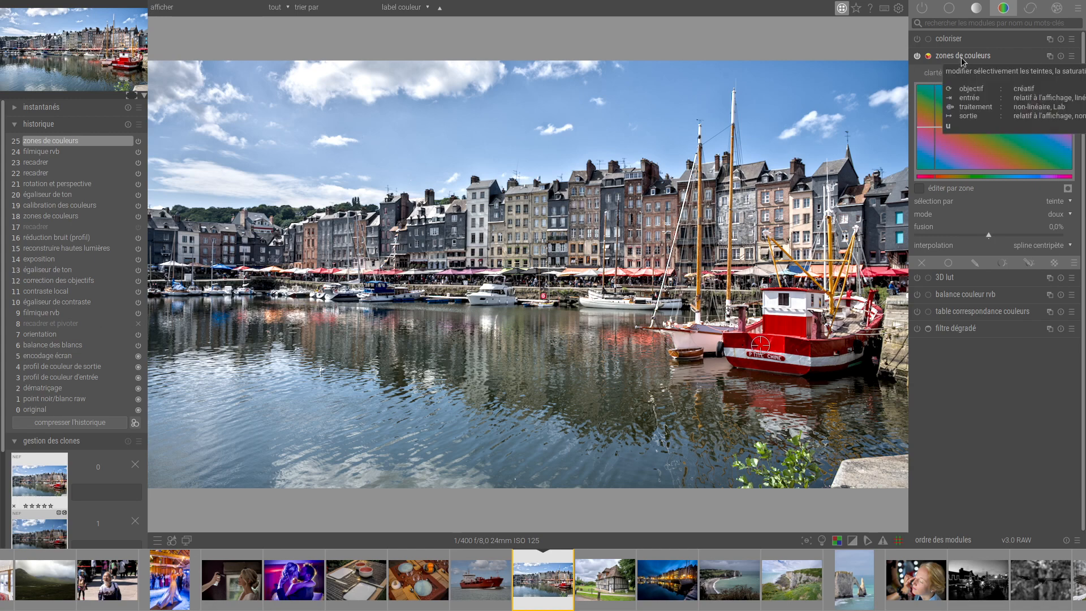
Apply the Default preset to the colour zones module and collapse the module.
left_click(1072, 56)
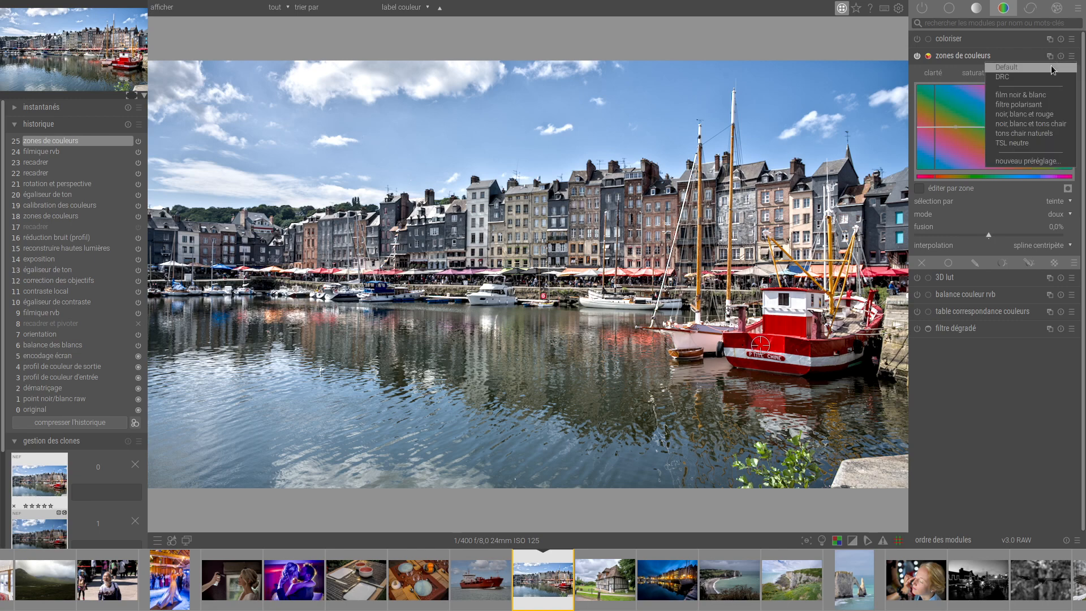
left_click(1052, 67)
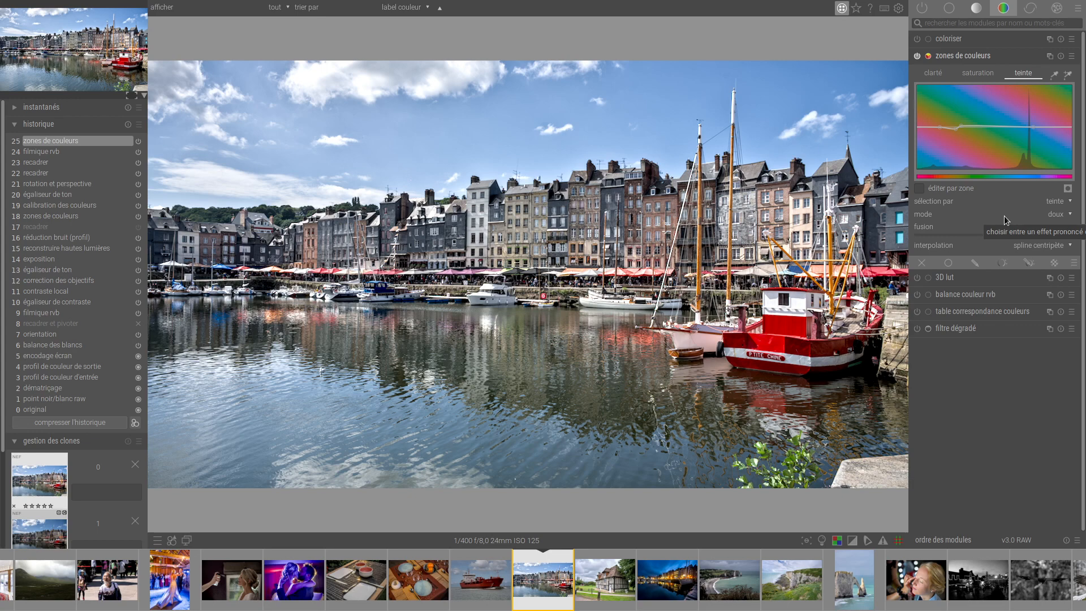
left_click(961, 56)
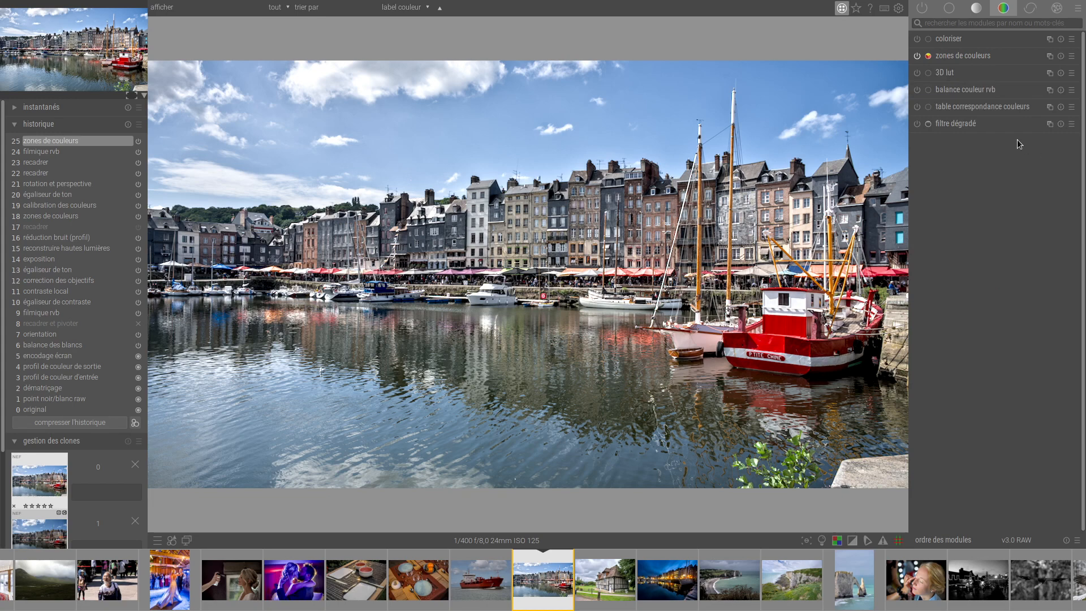
Open the colour balance RGB module and examine its masks, 4-way and master settings.
left_click(963, 91)
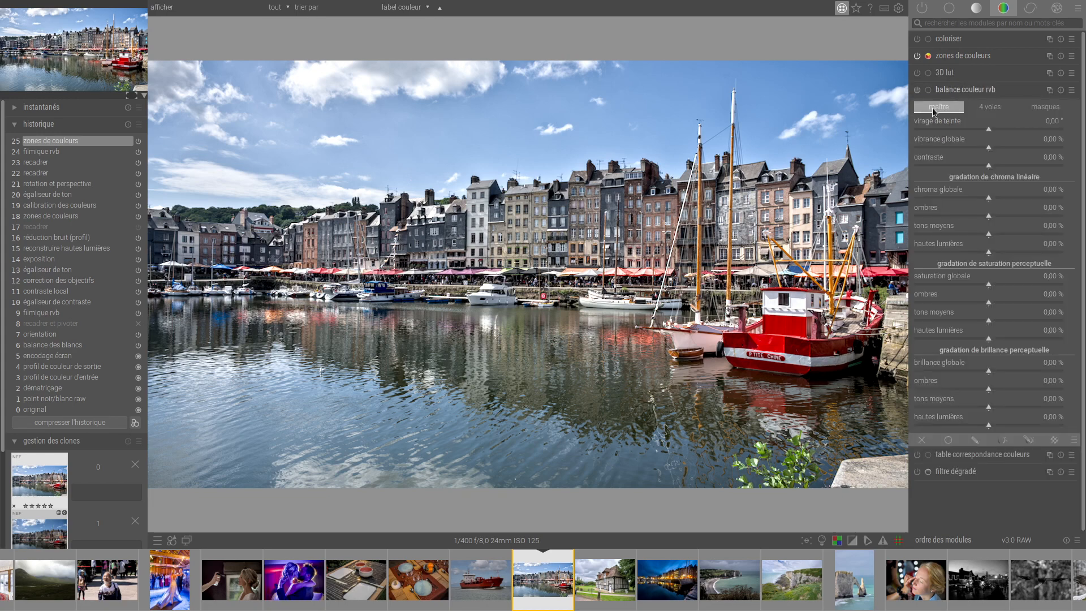
left_click(1050, 108)
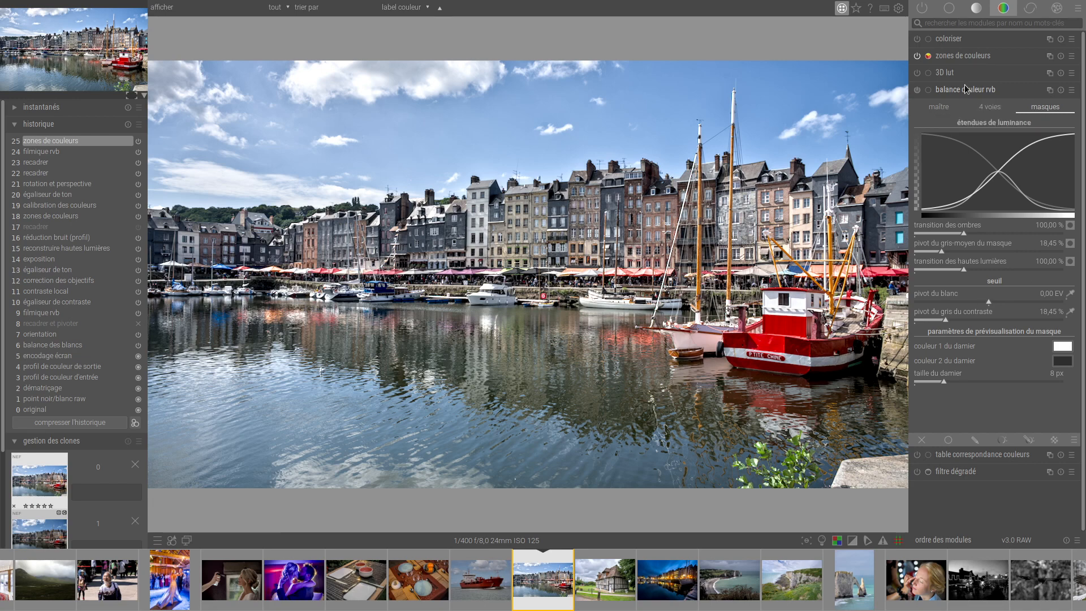
left_click(936, 107)
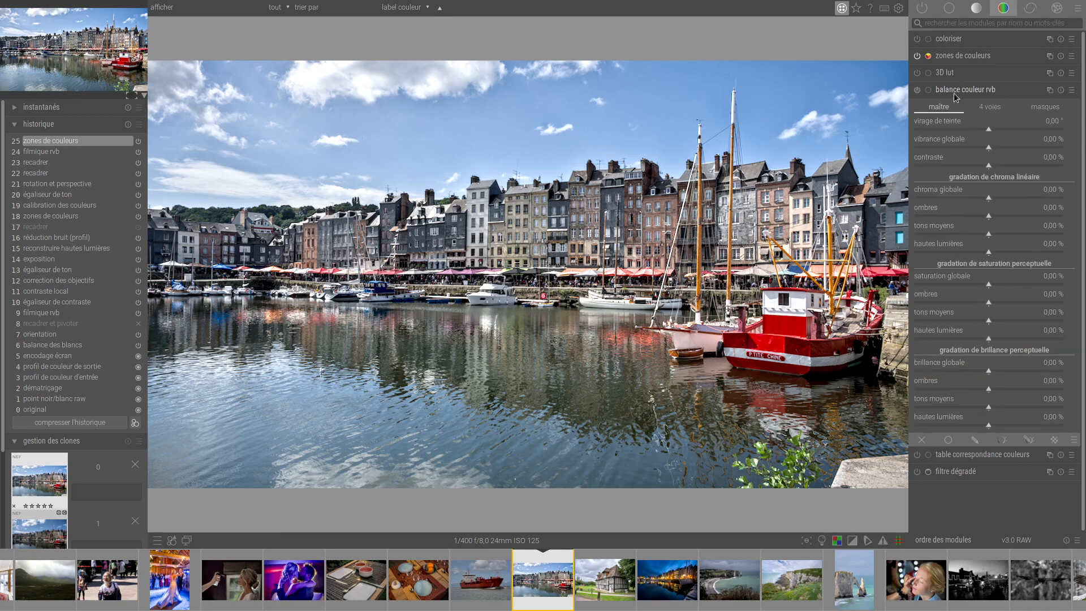
left_click(1005, 105)
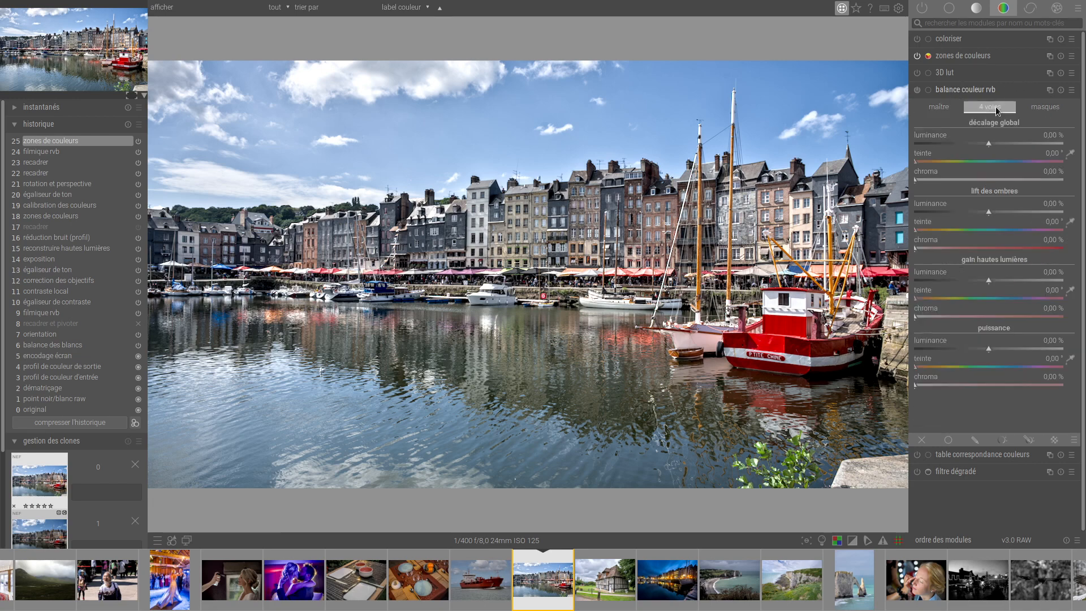
left_click(954, 108)
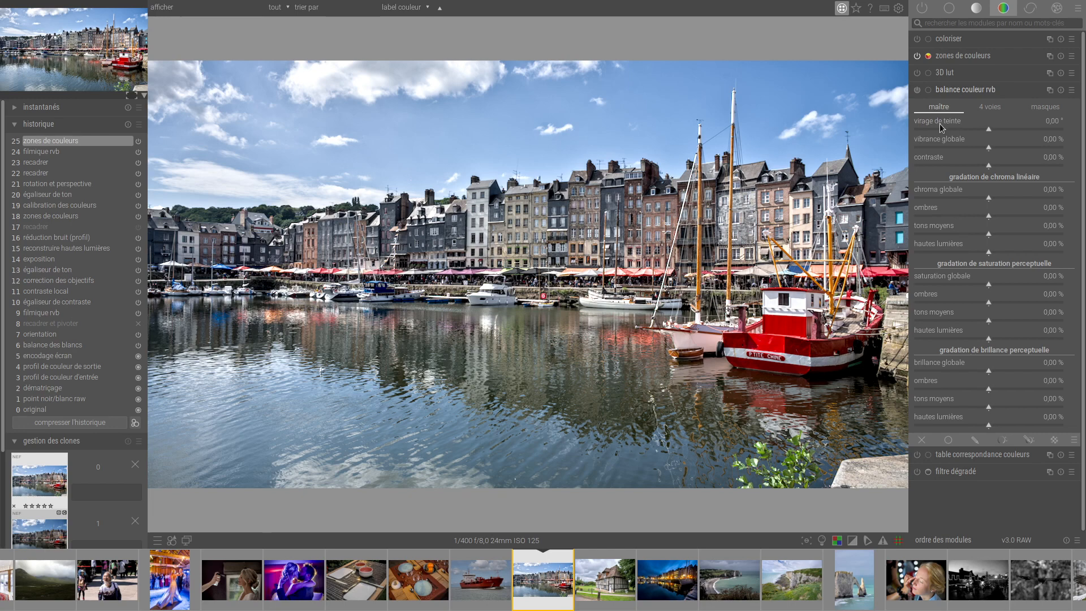
In colour balance RGB, try the hue shift and reset it, and set the global vibrance to 42.25 %.
mouse_move(987, 128)
left_mouse_down()
mouse_move(1002, 130)
mouse_move(990, 131)
left_mouse_up()
double_click(989, 127)
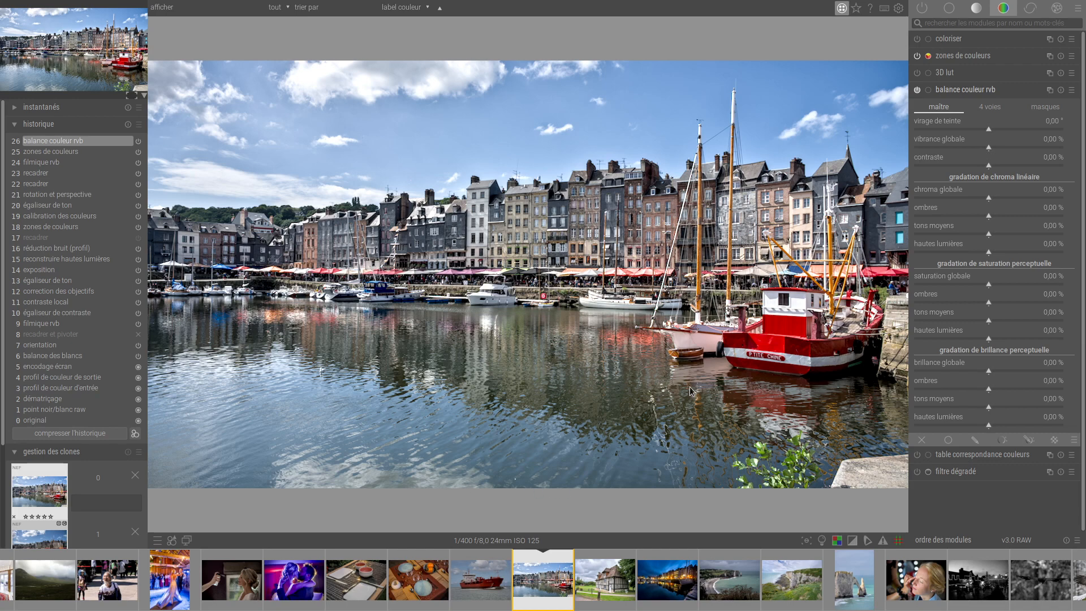
left_click(1033, 146)
left_click(1051, 147)
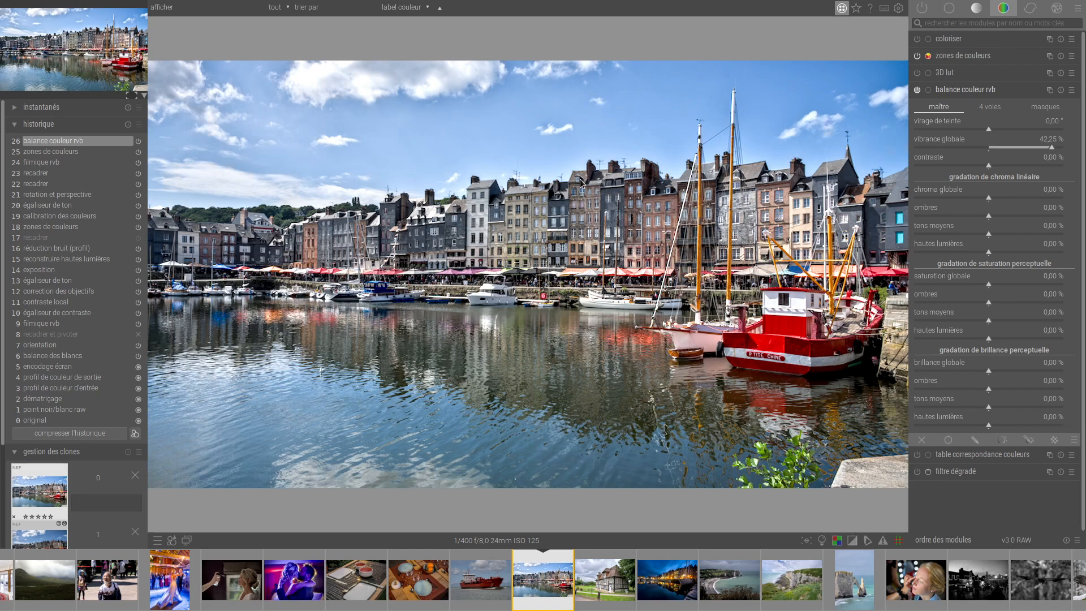
Lower the global vibrance to 0.39 %, try a stronger contrast up to 18.55 %, and set the contrast to -1.73 %.
left_click(989, 149)
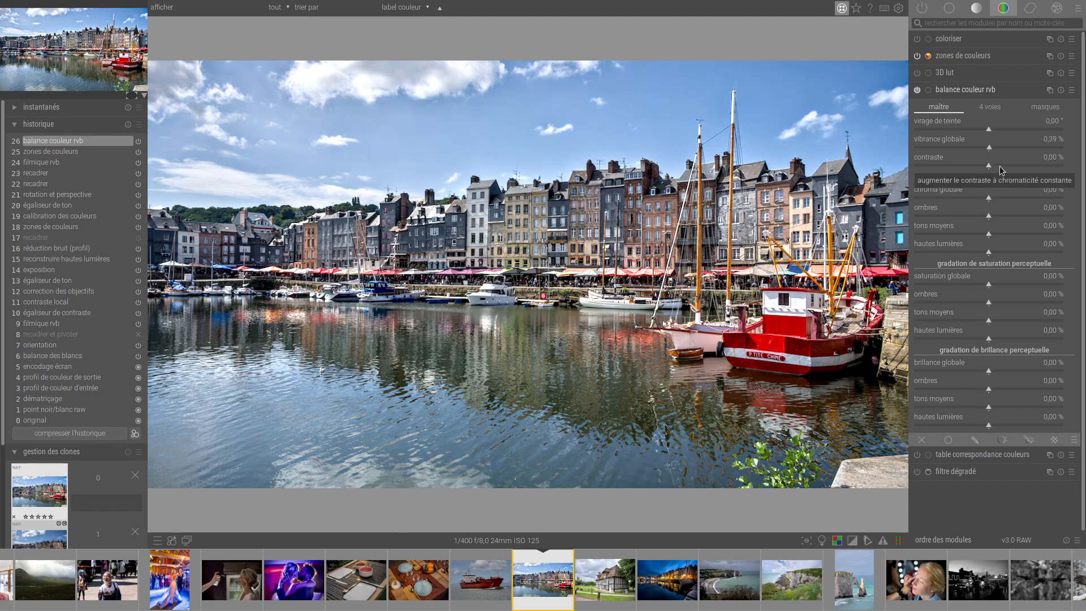
left_click(1000, 166)
left_click(1011, 166)
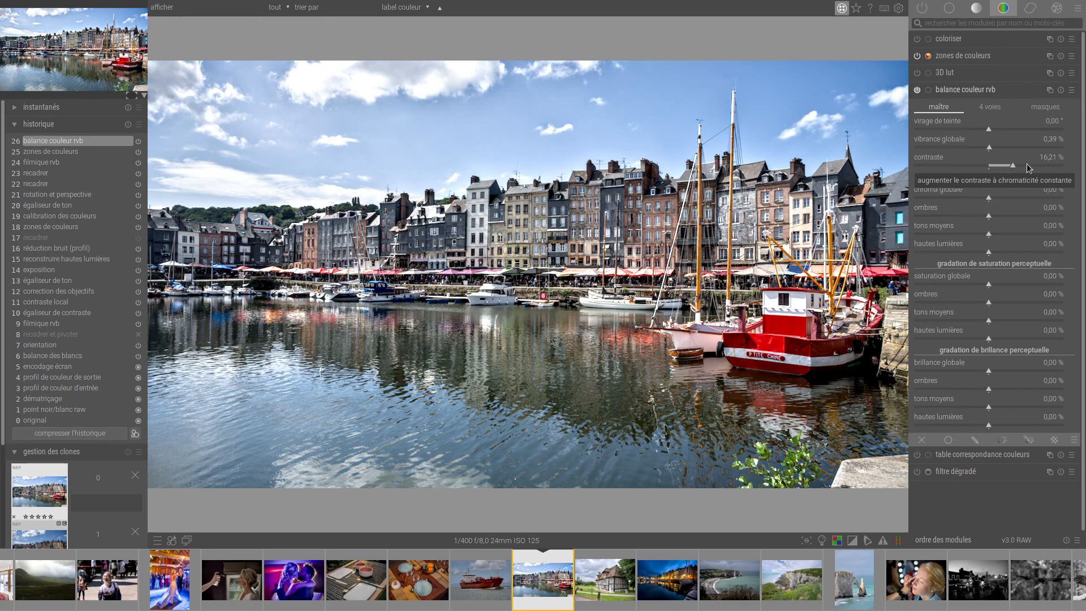
left_click(989, 166)
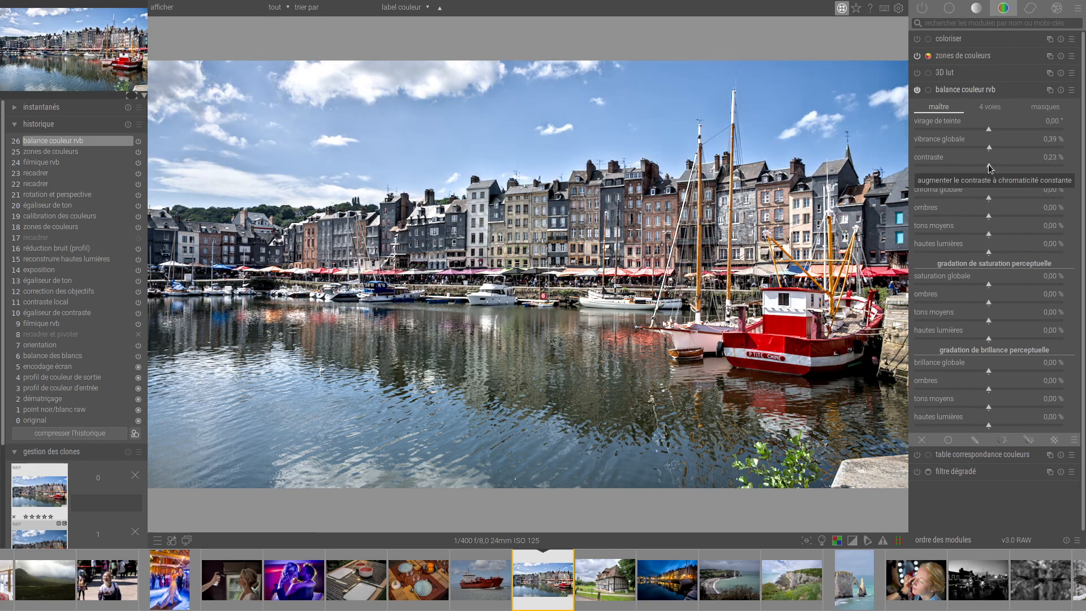
left_click(1016, 166)
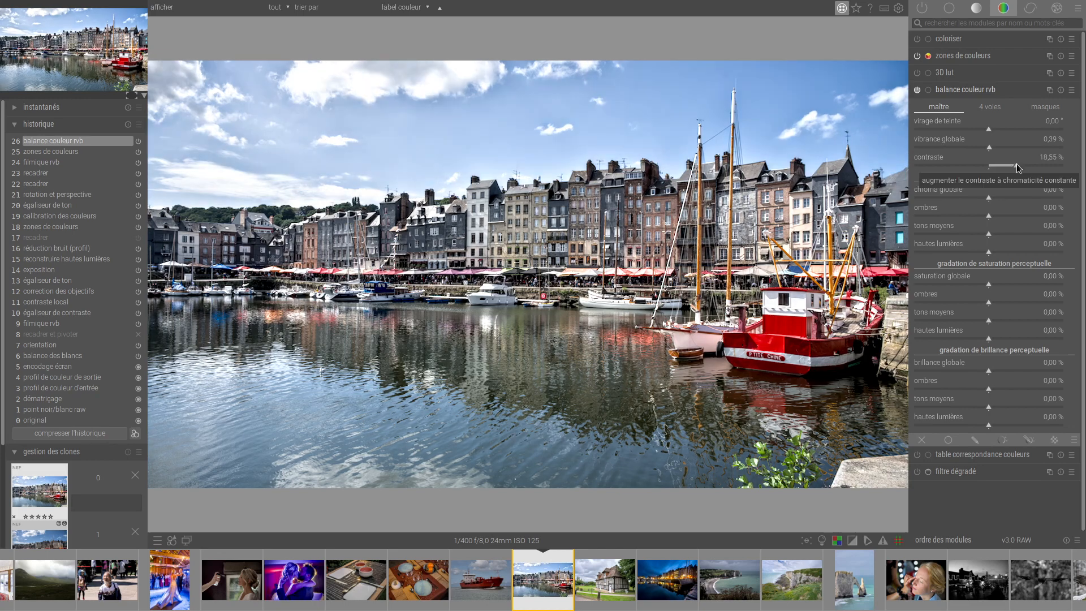
left_click(985, 166)
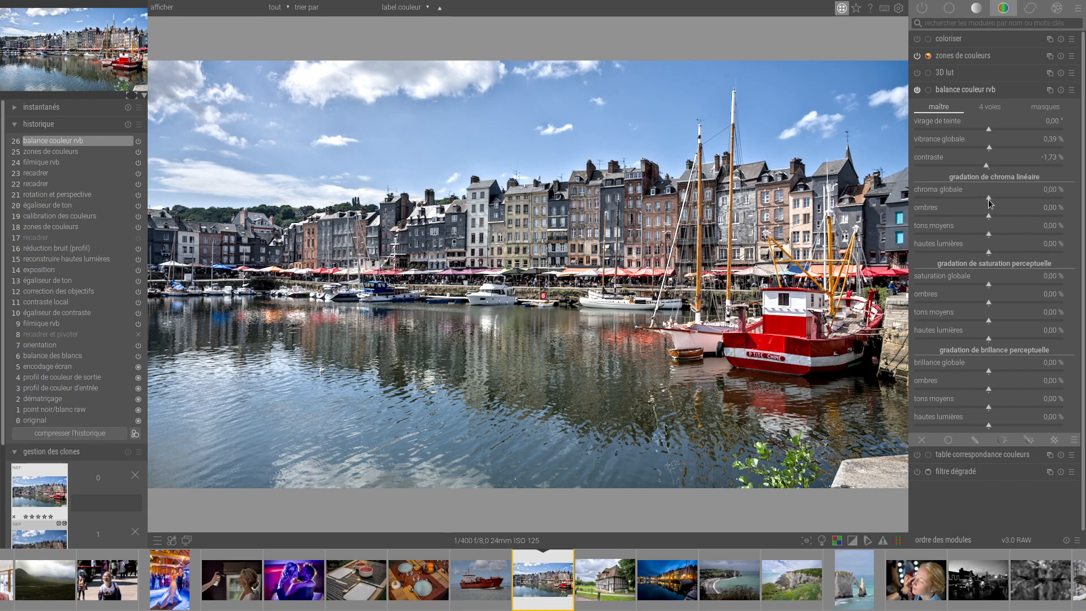
Set linear chroma to 0.34 % global and -1.64 % midtones, trying extreme shadows and highlights values and resetting both.
mouse_move(989, 199)
left_mouse_down()
mouse_move(1040, 199)
mouse_move(992, 199)
left_mouse_up()
left_click(988, 201)
mouse_move(989, 253)
left_mouse_down()
mouse_move(1031, 256)
mouse_move(951, 256)
mouse_move(1036, 257)
mouse_move(987, 256)
mouse_move(1036, 232)
mouse_move(990, 236)
mouse_move(1044, 214)
left_mouse_up()
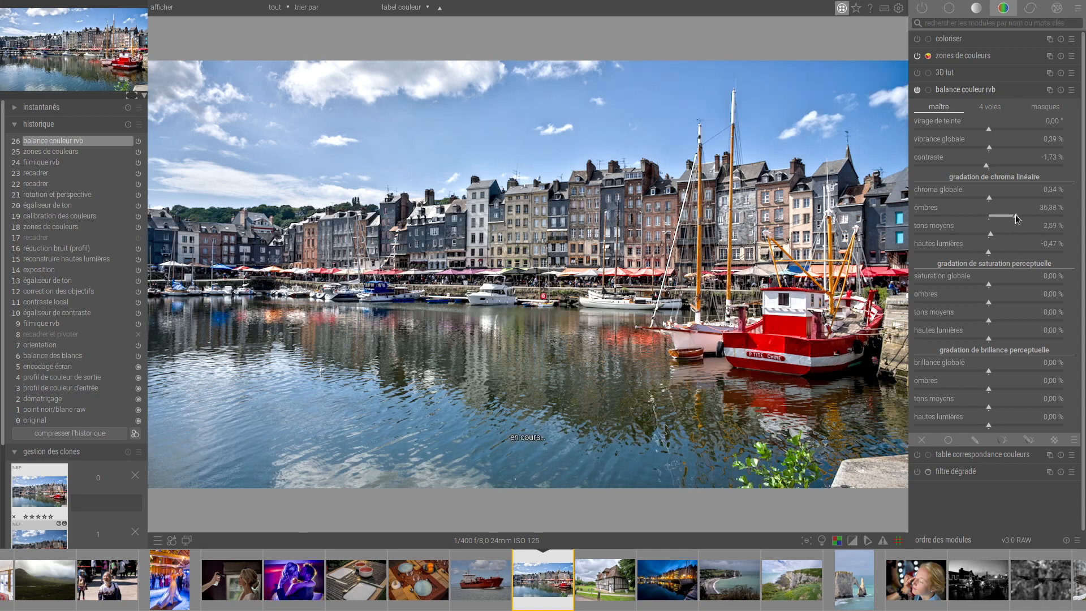
left_click_drag(937, 216, 908, 216)
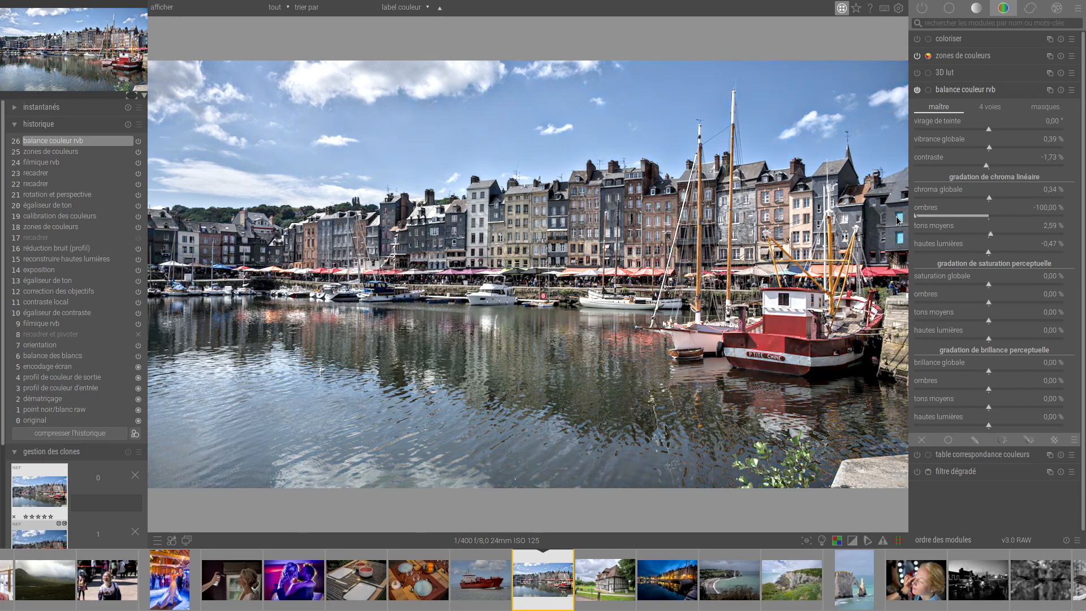
mouse_move(987, 251)
left_mouse_down()
mouse_move(1040, 253)
mouse_move(987, 235)
left_mouse_up()
left_click(988, 216)
double_click(987, 216)
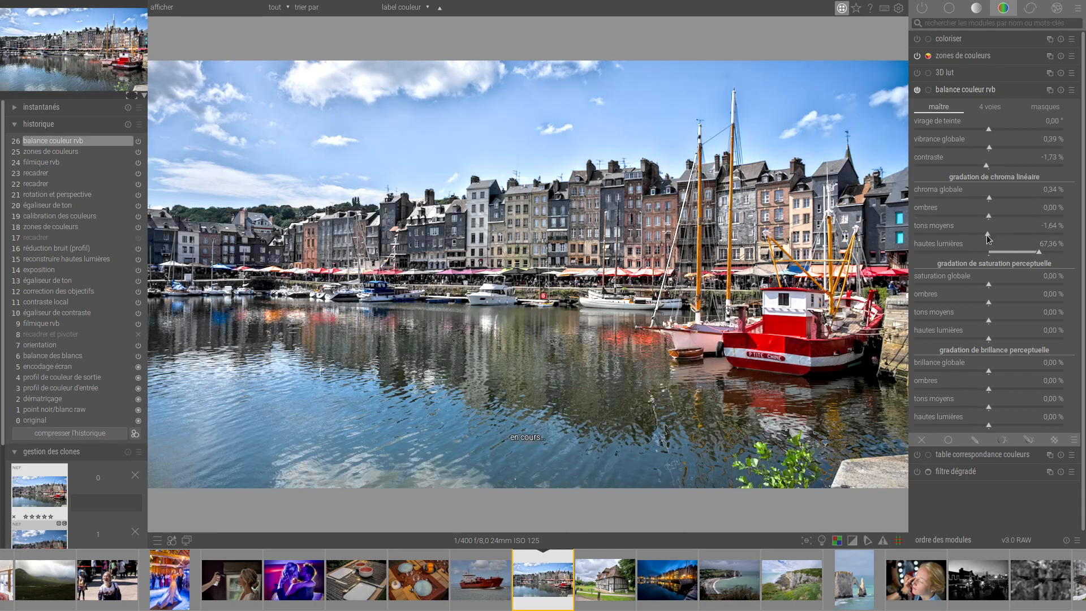
double_click(987, 252)
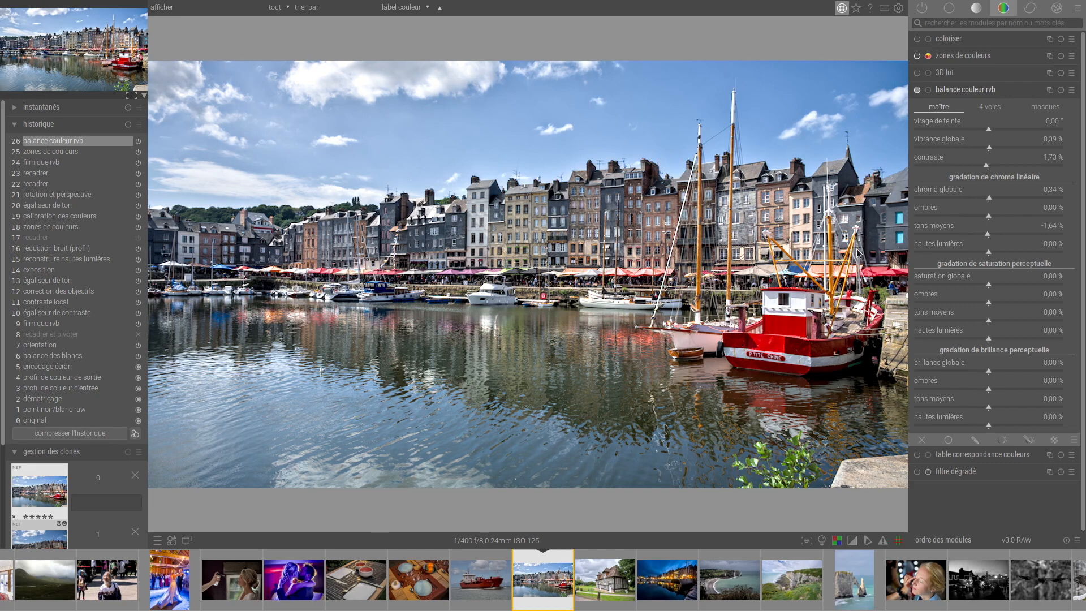
Return to the lighttable and open the living room photo DSC_3446-hdr.dng in the darkroom.
key("l")
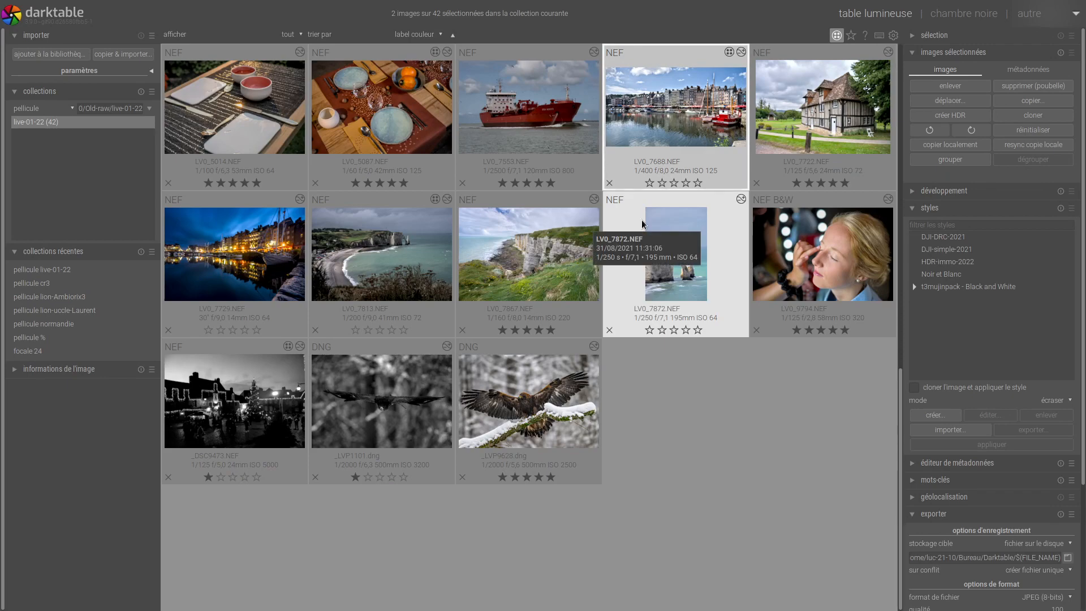
scroll(642, 223, "up", 2)
scroll(642, 223, "up", 1)
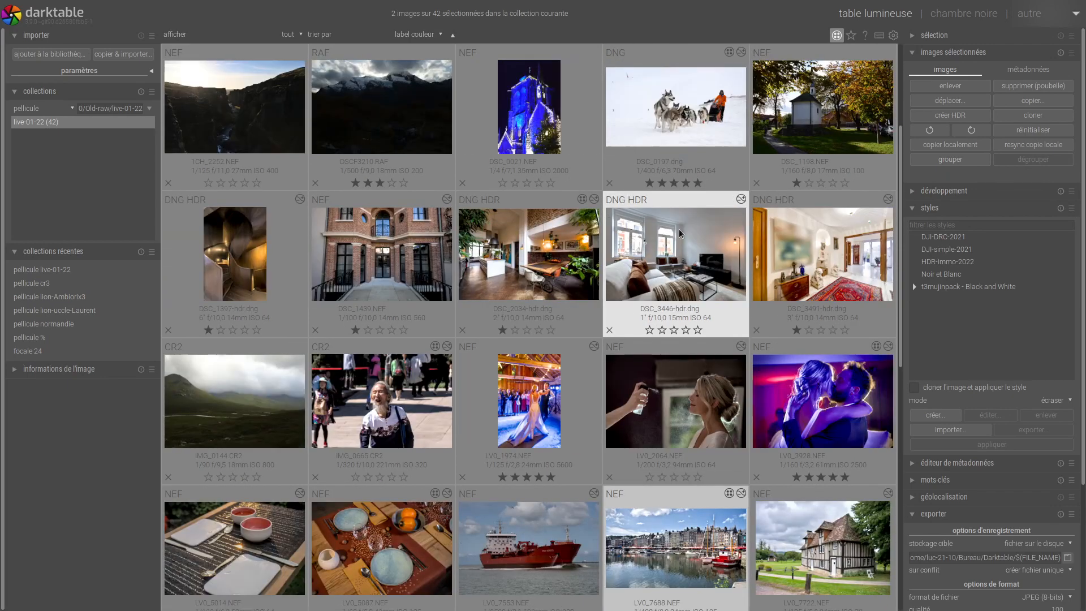
double_click(642, 223)
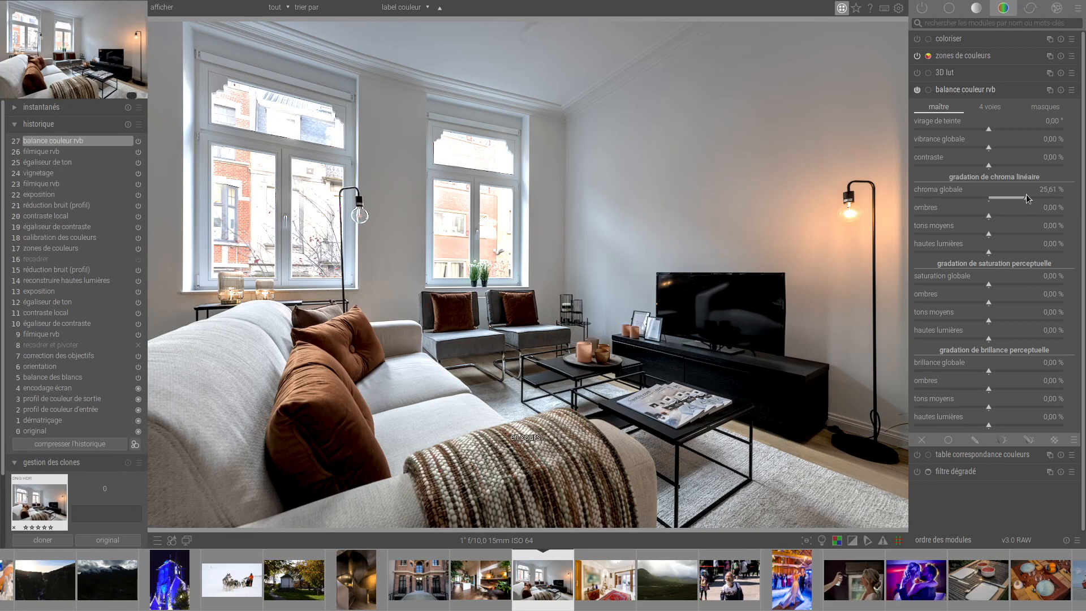
Try linear chroma at 9.83 % global, 93.40 % shadows, 100 % midtones and -49.10 % highlights, comparing with the module off and on.
left_click_drag(1025, 195, 990, 199)
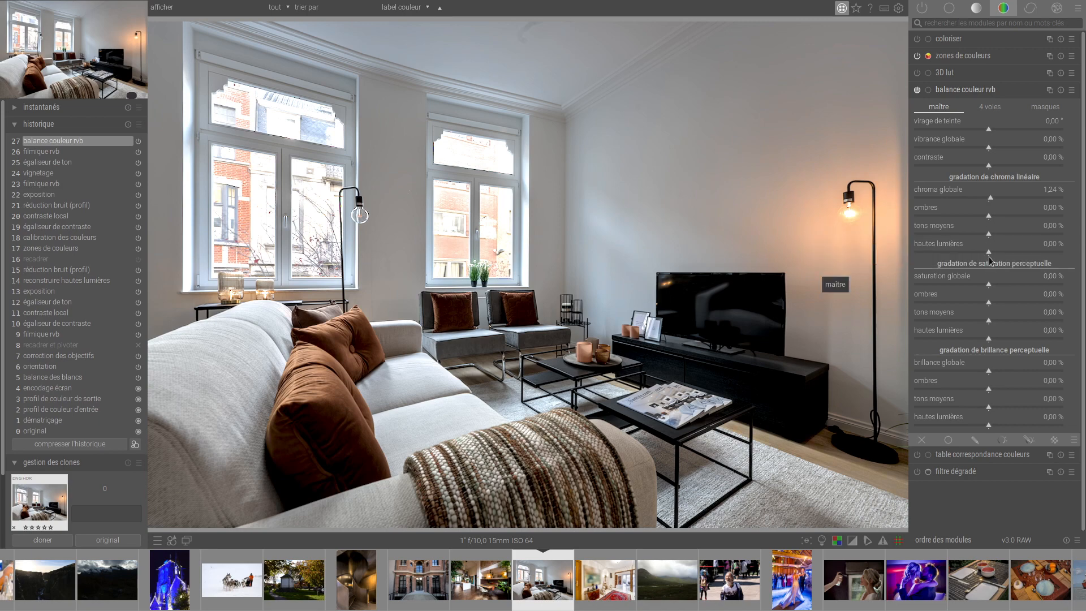
left_click_drag(989, 256, 949, 261)
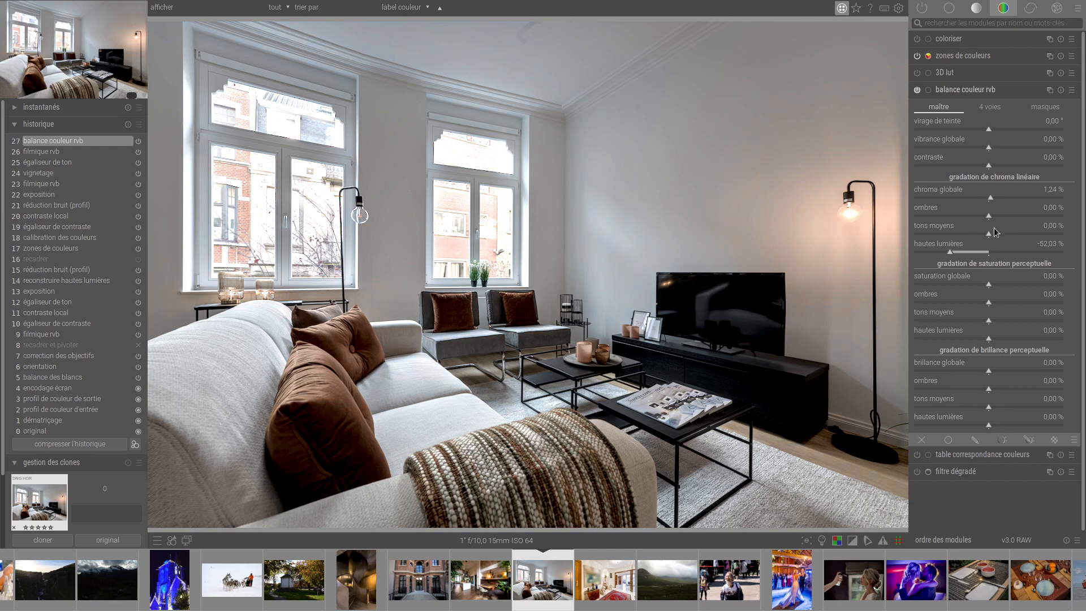
left_click_drag(995, 233, 1081, 240)
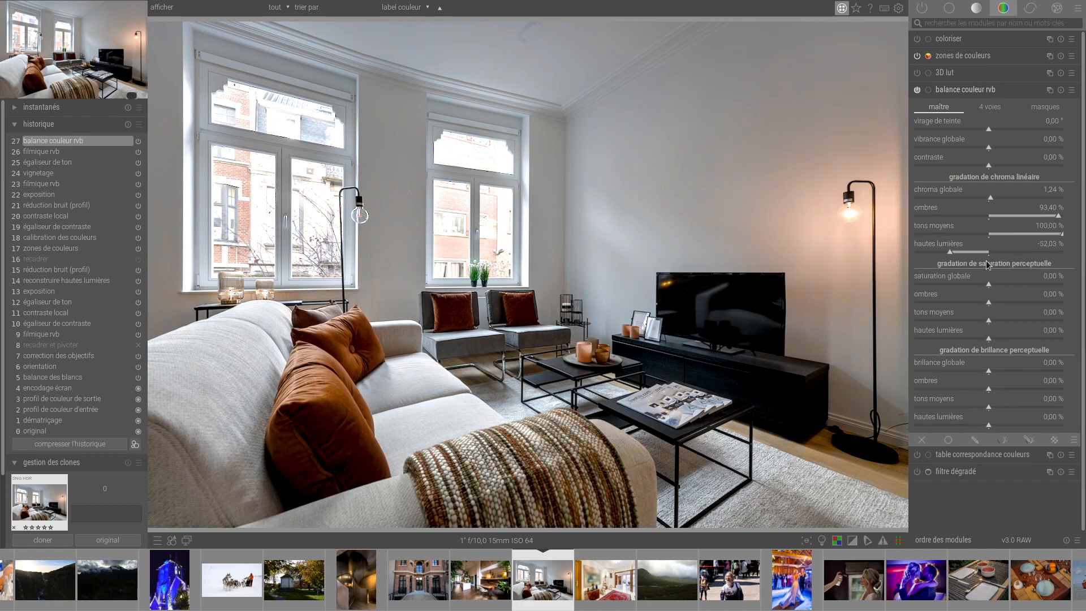
left_click(952, 253)
left_click(1003, 199)
left_click(917, 90)
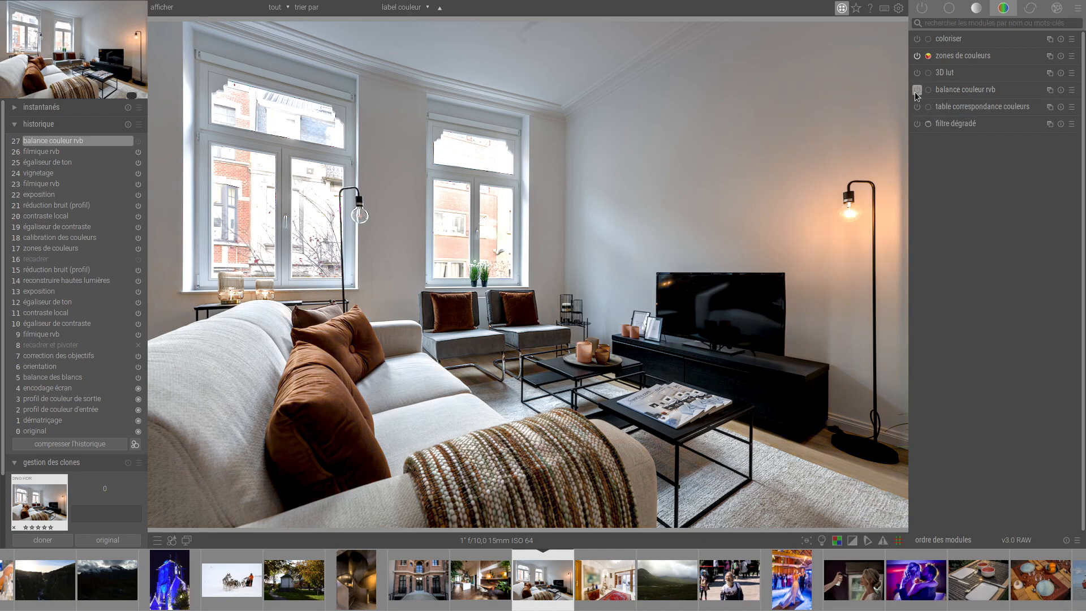
left_click(918, 90)
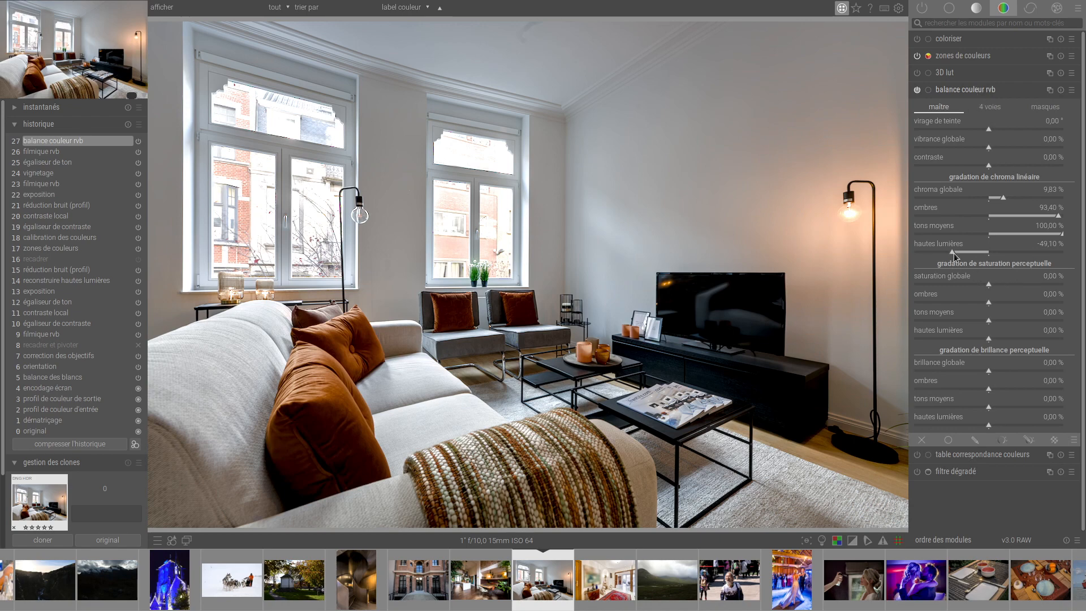
Try a highlights chroma of -91.46 % with the global chroma at 24.12 %, and return the highlights to 0 %.
left_click_drag(954, 253, 941, 253)
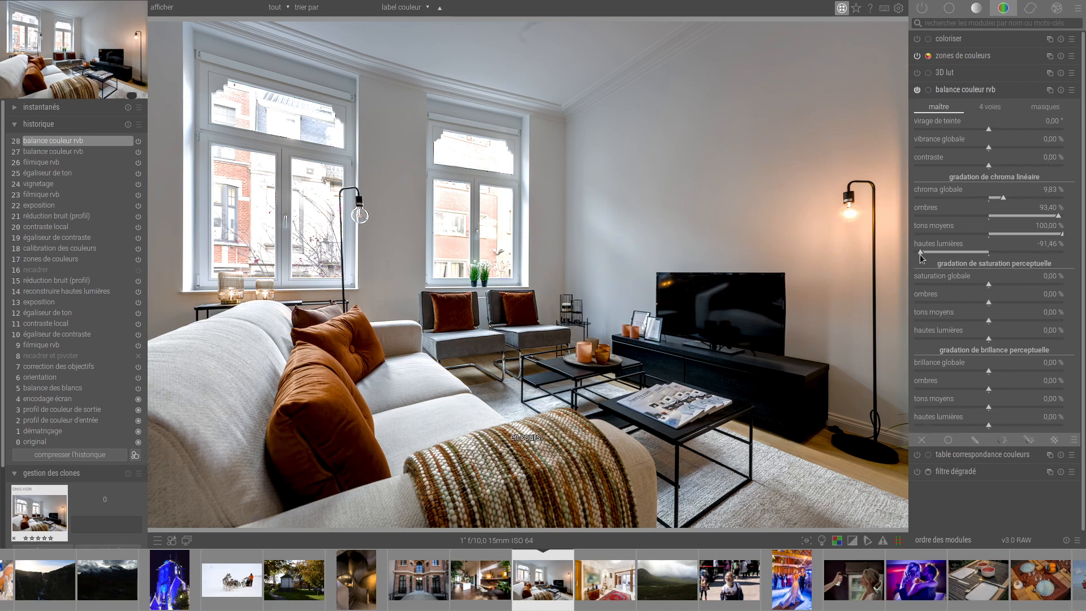
left_click(1003, 198)
left_click_drag(1029, 196, 1023, 201)
mouse_move(919, 253)
left_mouse_down()
mouse_move(1026, 255)
mouse_move(924, 272)
mouse_move(984, 265)
left_mouse_up()
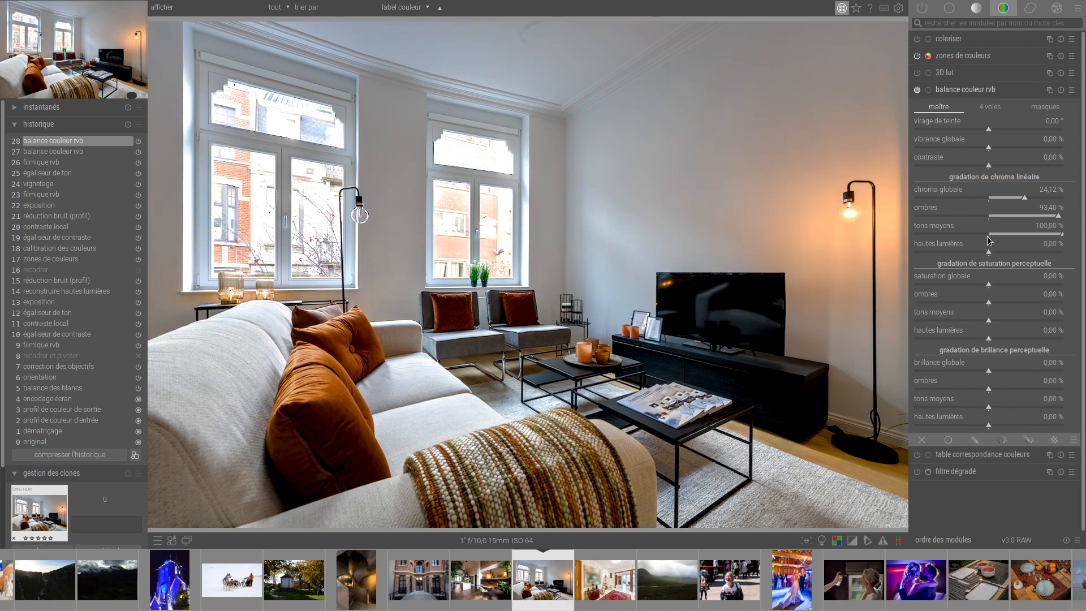
Reset the midtones, shadows and global linear chroma of the living room photo to 0 %.
double_click(989, 233)
left_click(990, 215)
double_click(991, 215)
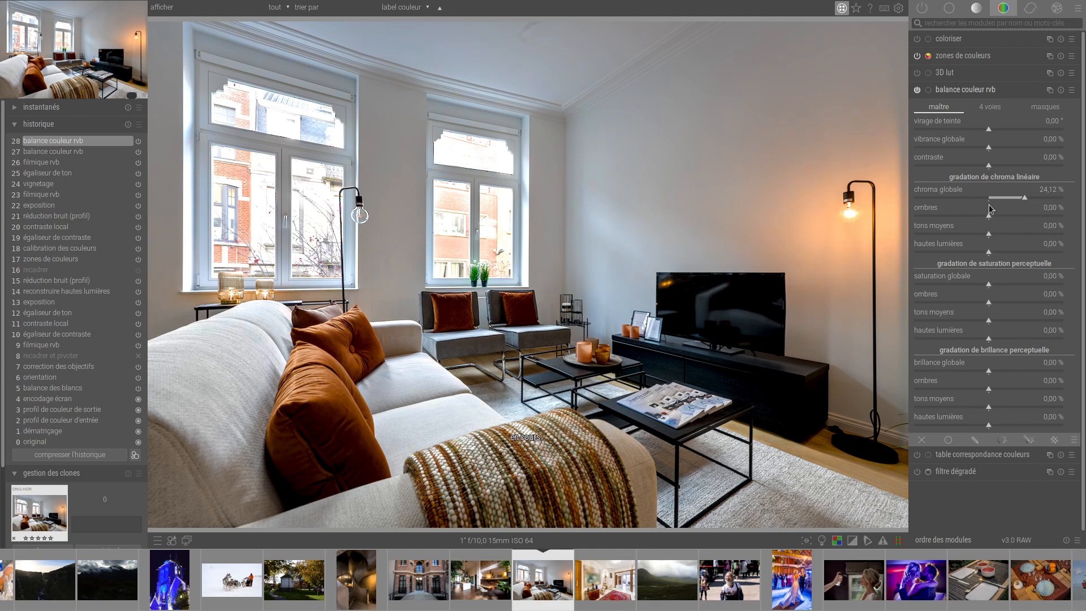
double_click(988, 198)
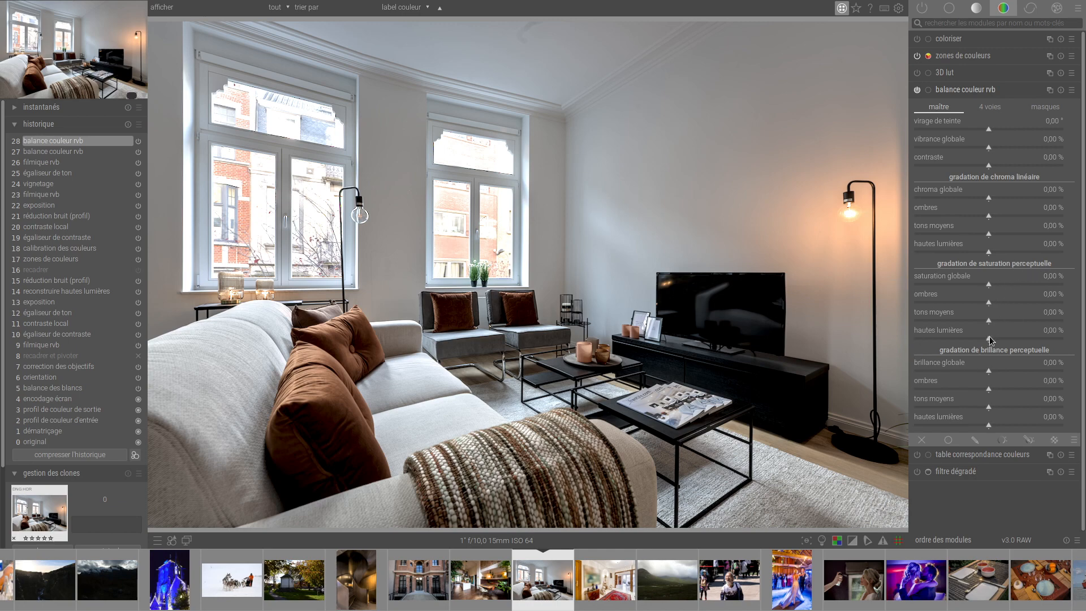
Set the highlights saturation to 1.48 %, the highlights brilliance to -0.60 % and the shadows brilliance to 25 %.
mouse_move(991, 340)
left_mouse_down()
mouse_move(1023, 344)
mouse_move(908, 351)
mouse_move(1015, 348)
mouse_move(980, 350)
mouse_move(992, 342)
left_mouse_up()
mouse_move(990, 425)
left_mouse_down()
mouse_move(1036, 425)
mouse_move(986, 432)
left_mouse_up()
left_click_drag(989, 389, 1062, 395)
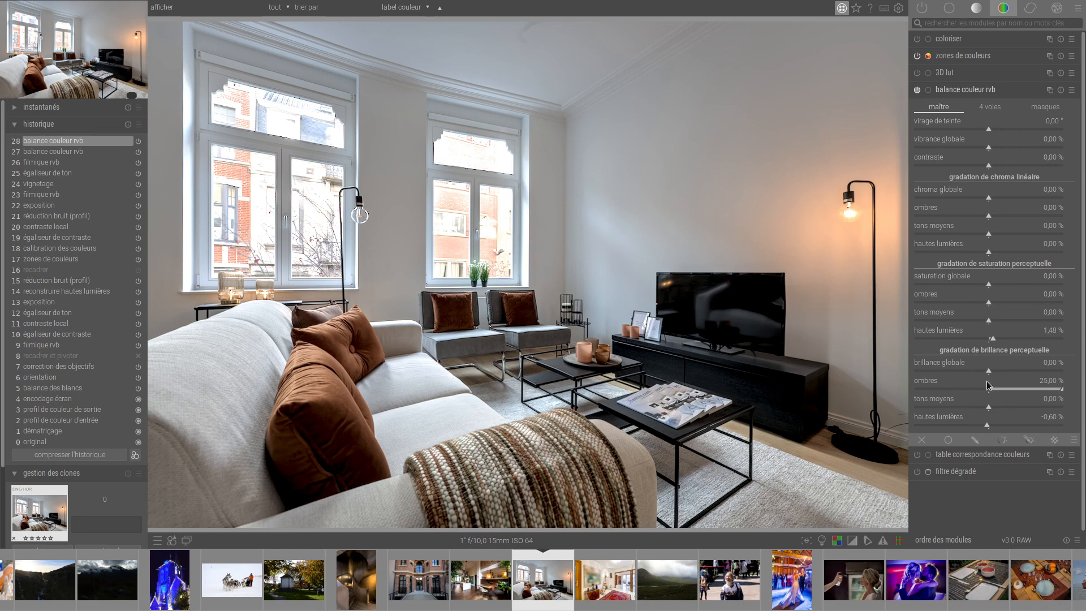
Reopen the harbour photo LV0_7688.NEF and set linear chroma to -0.38 % shadows, 0.17 % midtones and -9.36 % highlights.
key("l")
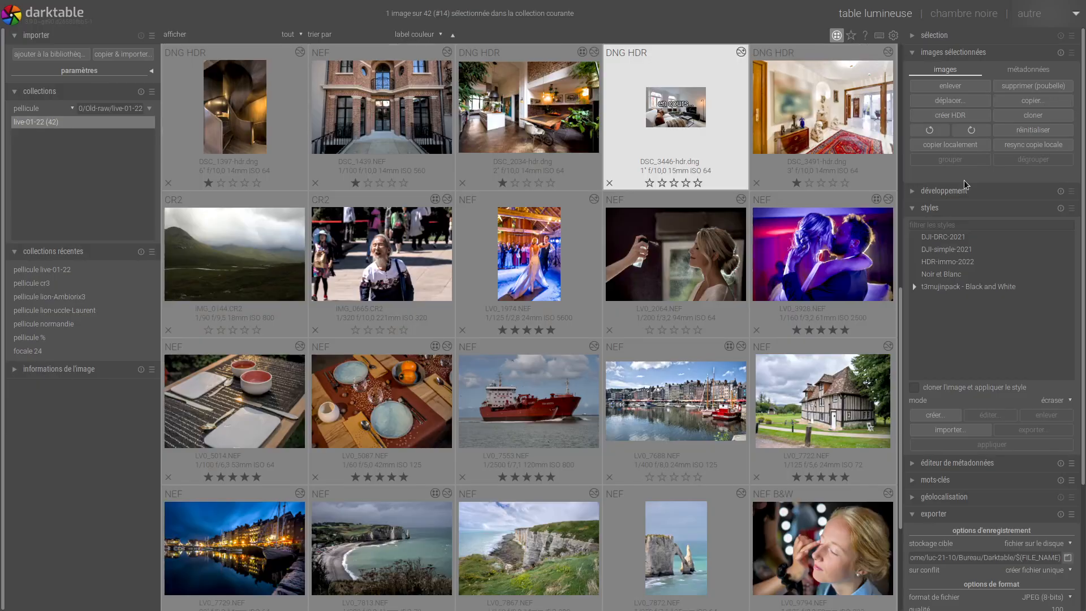
double_click(687, 385)
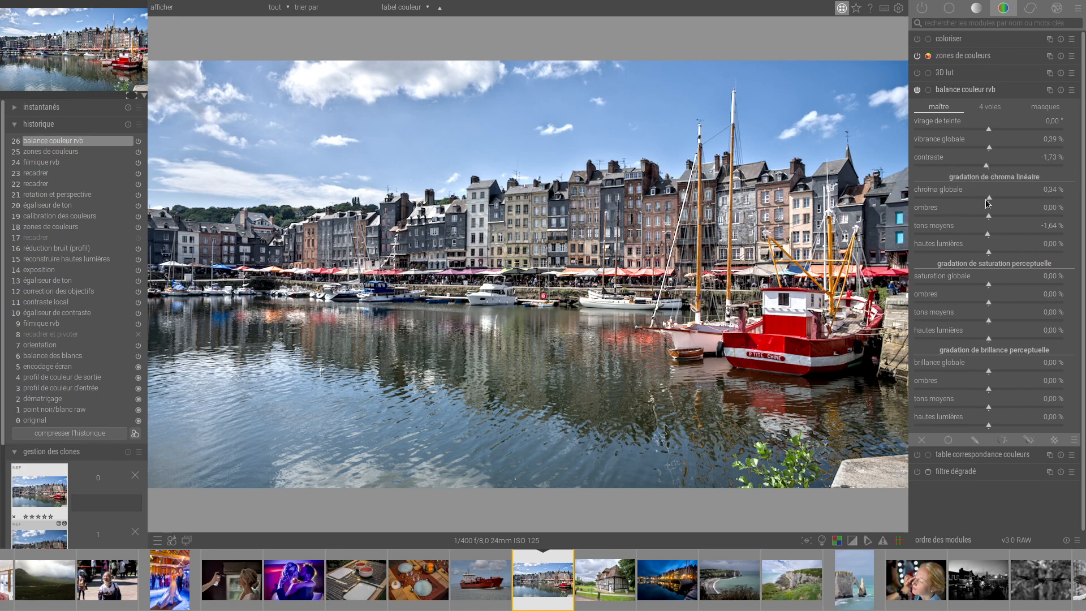
mouse_move(994, 219)
left_mouse_down()
mouse_move(1047, 220)
mouse_move(977, 220)
mouse_move(1046, 257)
mouse_move(972, 263)
mouse_move(971, 236)
mouse_move(1026, 238)
mouse_move(989, 238)
left_mouse_up()
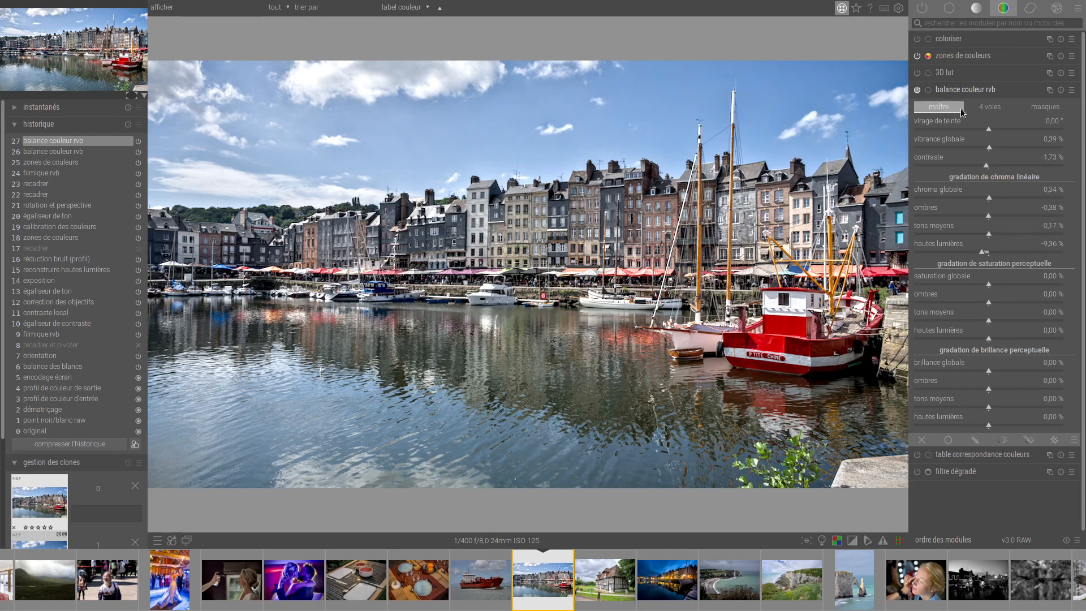
Adjust the 4-way luminance sliders: global offset -0.14 %, shadows lift 4.41 %, plus slight changes to highlights gain and power.
left_click(991, 109)
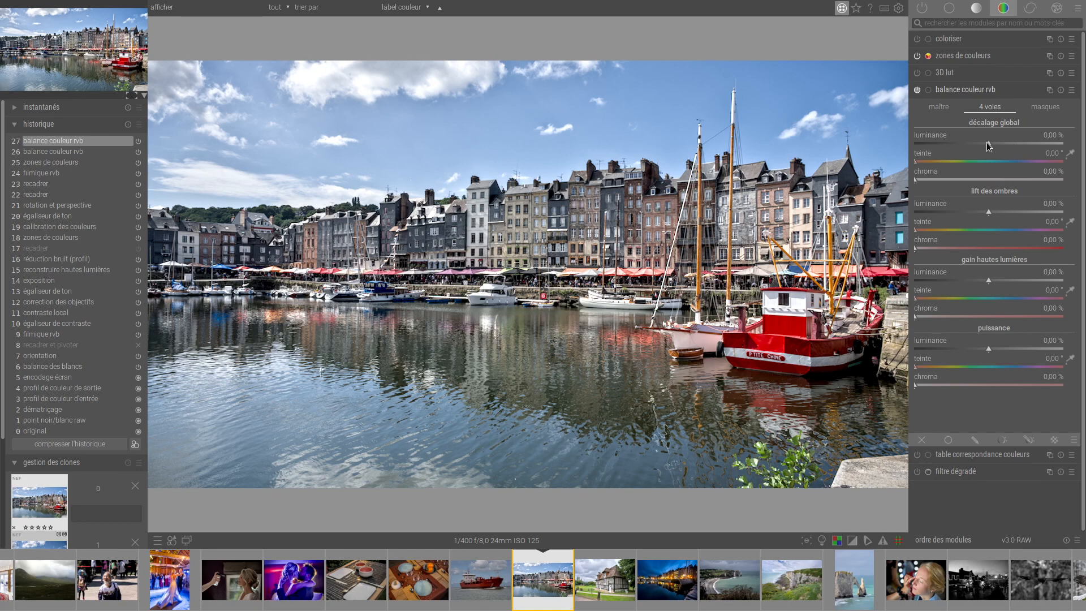
mouse_move(989, 143)
left_mouse_down()
mouse_move(956, 146)
mouse_move(1022, 146)
mouse_move(968, 145)
mouse_move(981, 148)
left_mouse_up()
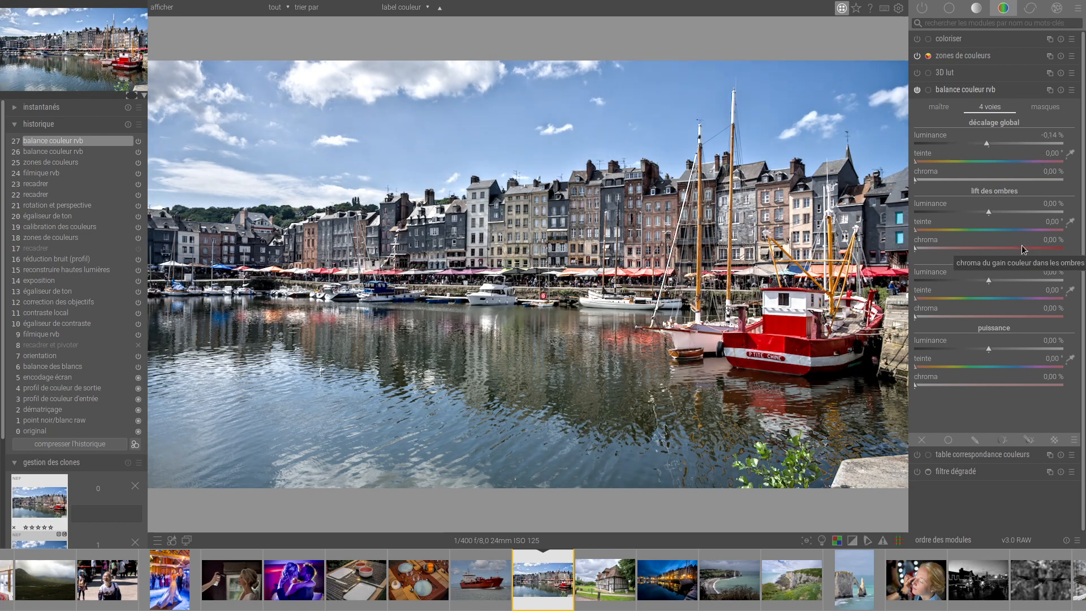
mouse_move(988, 212)
left_mouse_down()
mouse_move(964, 217)
mouse_move(1021, 217)
mouse_move(992, 217)
left_mouse_up()
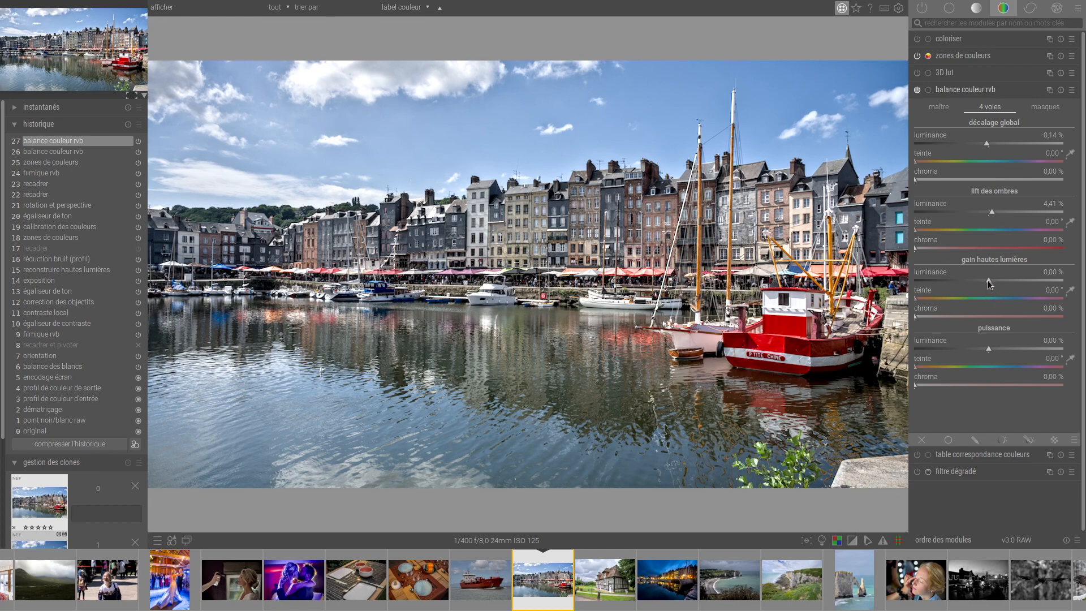
mouse_move(989, 284)
left_mouse_down()
mouse_move(958, 286)
mouse_move(1035, 293)
mouse_move(987, 281)
left_mouse_up()
mouse_move(992, 346)
left_mouse_down()
mouse_move(973, 354)
mouse_move(989, 353)
left_mouse_up()
Switch back to the living room photo DSC_3446-hdr.dng in the darkroom and show the 4-way settings of colour balance RGB.
key("l")
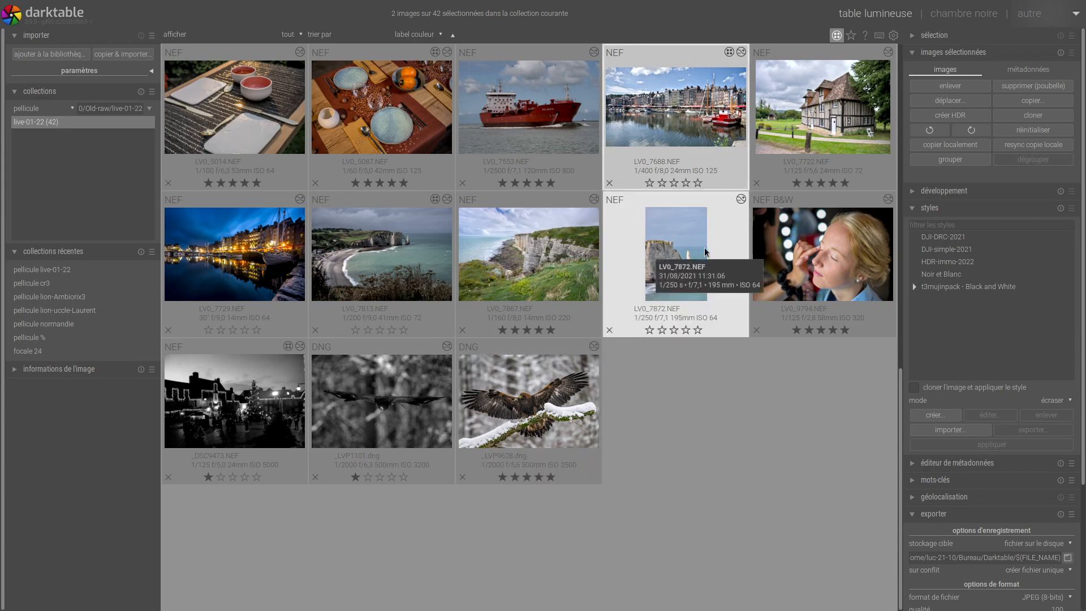
scroll(706, 252, "up", 3)
scroll(705, 251, "up", 1)
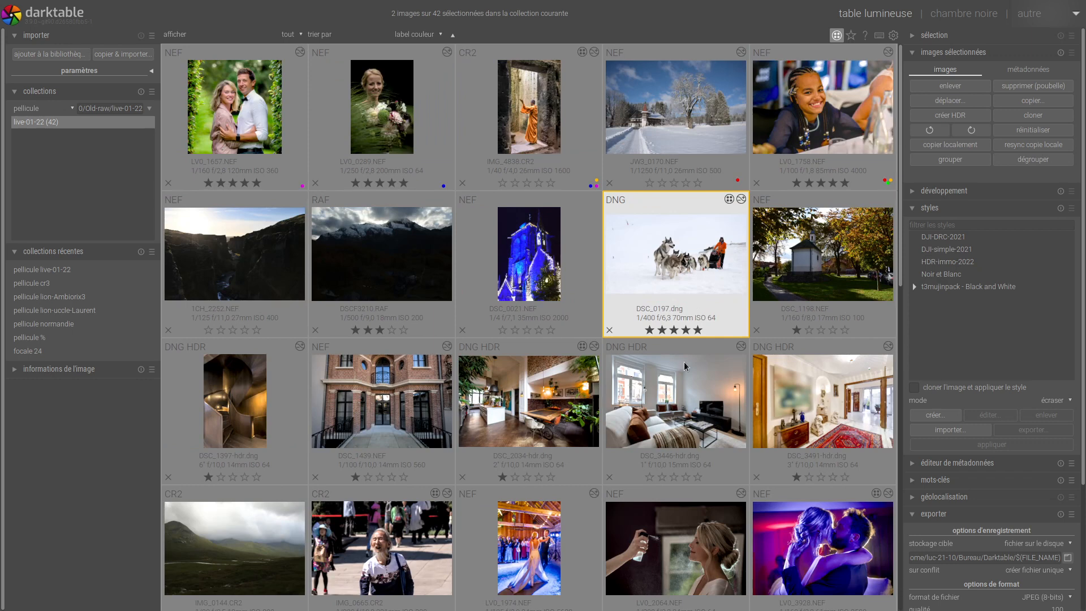
left_click(681, 417)
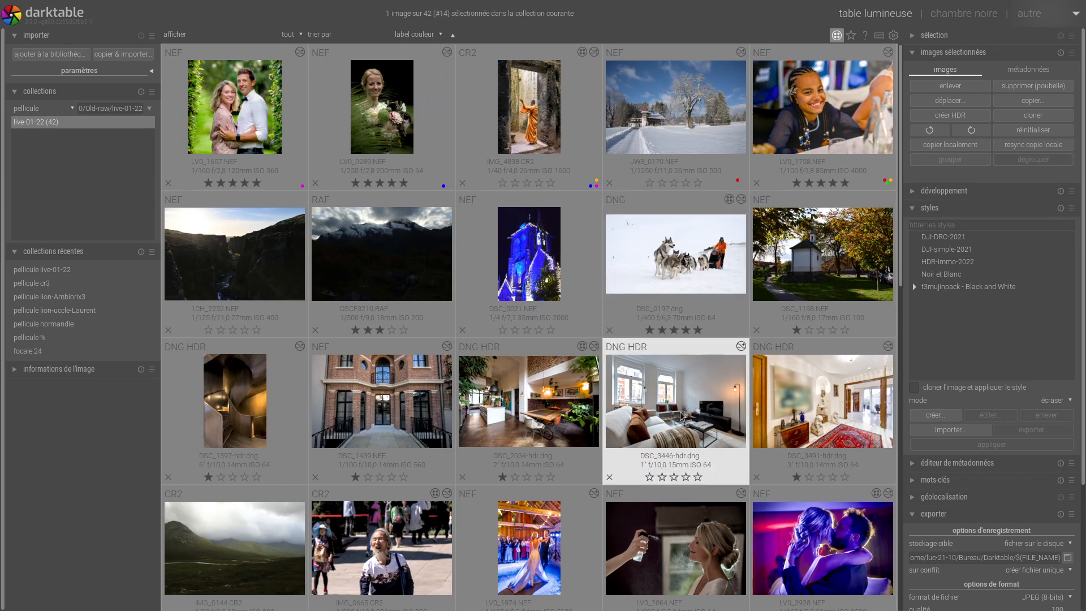
double_click(681, 417)
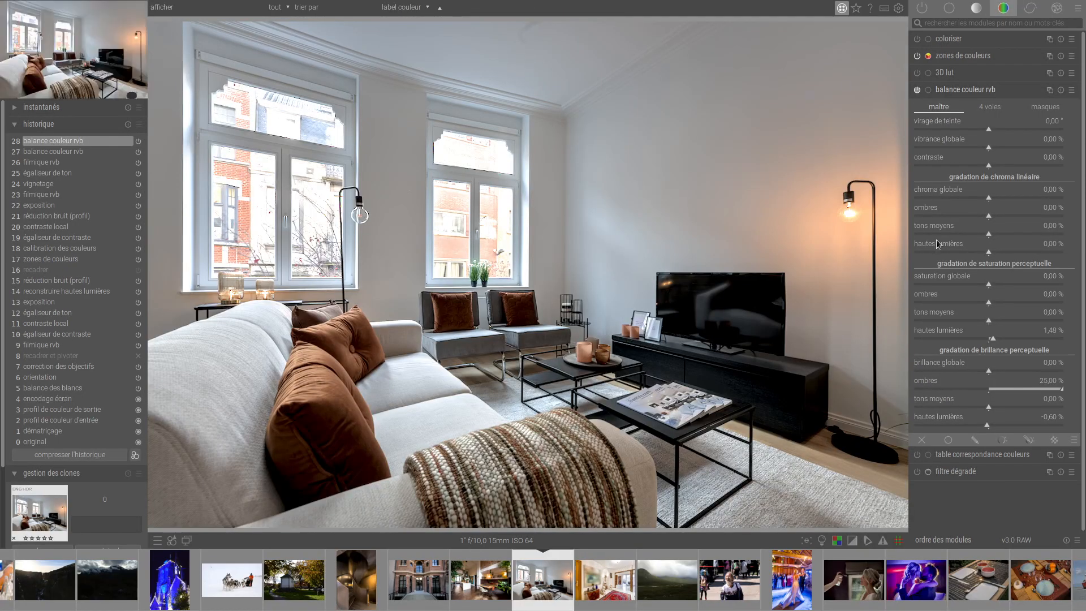
left_click(991, 108)
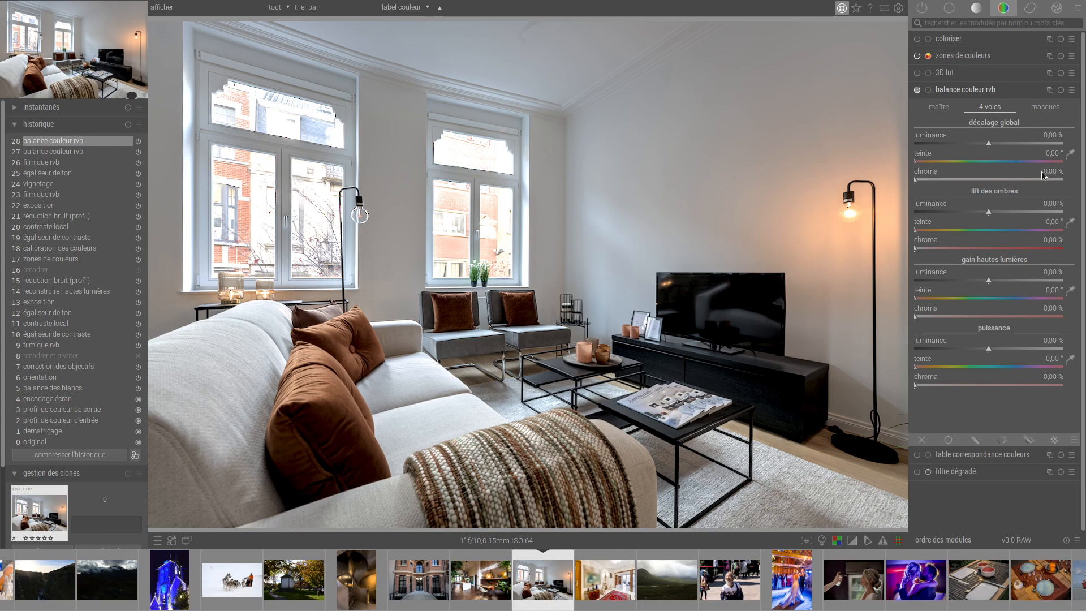
Try tinting the highlights gain with a hue of 204.43° and some added chroma.
left_click(989, 300)
left_click_drag(996, 303, 999, 302)
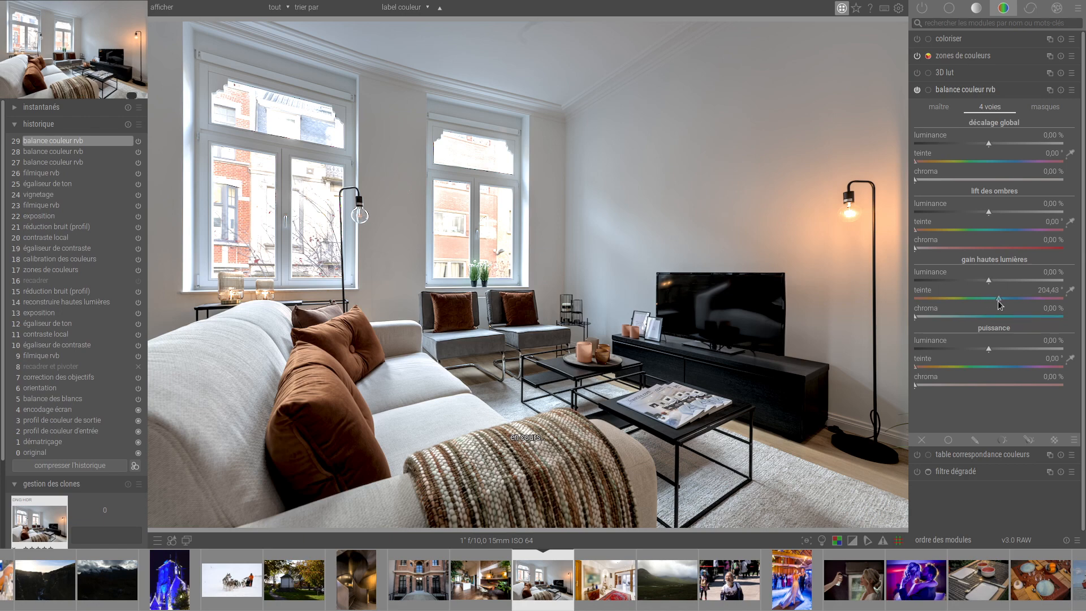
left_click_drag(918, 319, 942, 316)
Tint the shadows lift with a hue of 208.07° and some chroma, and try and reset the global offset hue.
left_click_drag(918, 232, 963, 251)
mouse_move(919, 163)
left_mouse_down()
mouse_move(994, 173)
mouse_move(915, 181)
left_mouse_up()
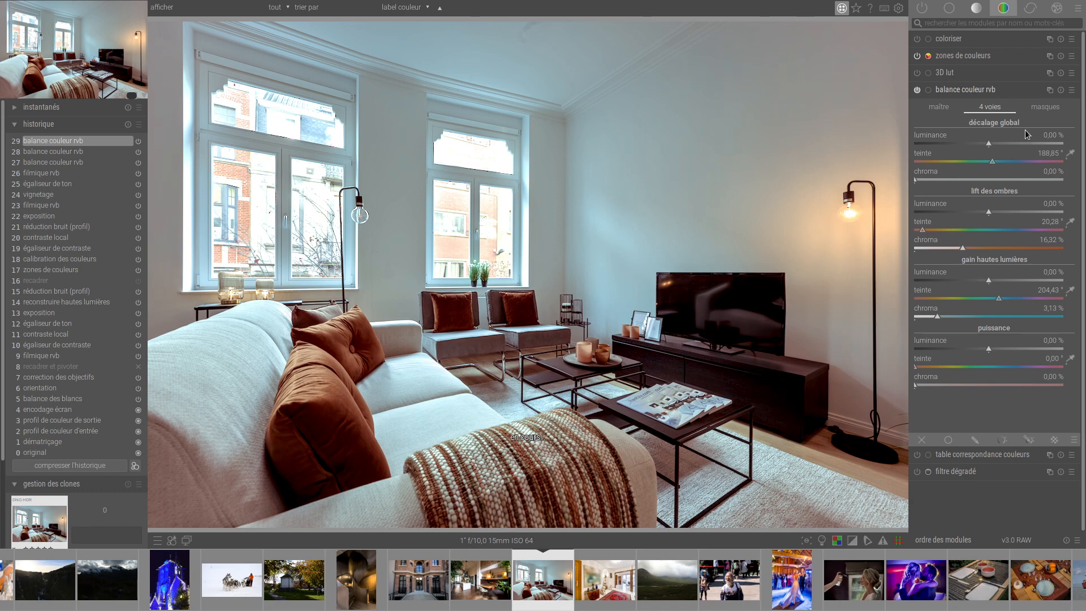
double_click(991, 162)
mouse_move(921, 227)
left_mouse_down()
mouse_move(1000, 228)
mouse_move(961, 249)
mouse_move(921, 249)
left_mouse_up()
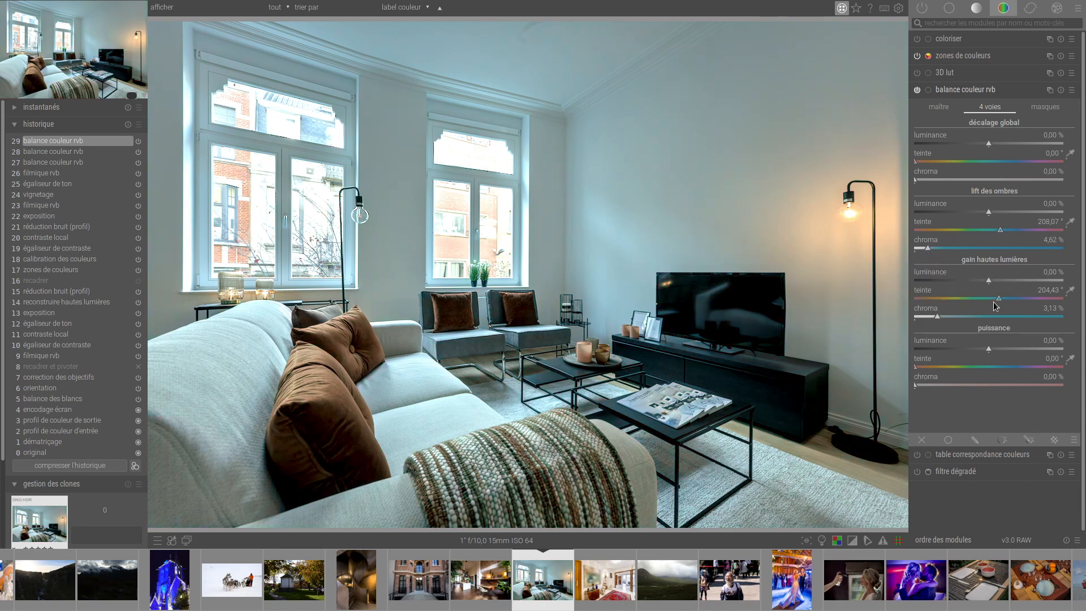
Set the hue to 60.81° for the highlights gain and 253.21° for the power, returning the shadows lift chroma to 0 %.
left_click_drag(998, 300, 936, 306)
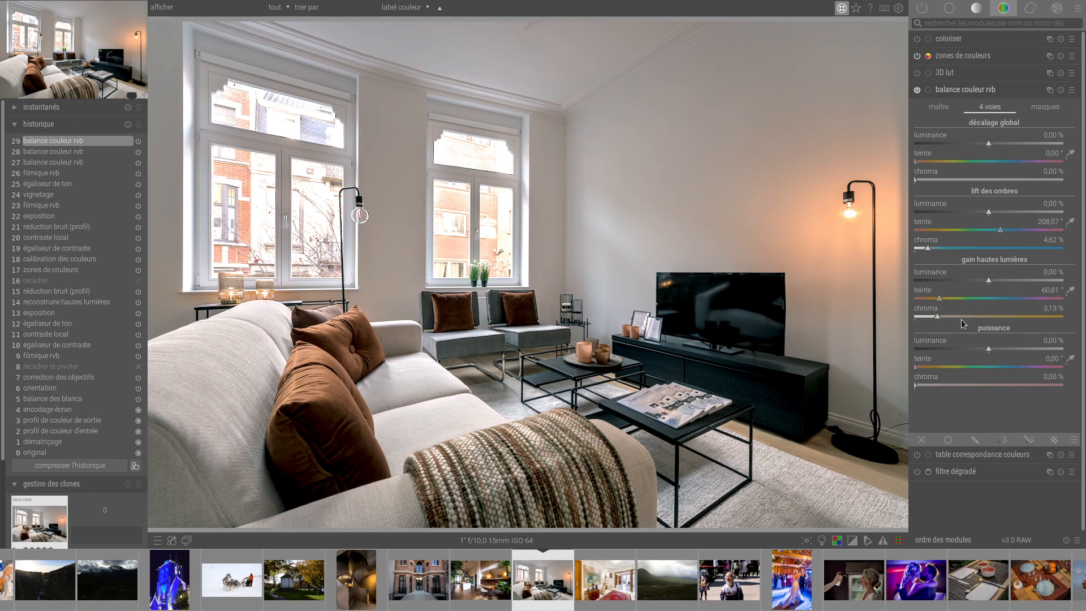
left_click_drag(942, 318, 932, 315)
left_click_drag(928, 247, 880, 247)
left_click_drag(917, 367, 1019, 370)
Try a power chroma of 1.80 % in colour balance RGB, reset it to 0 % and collapse the module.
left_click(938, 385)
left_click_drag(939, 386, 943, 387)
double_click(941, 386)
left_click(971, 91)
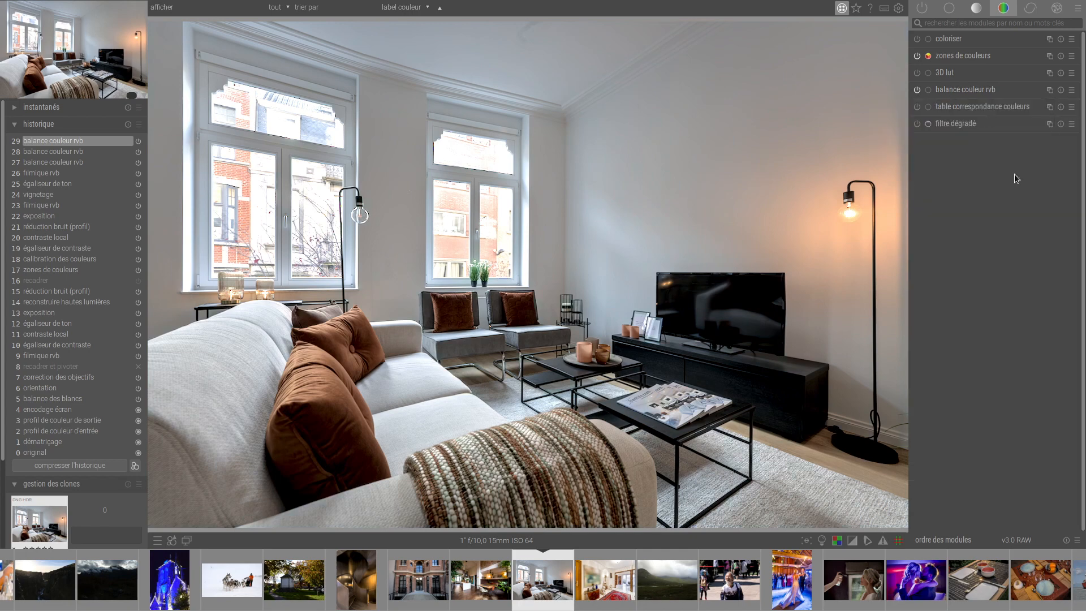
Switch colour balance RGB to drawn mask blending and look through its mask options.
left_click(965, 90)
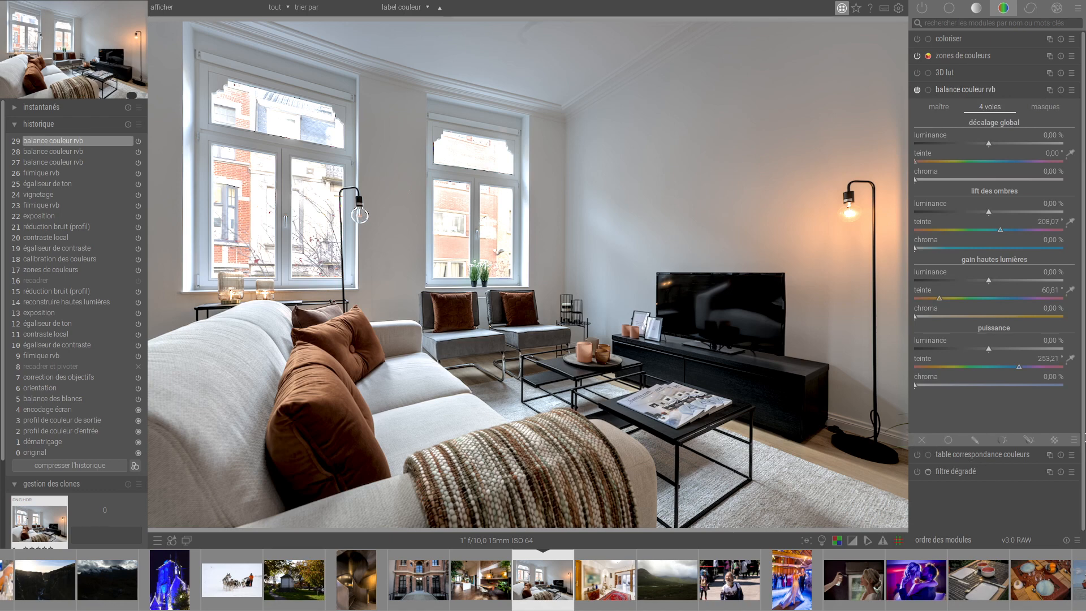
left_click(950, 439)
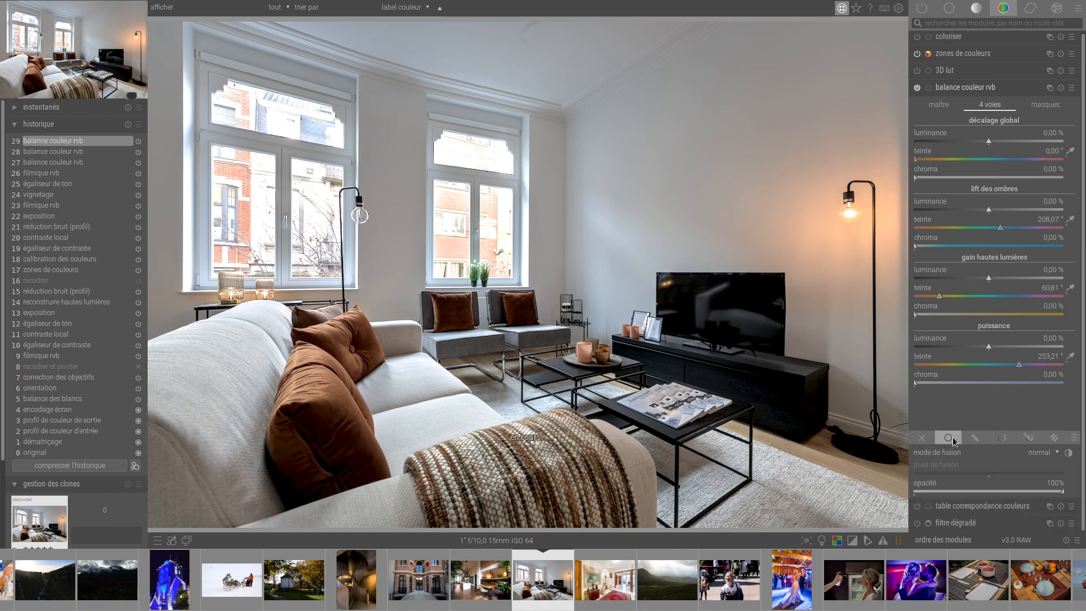
left_click(975, 439)
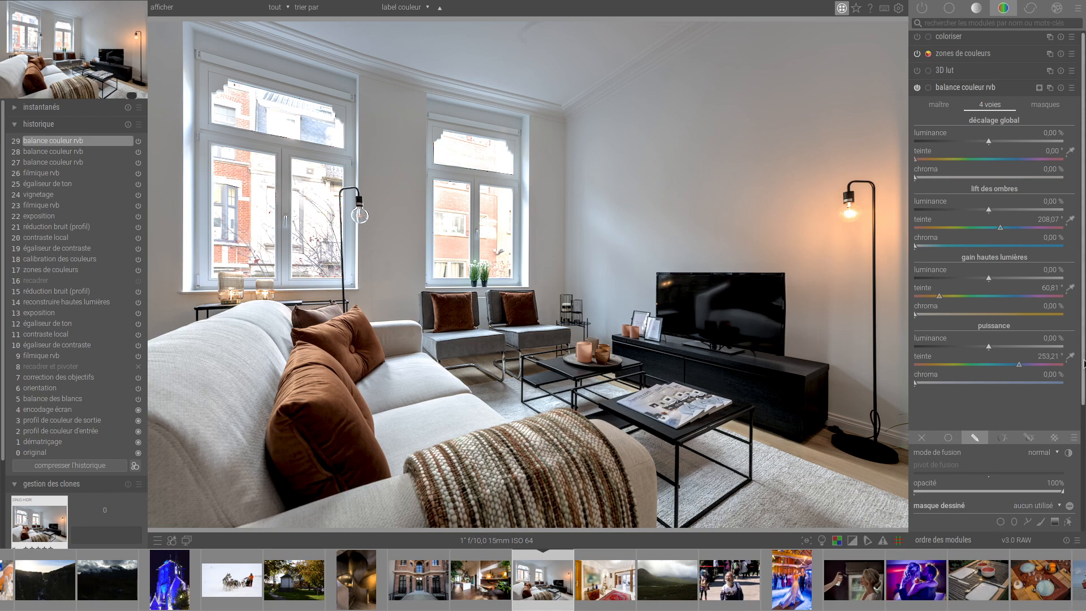
scroll(1084, 364, "down", 5)
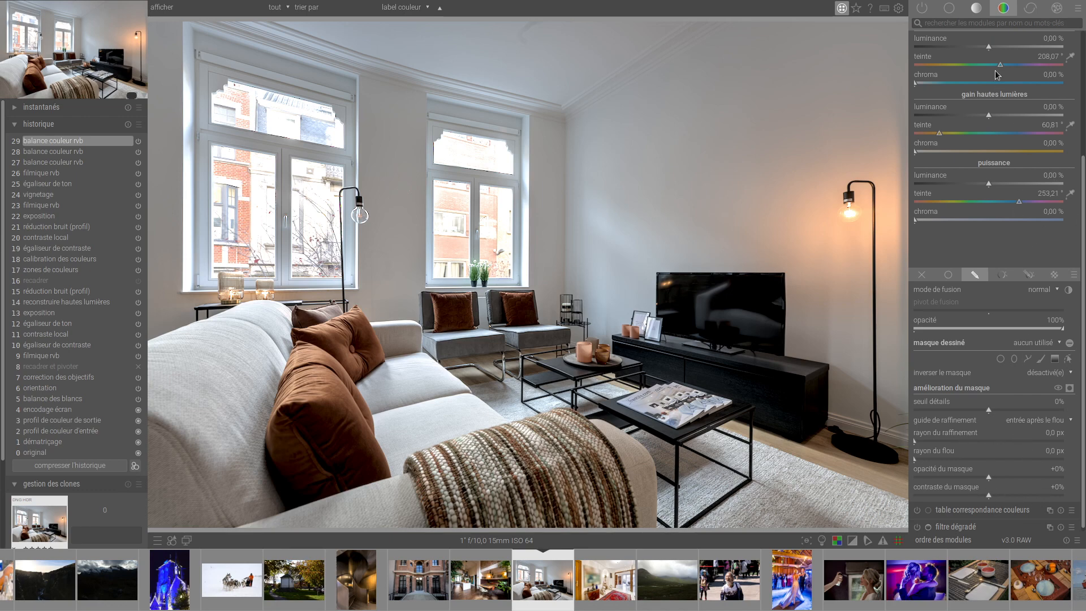
left_click_drag(1082, 175, 1083, 78)
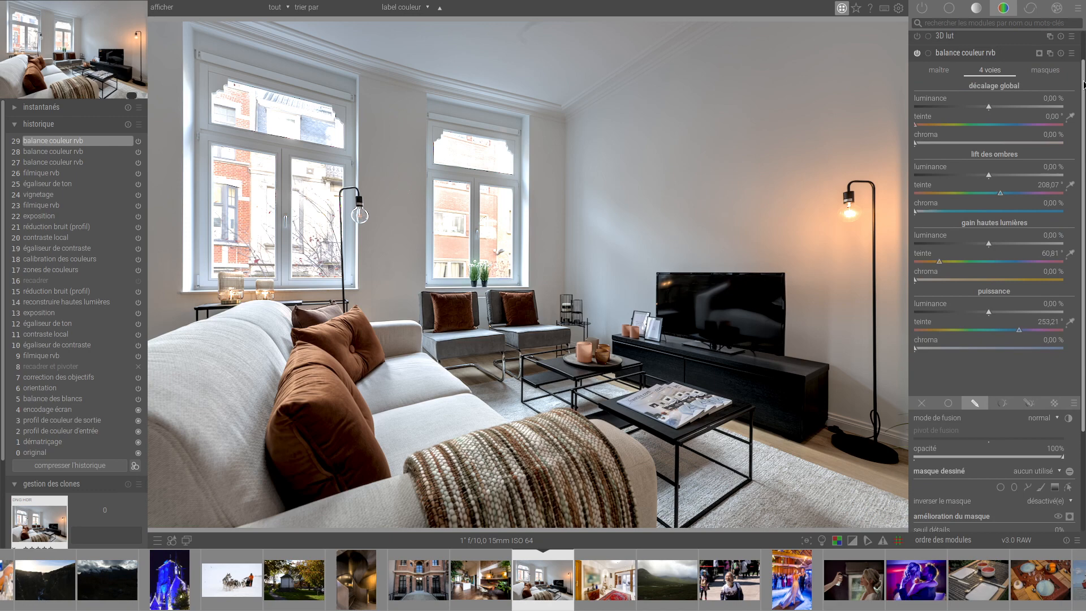
left_click(956, 50)
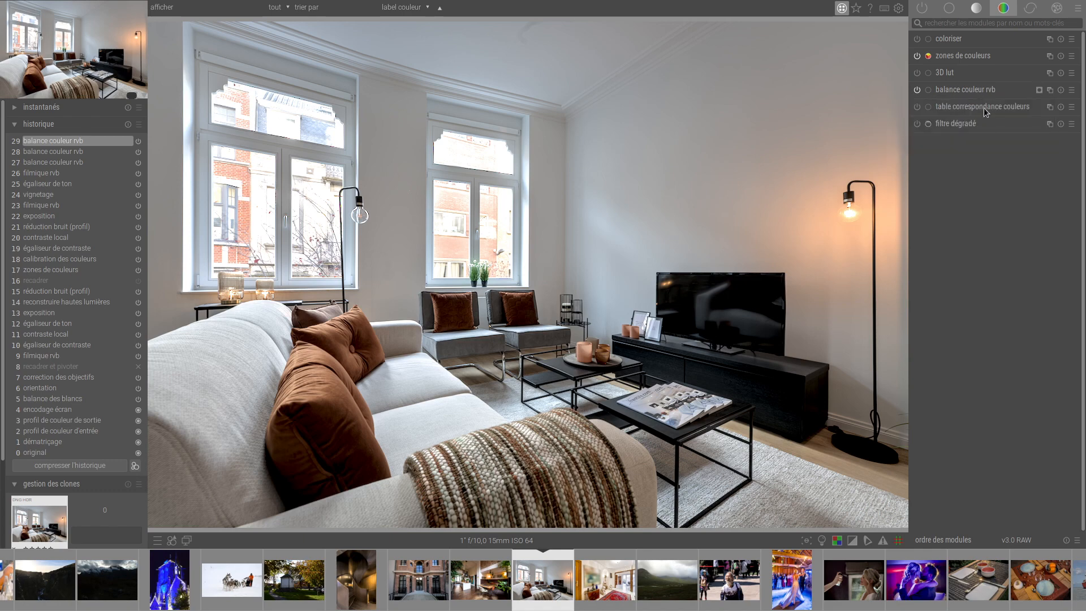
Open the harbour photo LV0_7688.NEF in the darkroom and show its color look up table settings.
key("l")
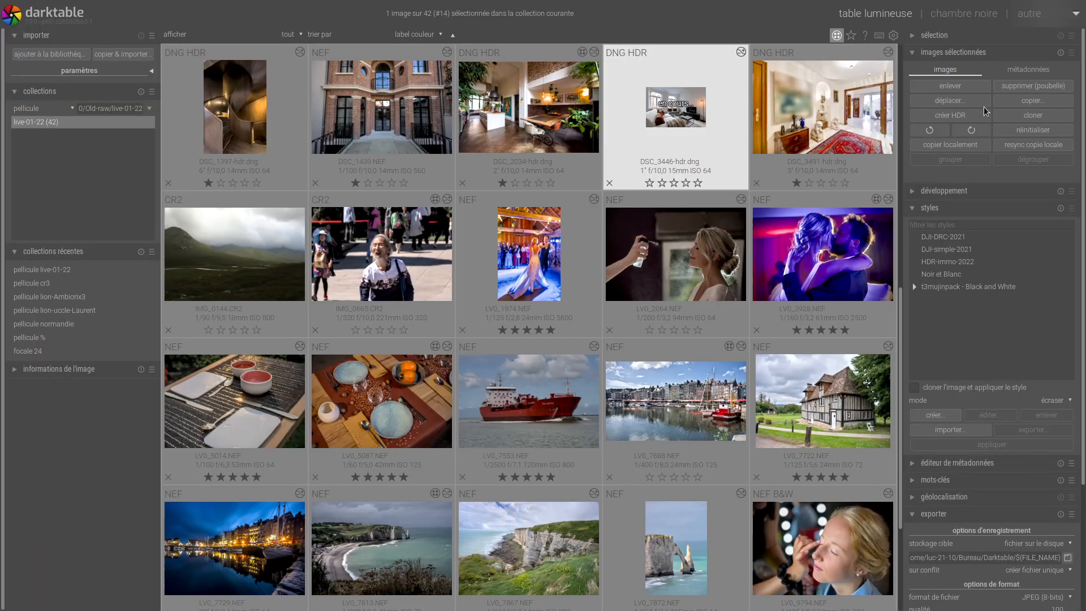
double_click(657, 395)
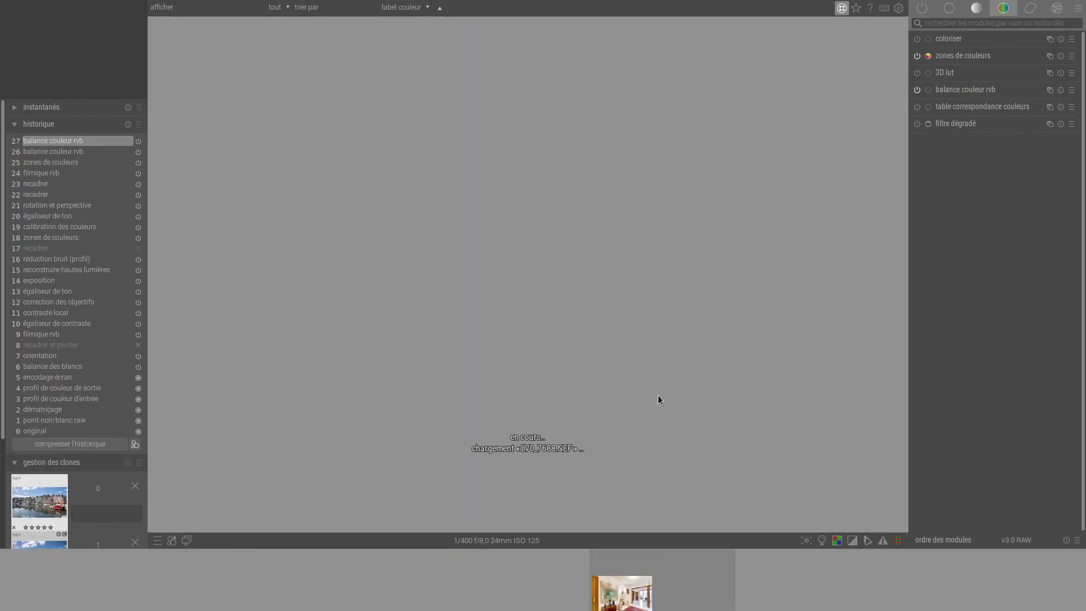
left_click(959, 106)
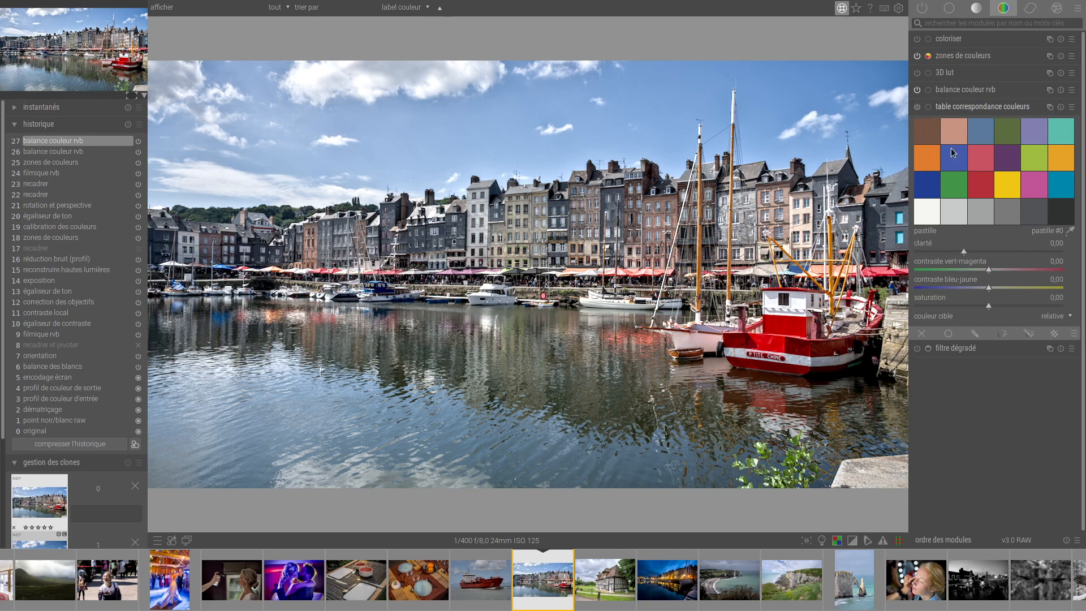
Pick the sky's colour patch, try a green-magenta contrast of -41.76 and bring it back to 0.95.
left_click(1070, 231)
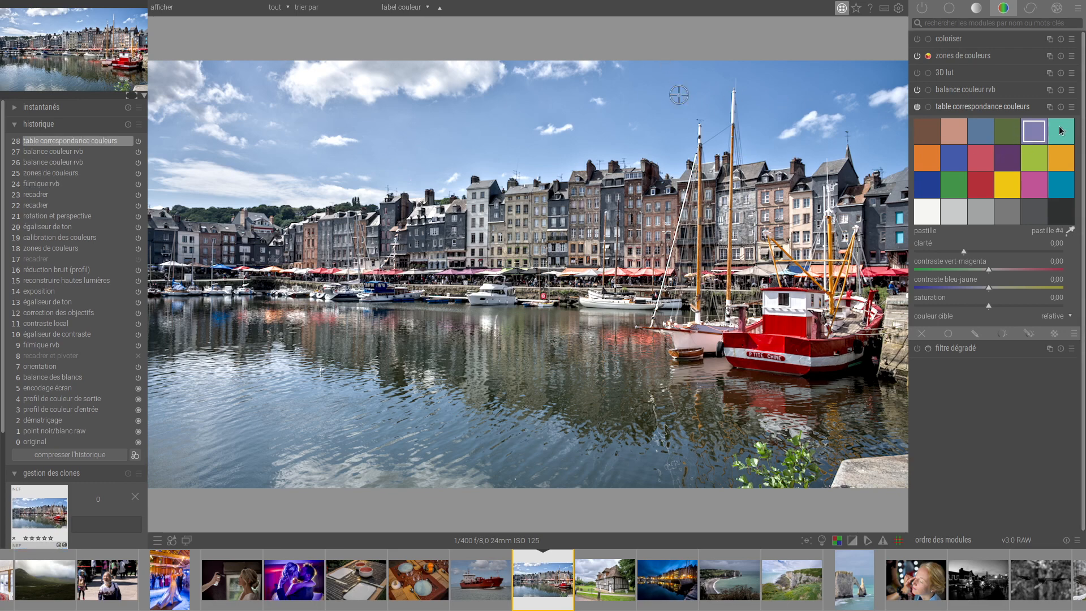
left_click(1033, 129)
mouse_move(992, 271)
left_mouse_down()
mouse_move(1006, 269)
mouse_move(976, 278)
left_mouse_up()
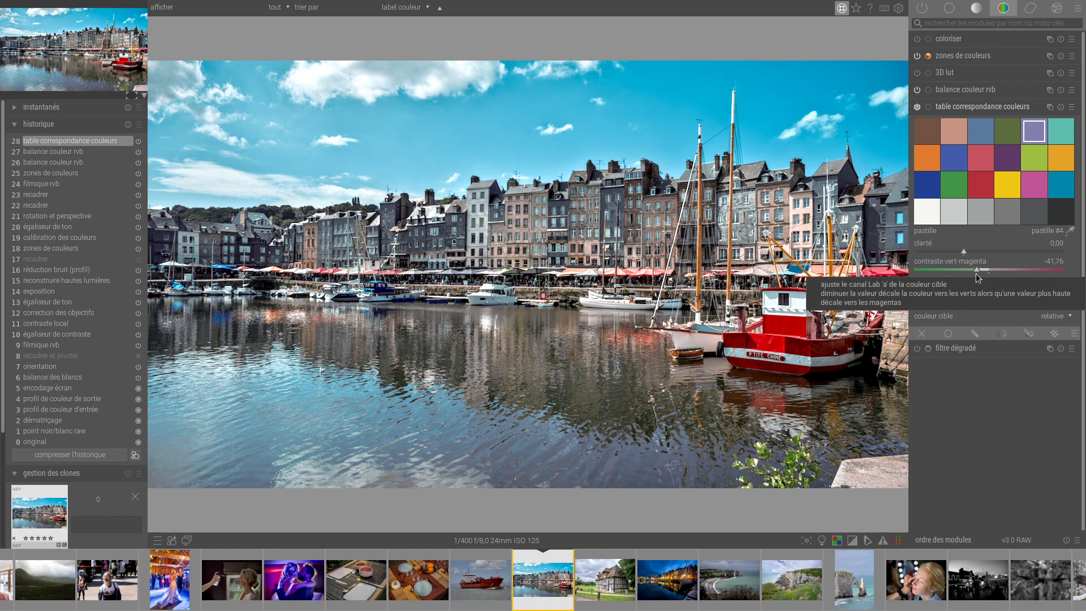
left_click_drag(977, 277, 988, 272)
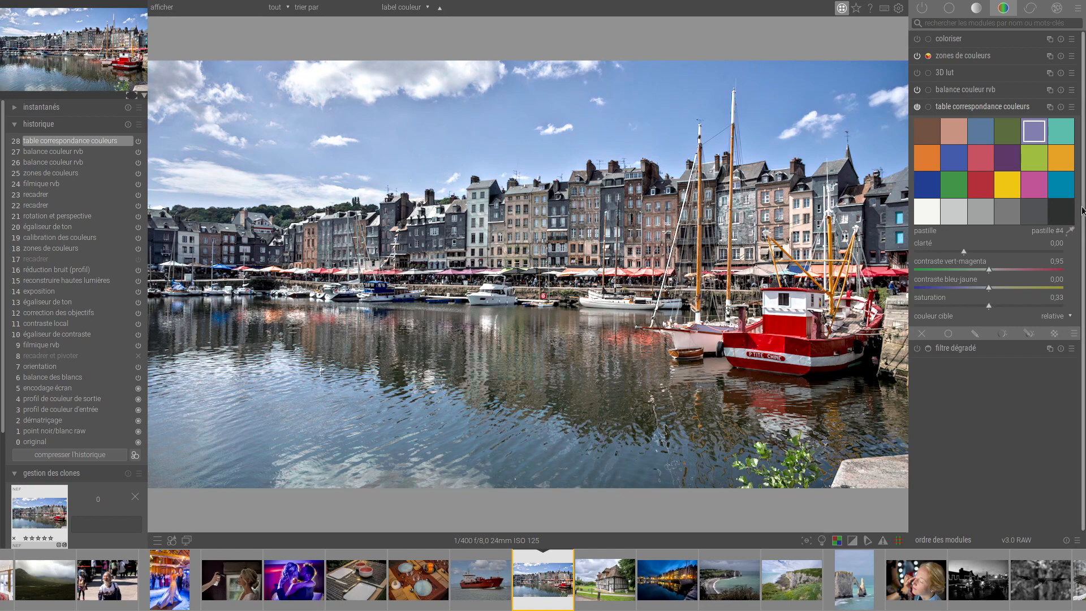
Pick the red boat's colour patch and set its green-magenta contrast to -4.37 and saturation to -3.84.
left_click(1069, 231)
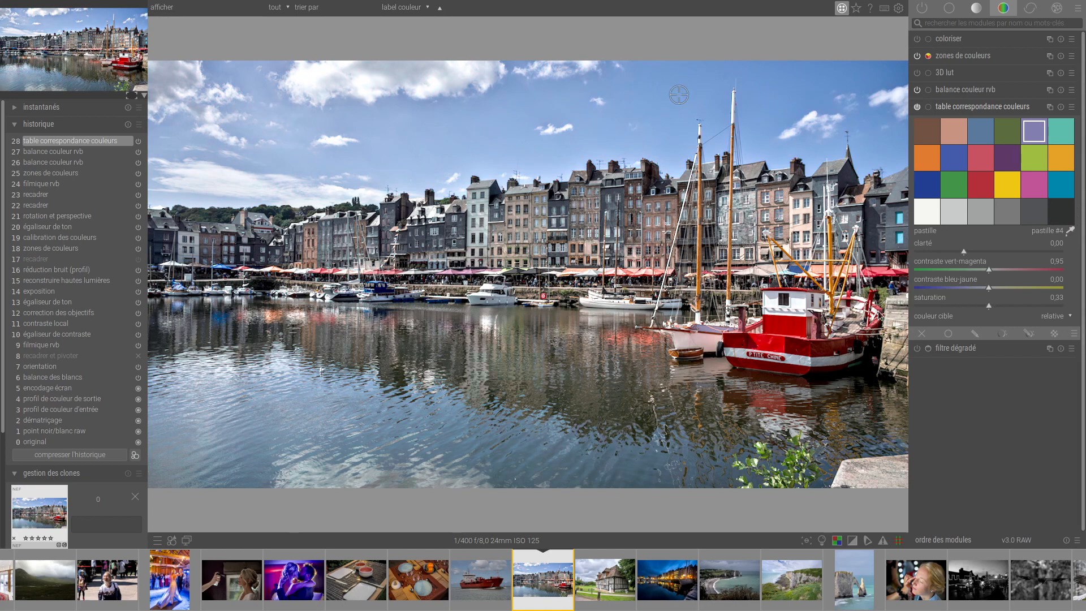
left_click(790, 324)
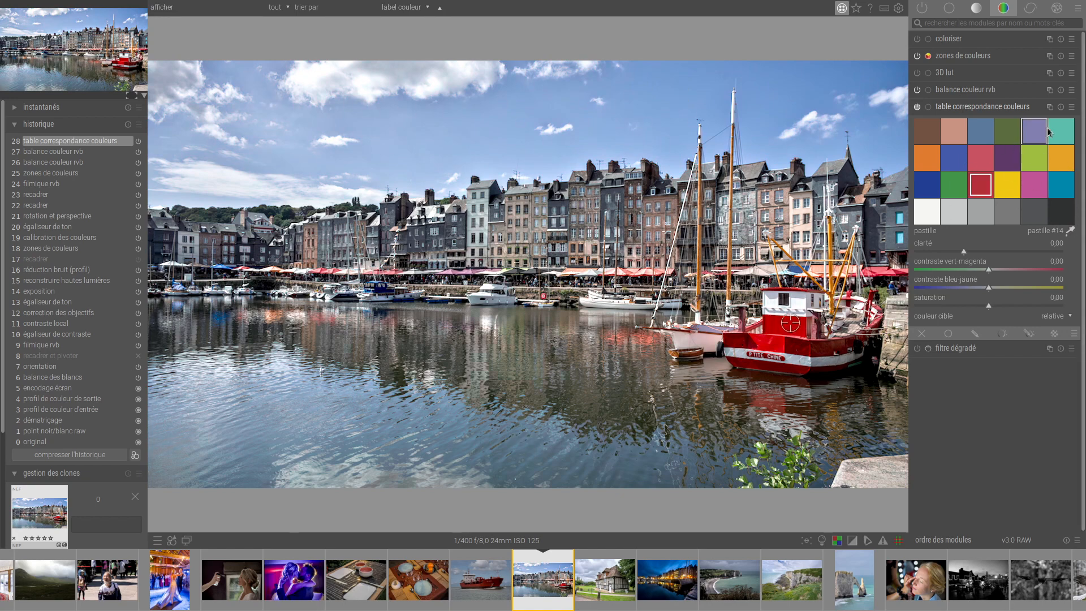
left_click_drag(989, 272, 986, 315)
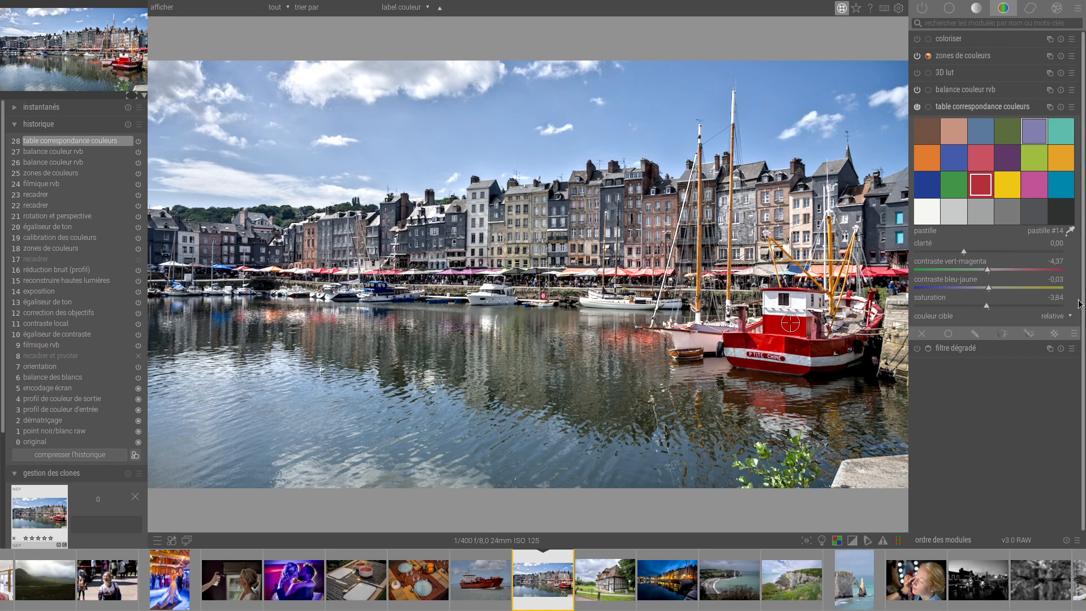
Try the absolute target colour display in the color look up table and return it to relative.
left_click(1059, 318)
left_click(1059, 329)
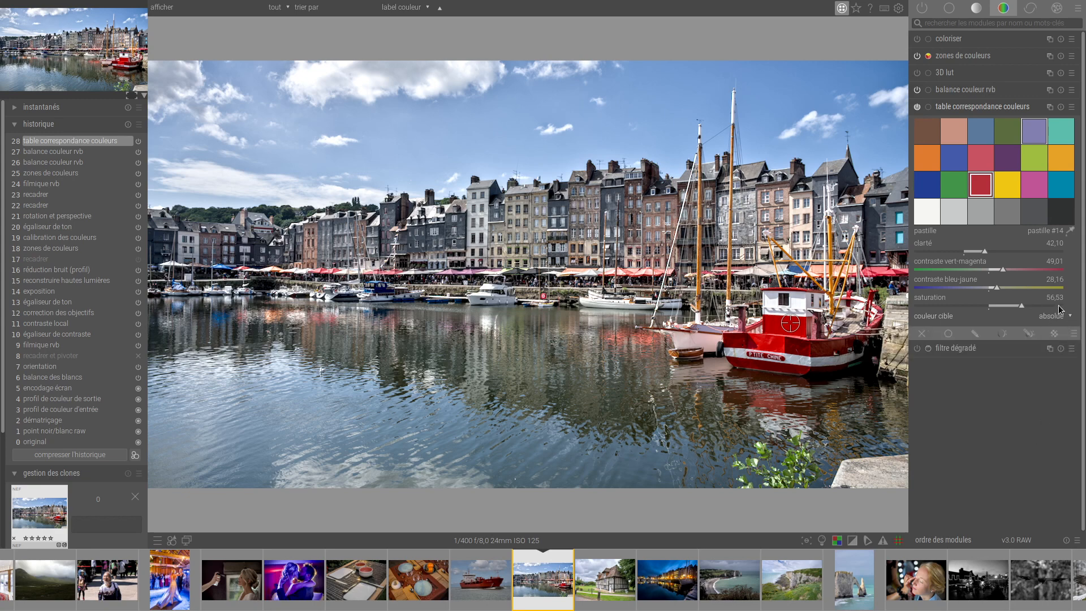
left_click(1059, 320)
left_click(1056, 307)
Apply the Fuji Velvia simulation preset of the color look up table to the harbour photo and collapse the module.
left_click(1069, 109)
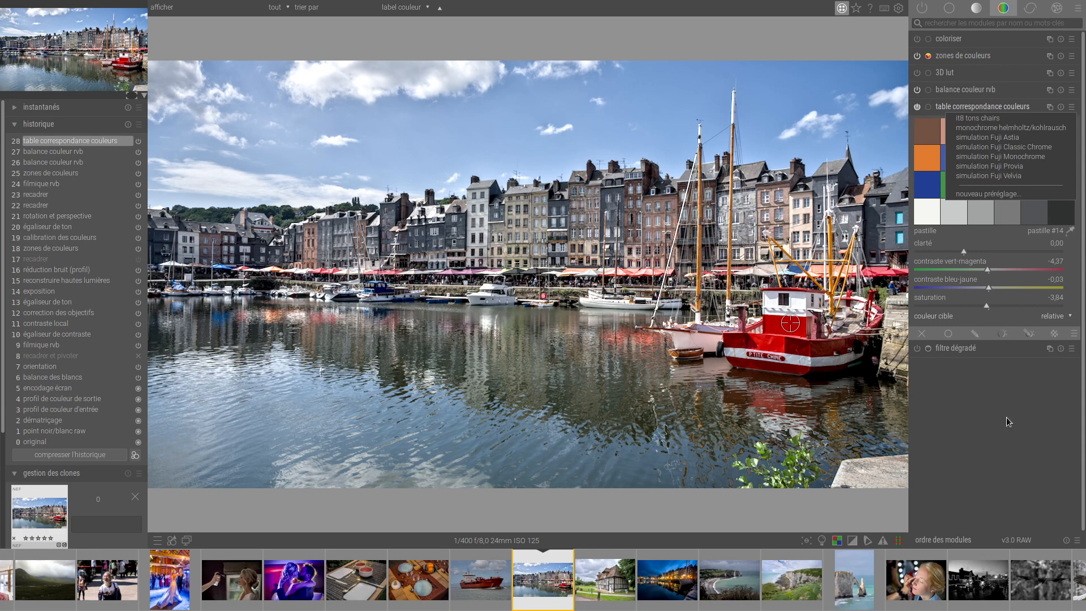
left_click(996, 177)
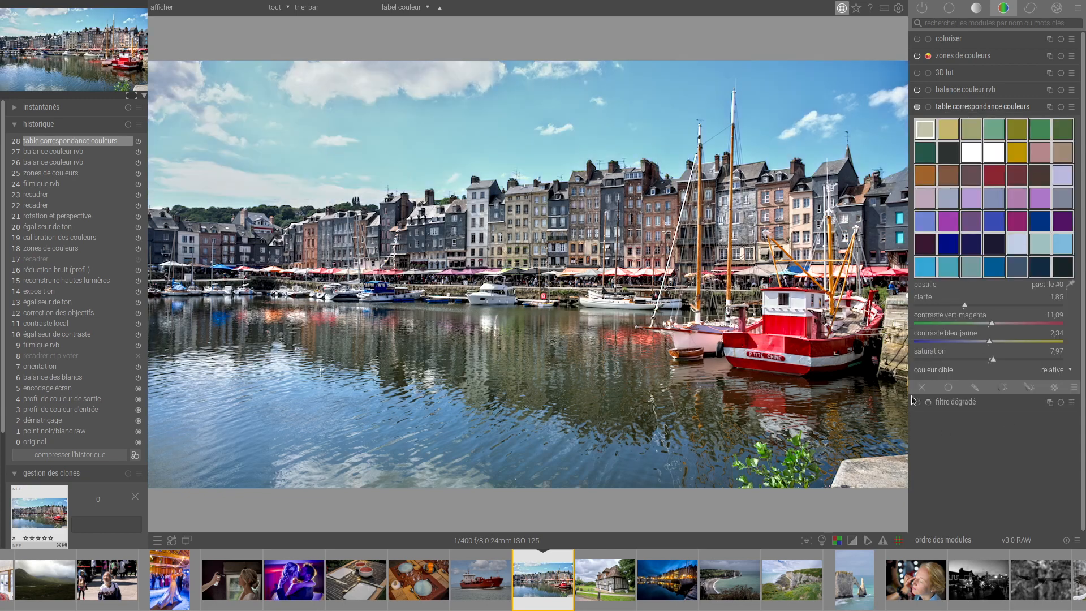
left_click(995, 107)
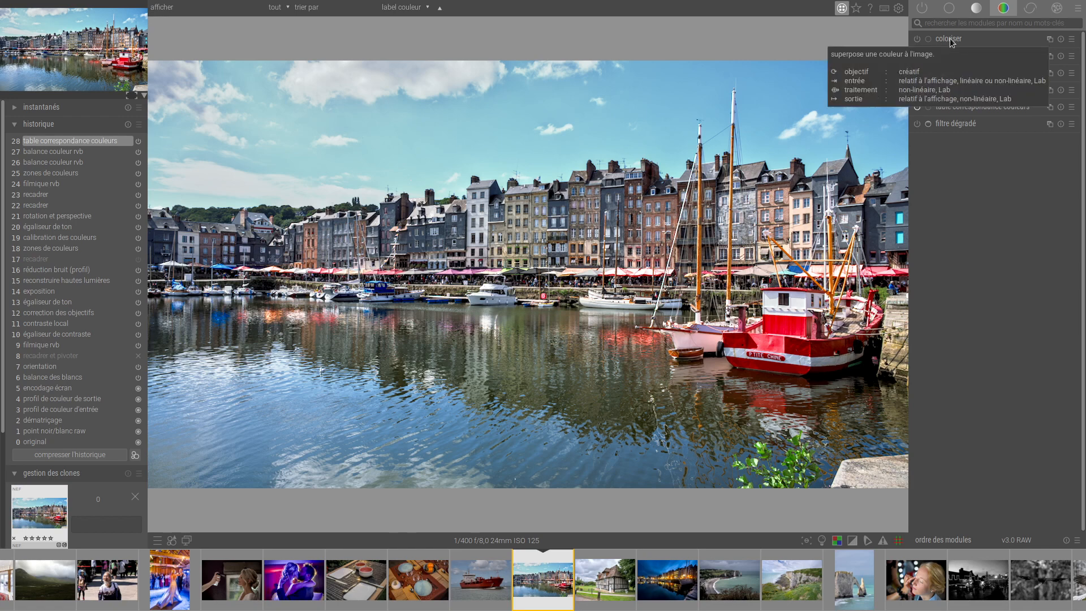
Compress the edit history of the cliff photo LV0_7813.NEF in the darkroom and preview its original state.
key("l")
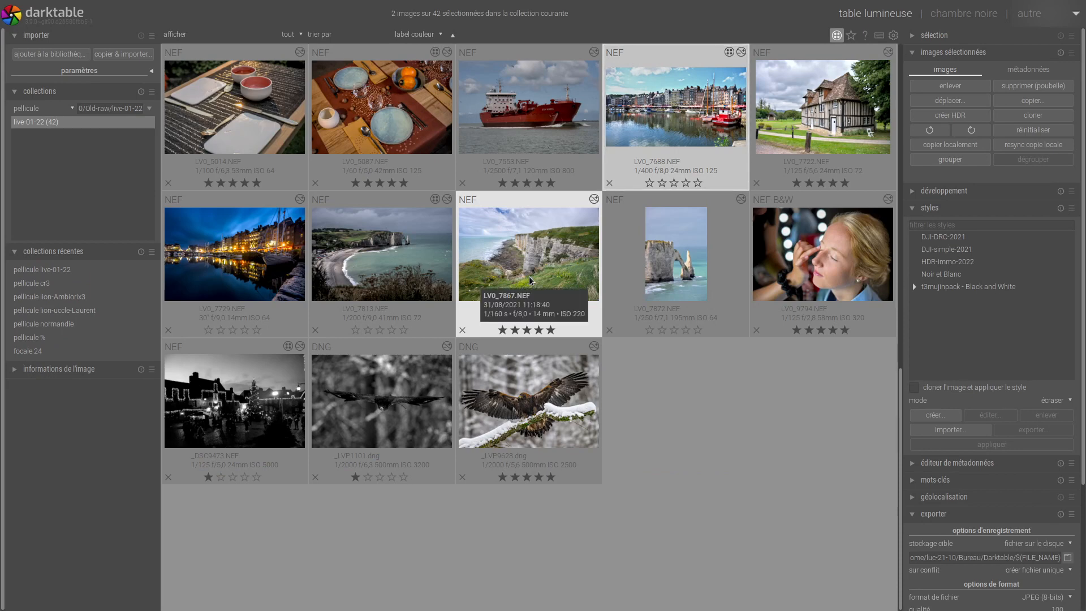
double_click(343, 268)
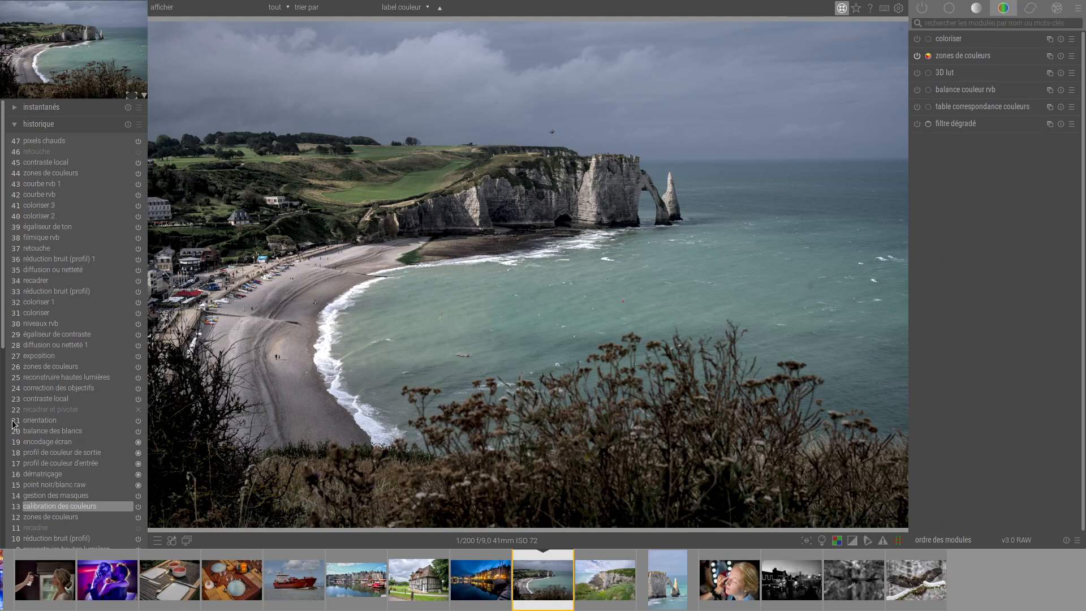
left_click_drag(3, 341, 8, 467)
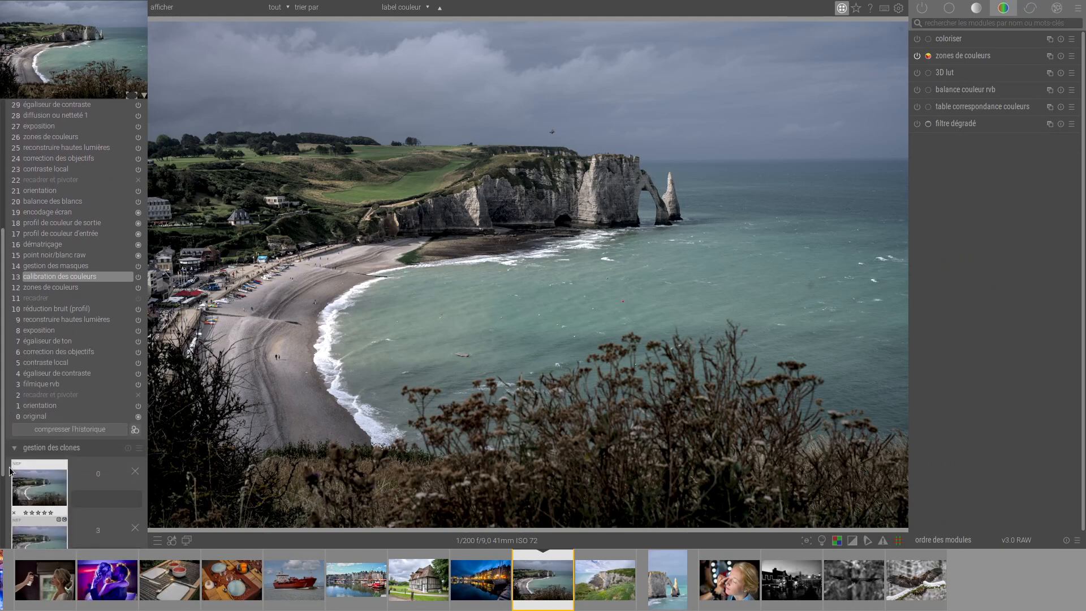
left_click(31, 431)
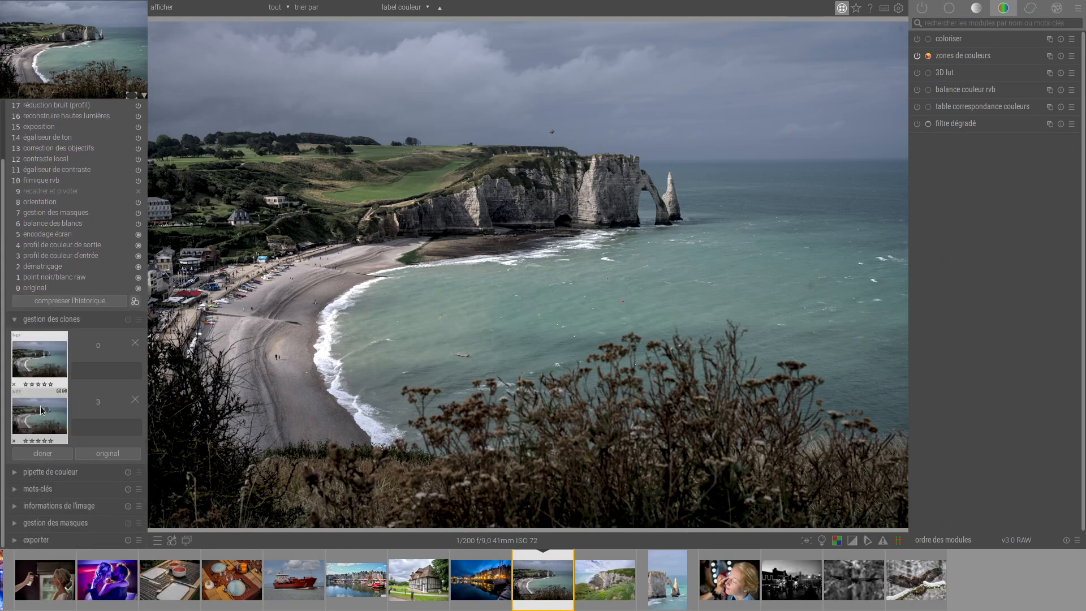
left_click(43, 289)
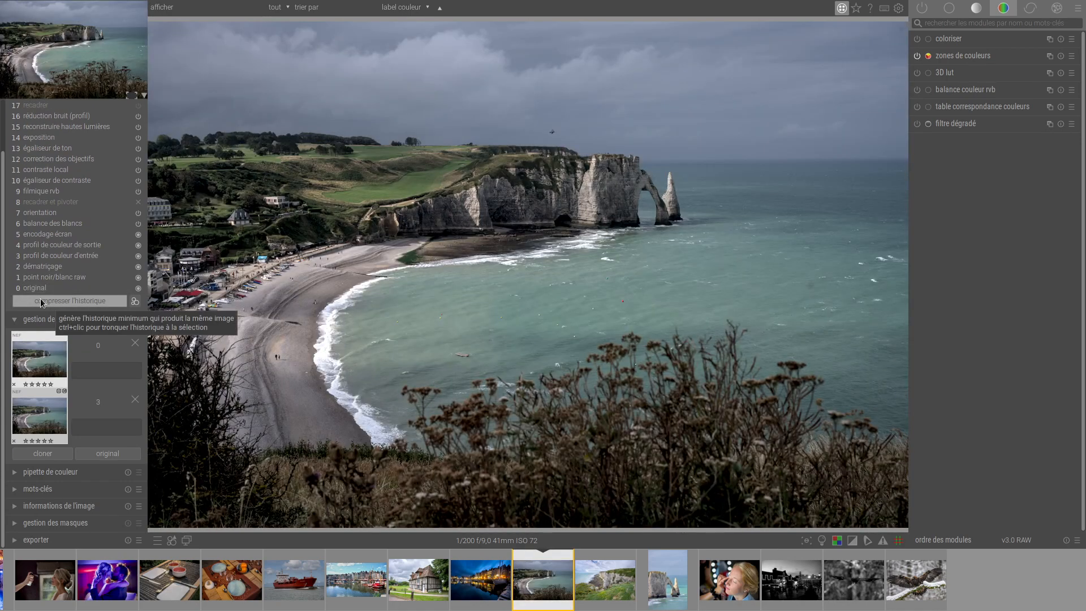
Raise the tone equalizer curve around -6 EV to about +1 EV and lower it slightly around -3 EV.
key("t")
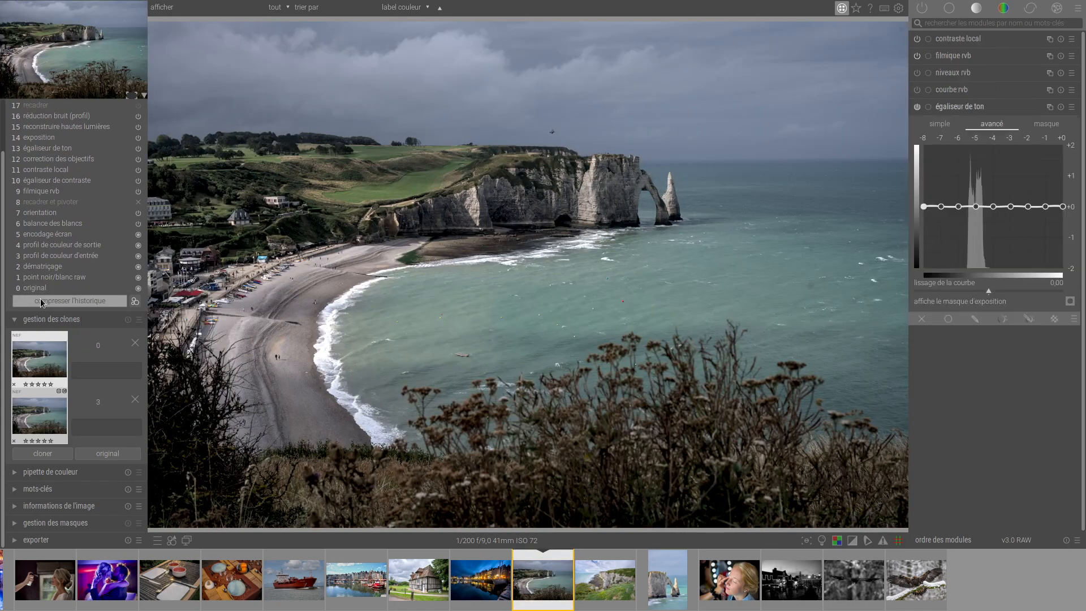
left_click_drag(962, 203, 962, 175)
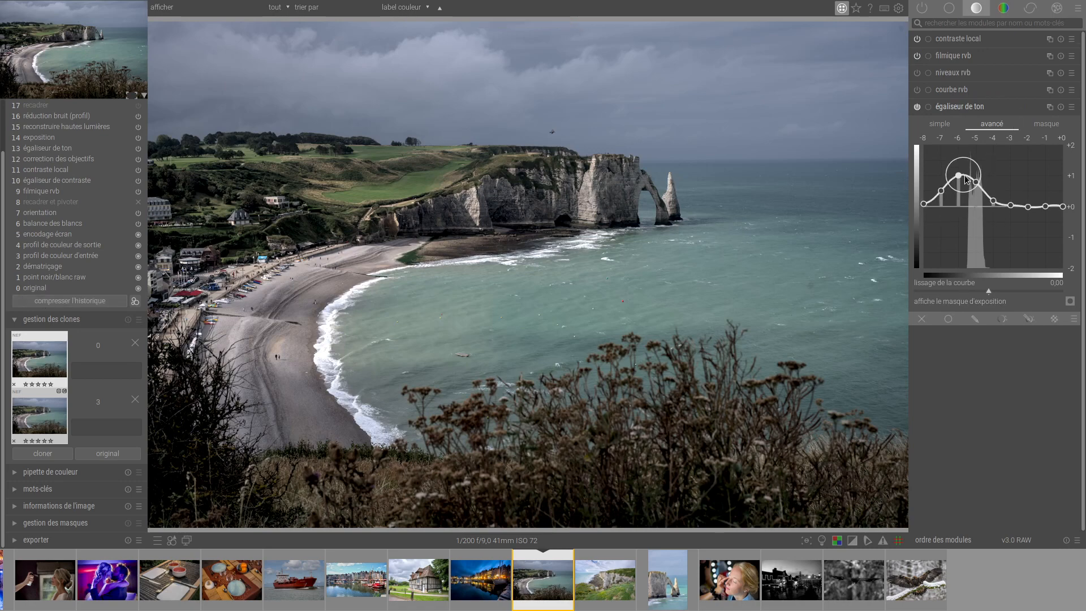
left_click_drag(1013, 206, 1013, 211)
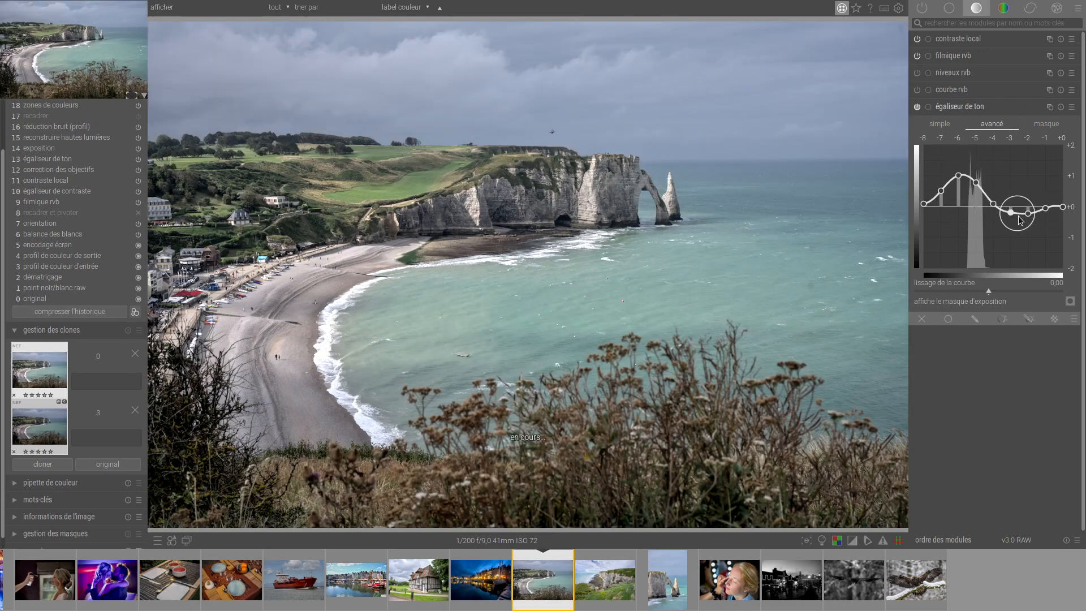
Set the mid-tones saturation in the filmic RGB look settings to 17.99 %.
key("f")
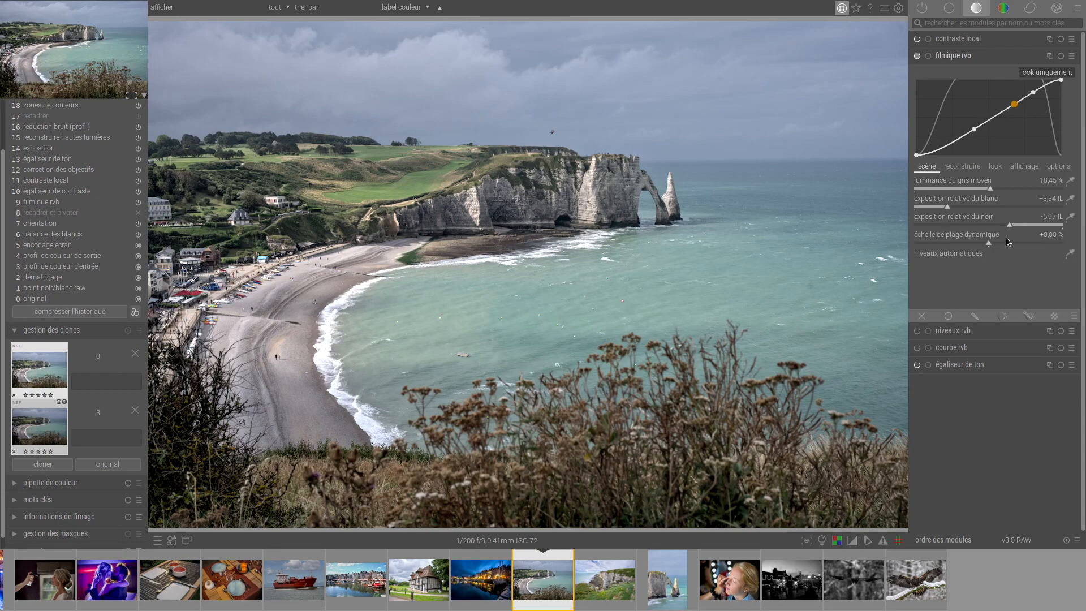
left_click(995, 165)
left_click(1019, 261)
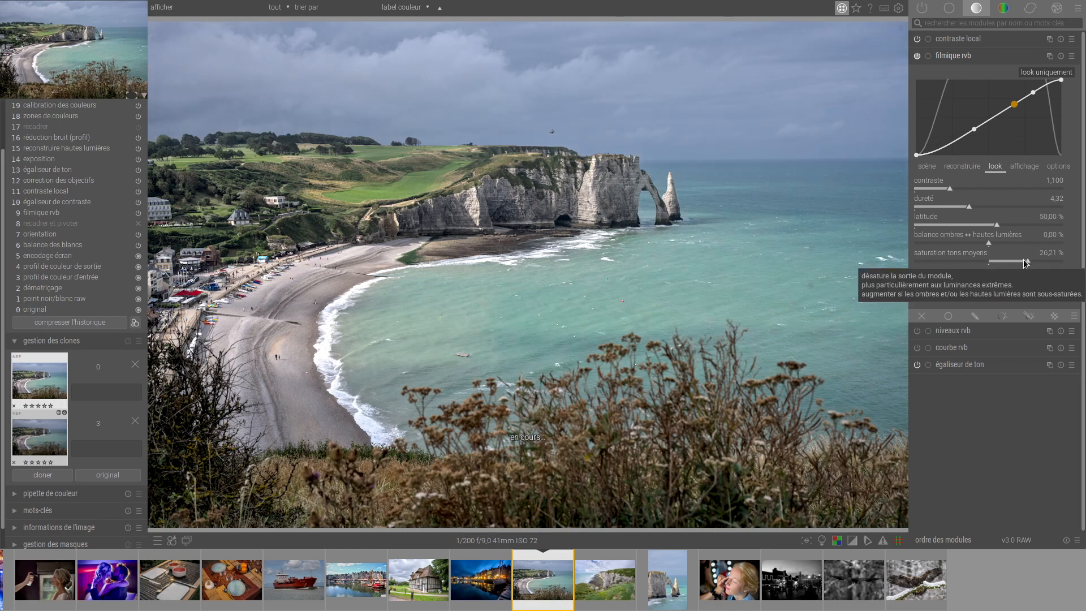
left_click(1016, 261)
Apply the eclairage-chaud preset of the colorize module to the cliff photo.
left_click(1003, 8)
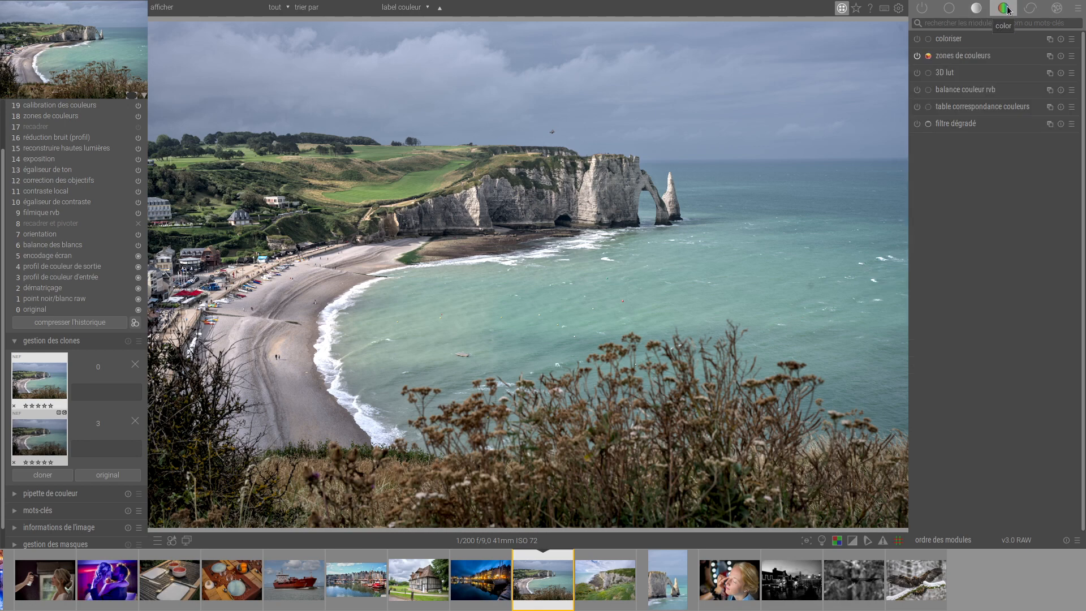
left_click(947, 41)
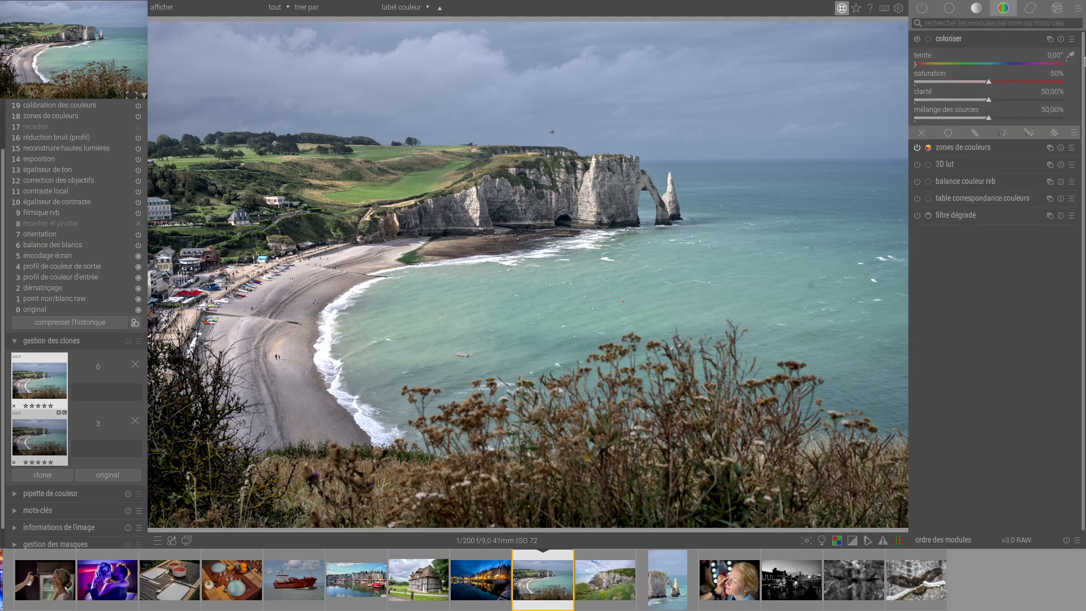
left_click(1072, 39)
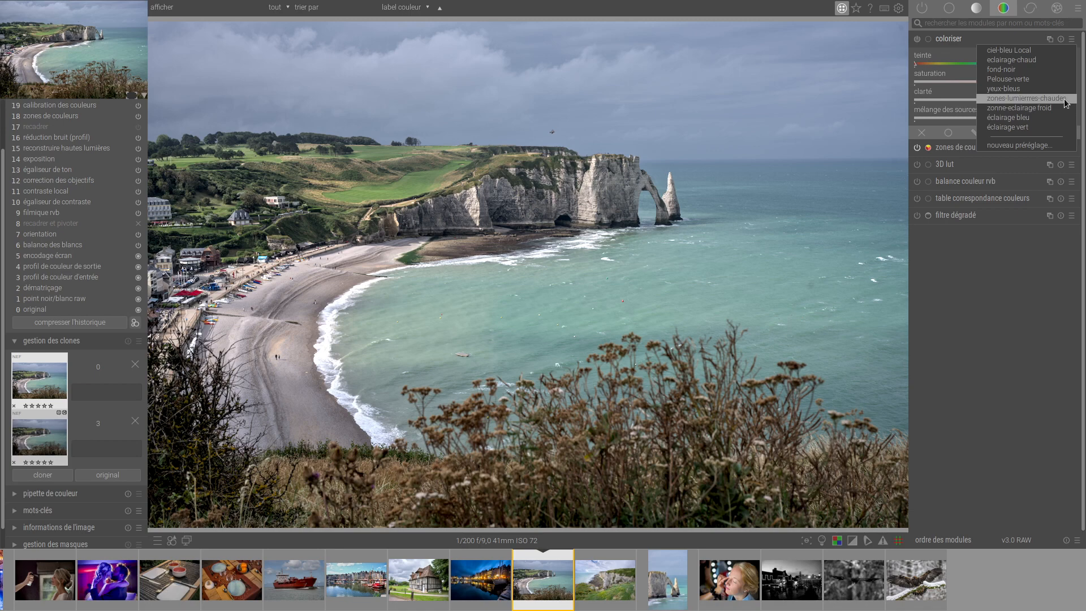
left_click(1033, 61)
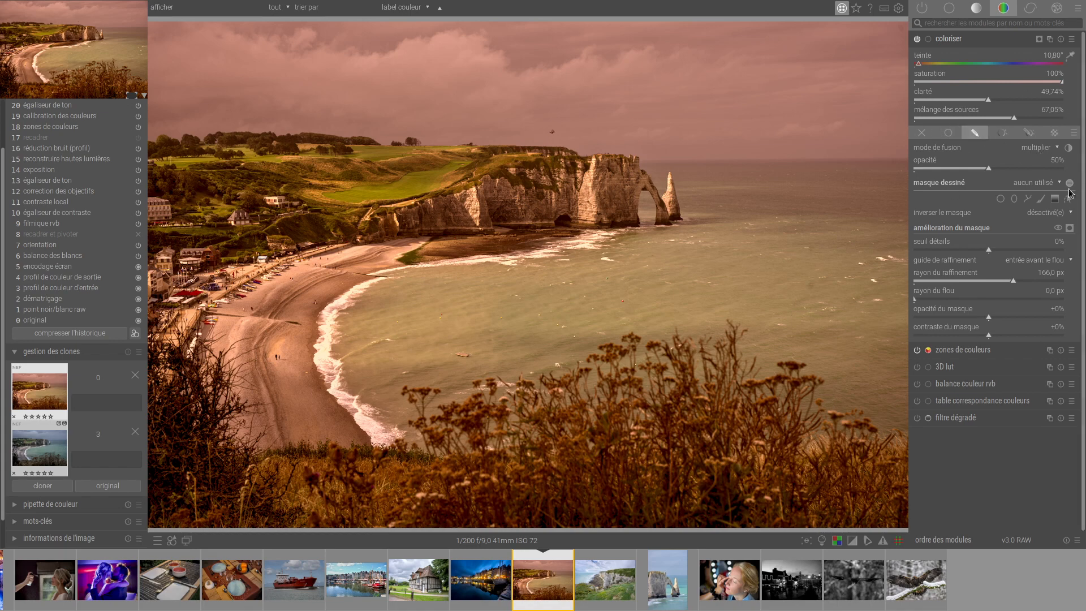
Brush a drawn mask over the foreground vegetation for the warm colorize effect, using a brush size of 8.83 %.
left_click(1042, 199)
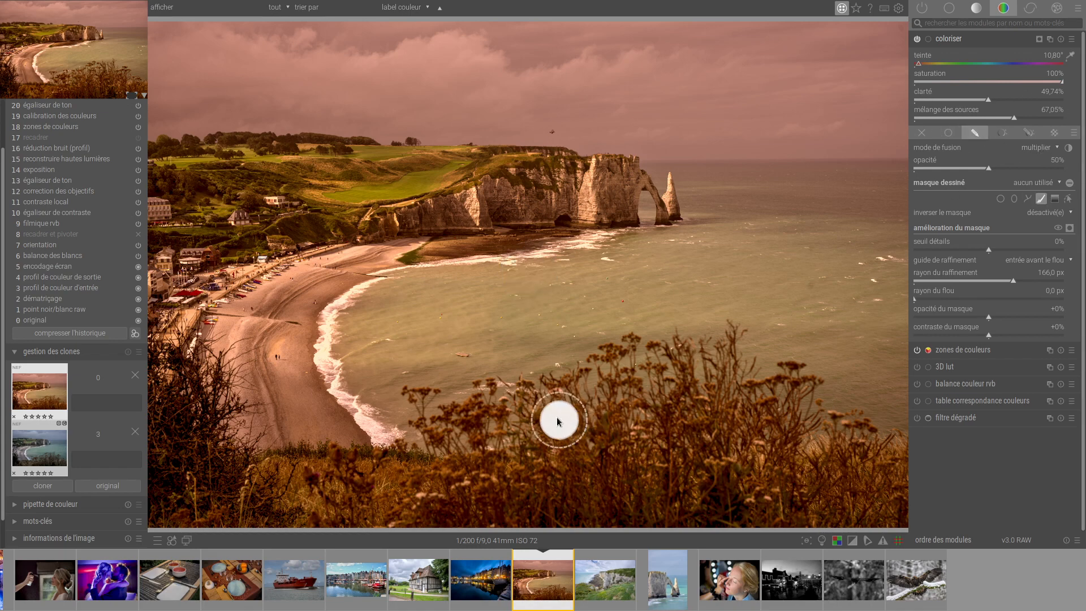
scroll(520, 463, "down", 5, "shift")
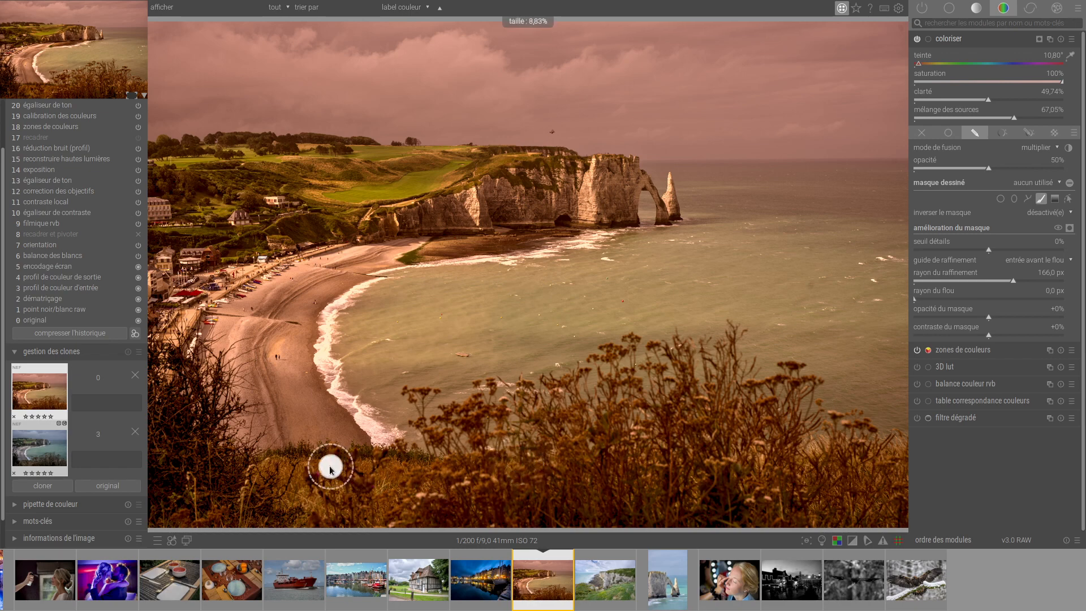
mouse_move(228, 481)
left_mouse_down()
mouse_move(514, 459)
mouse_move(565, 435)
mouse_move(501, 490)
mouse_move(655, 392)
mouse_move(764, 436)
mouse_move(875, 524)
mouse_move(901, 524)
mouse_move(788, 458)
mouse_move(885, 506)
mouse_move(540, 504)
mouse_move(827, 436)
mouse_move(689, 438)
mouse_move(644, 469)
mouse_move(809, 526)
mouse_move(290, 478)
mouse_move(217, 549)
mouse_move(209, 540)
mouse_move(343, 530)
mouse_move(213, 518)
mouse_move(200, 474)
left_mouse_up()
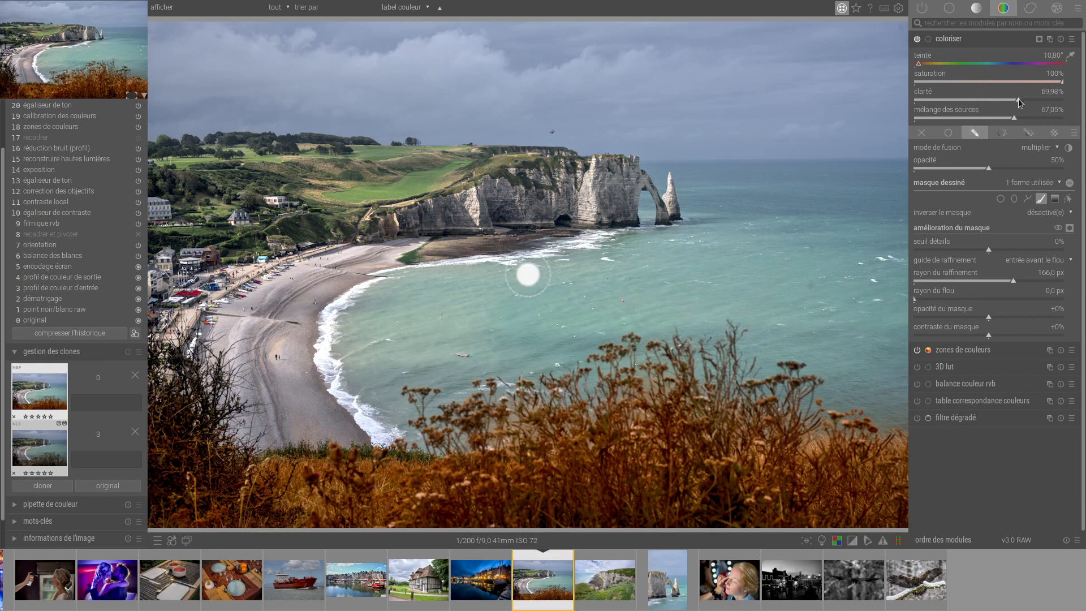
Set the warm colorize instance's lightness to 63.33 % and its source mix to 18.89 %.
left_click(1004, 103)
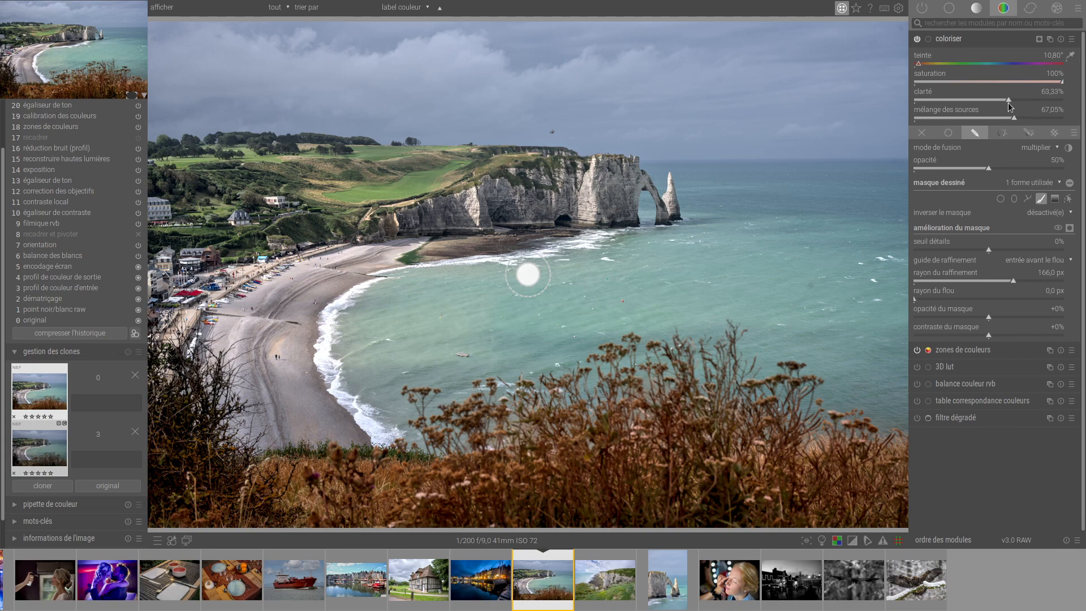
mouse_move(1003, 103)
left_mouse_down()
mouse_move(1007, 115)
mouse_move(958, 121)
mouse_move(1047, 127)
mouse_move(955, 142)
mouse_move(944, 154)
left_mouse_up()
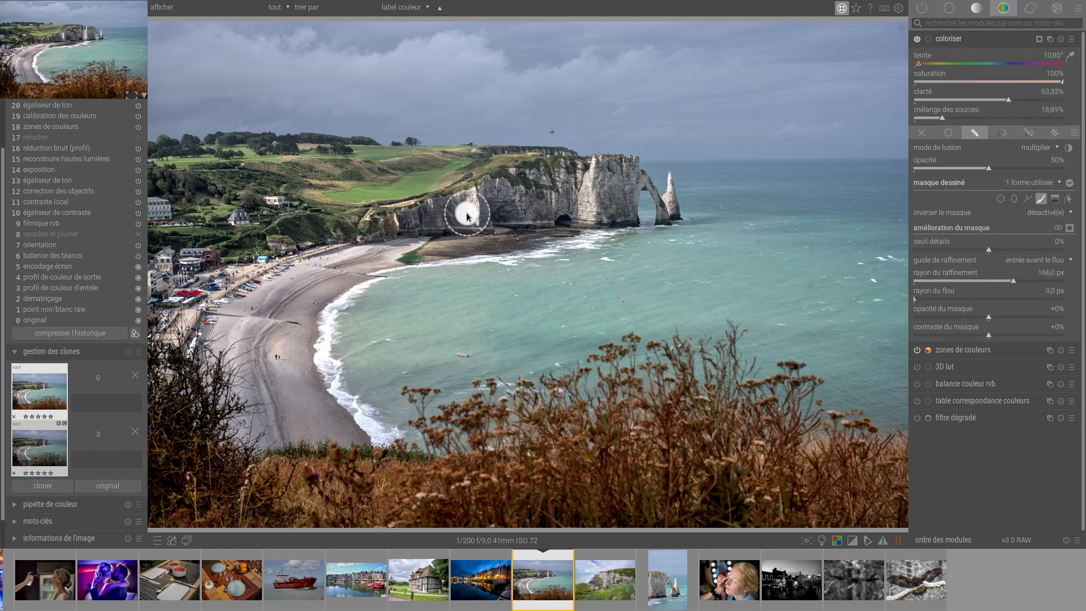
Brush the chalk cliffs, beach and seafront into the warm colorize mask and set the lightness to 54.24 %.
mouse_move(464, 210)
left_mouse_down()
mouse_move(590, 189)
mouse_move(589, 210)
mouse_move(623, 186)
mouse_move(761, 267)
mouse_move(669, 199)
left_mouse_up()
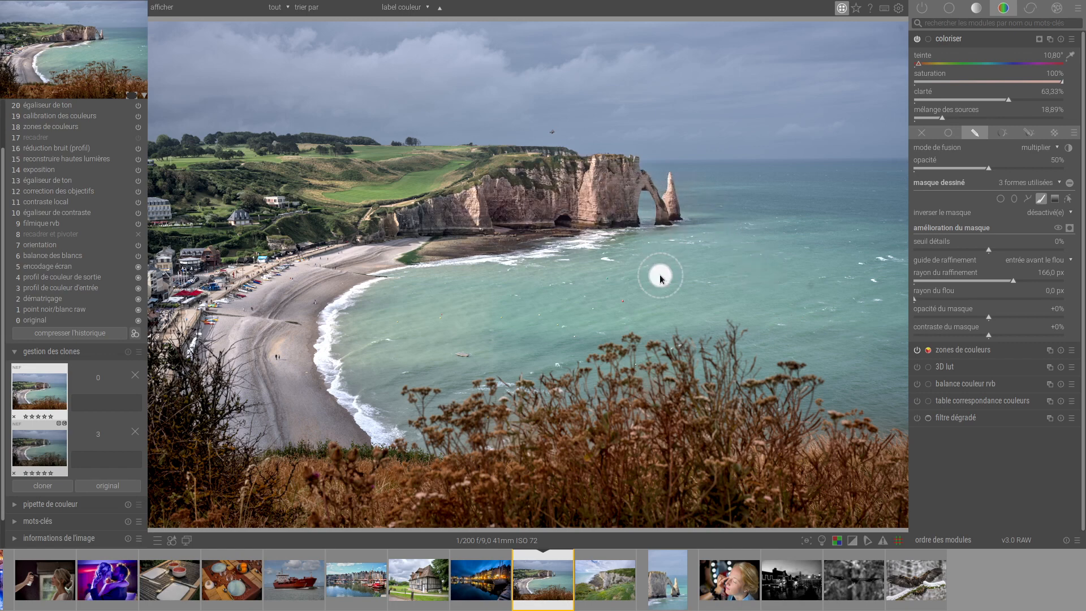
mouse_move(317, 276)
left_mouse_down()
mouse_move(252, 334)
mouse_move(257, 345)
left_mouse_up()
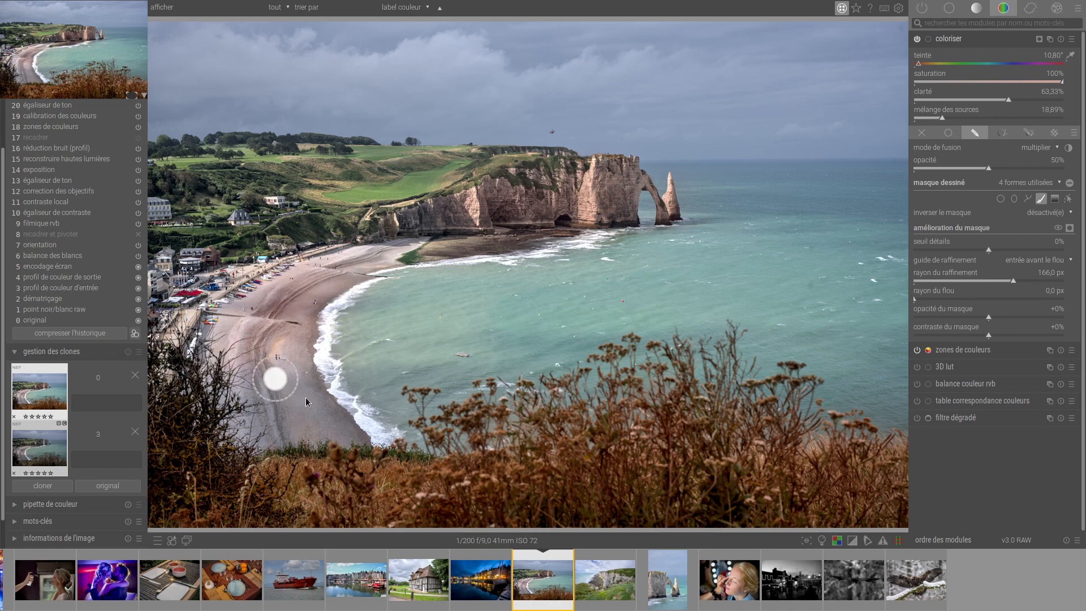
left_click_drag(233, 262, 214, 283)
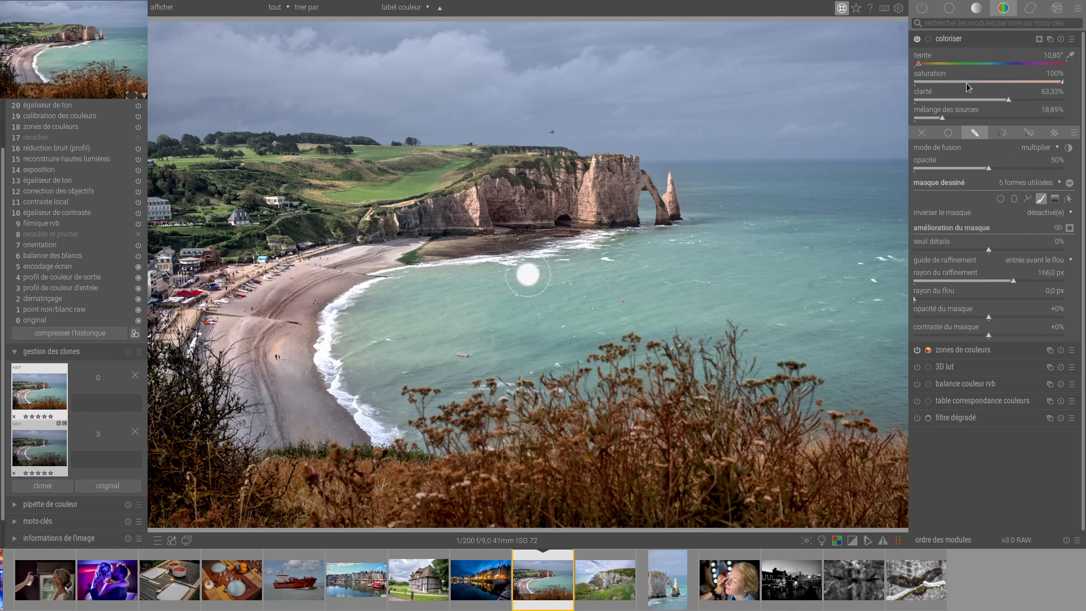
left_click_drag(917, 65, 920, 66)
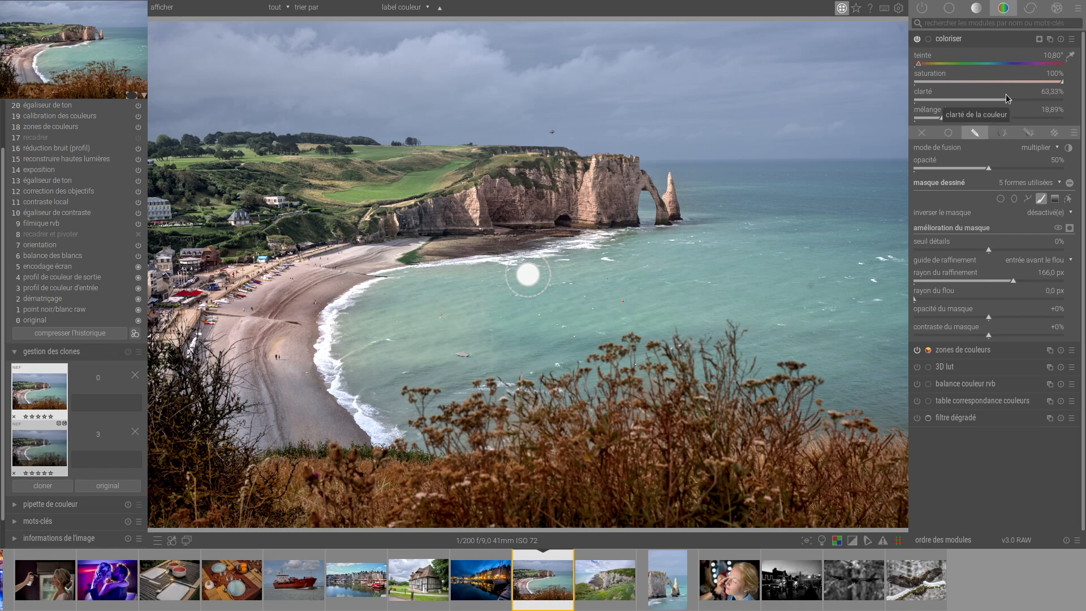
mouse_move(1008, 100)
left_mouse_down()
mouse_move(982, 103)
mouse_move(994, 101)
left_mouse_up()
Add a new instance of the colorize module and apply the Pelouse-verte preset to it.
left_click(1049, 43)
left_click(1044, 47)
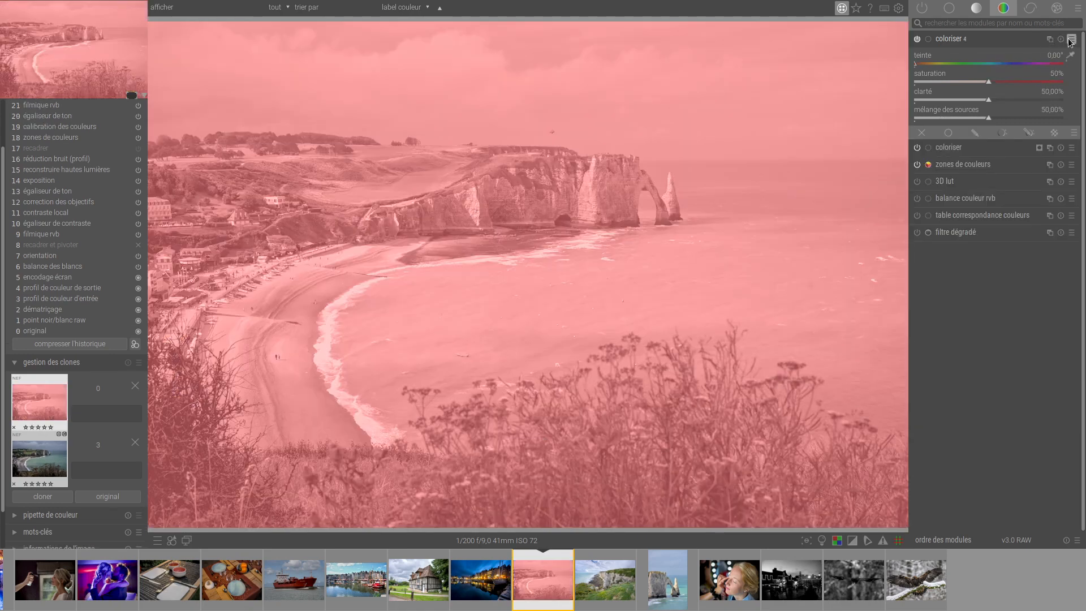
left_click(1071, 39)
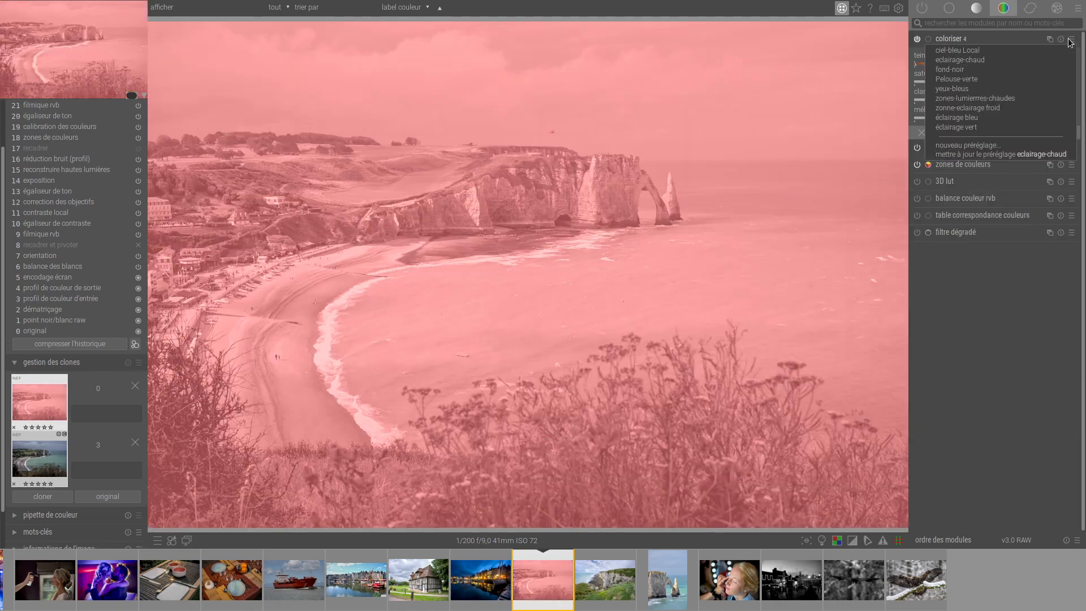
left_click(1021, 83)
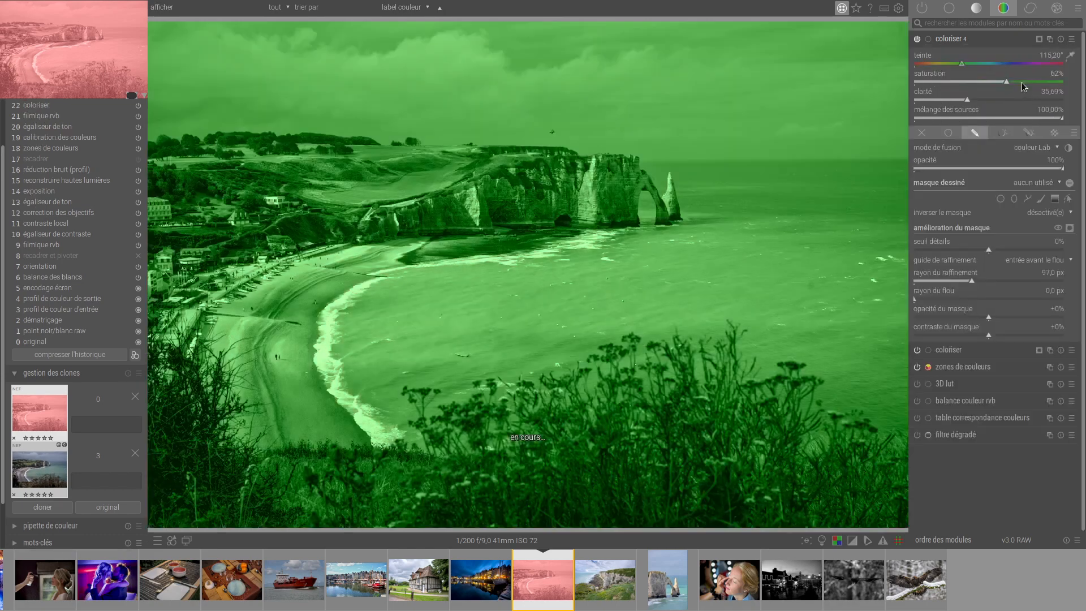
Brush a mask over the clifftop grass for the green colorize instance with a 6.71 % brush, and set the opacity to 38 %.
left_click(1040, 199)
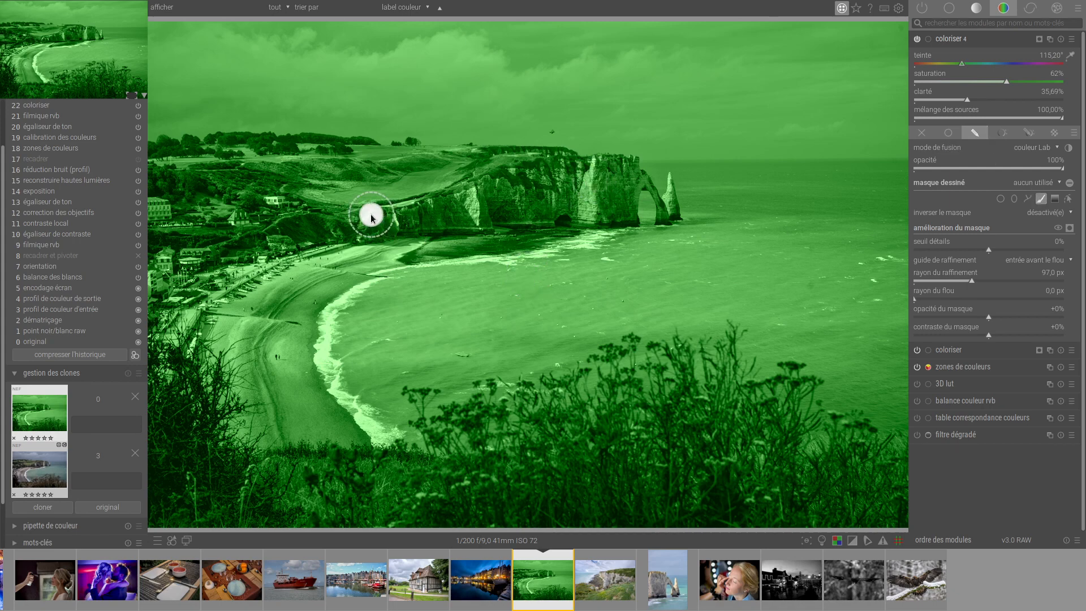
scroll(371, 216, "down", 3)
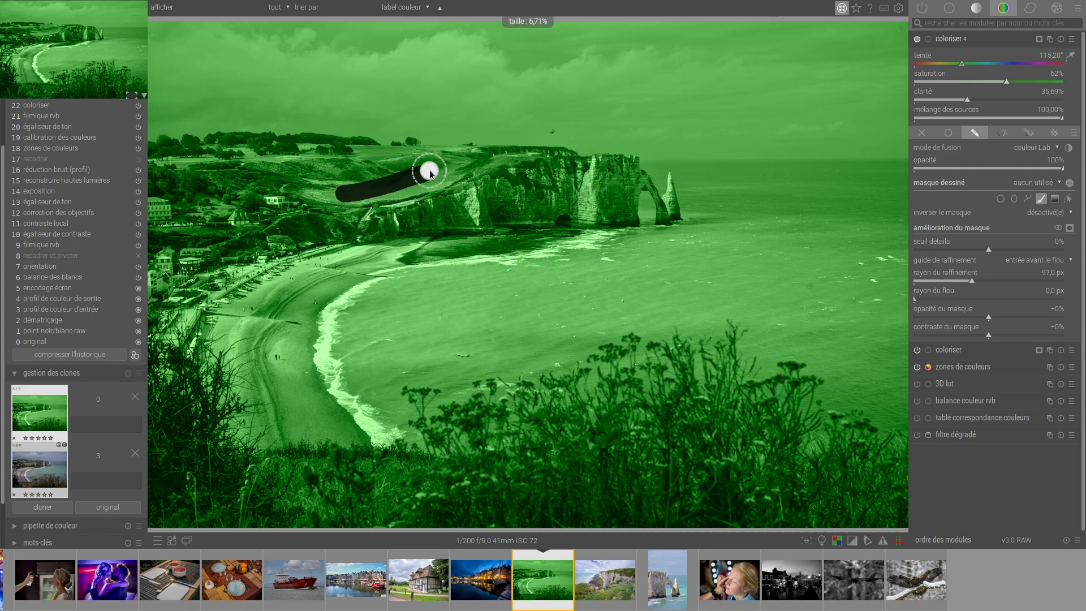
left_click_drag(429, 170, 512, 154)
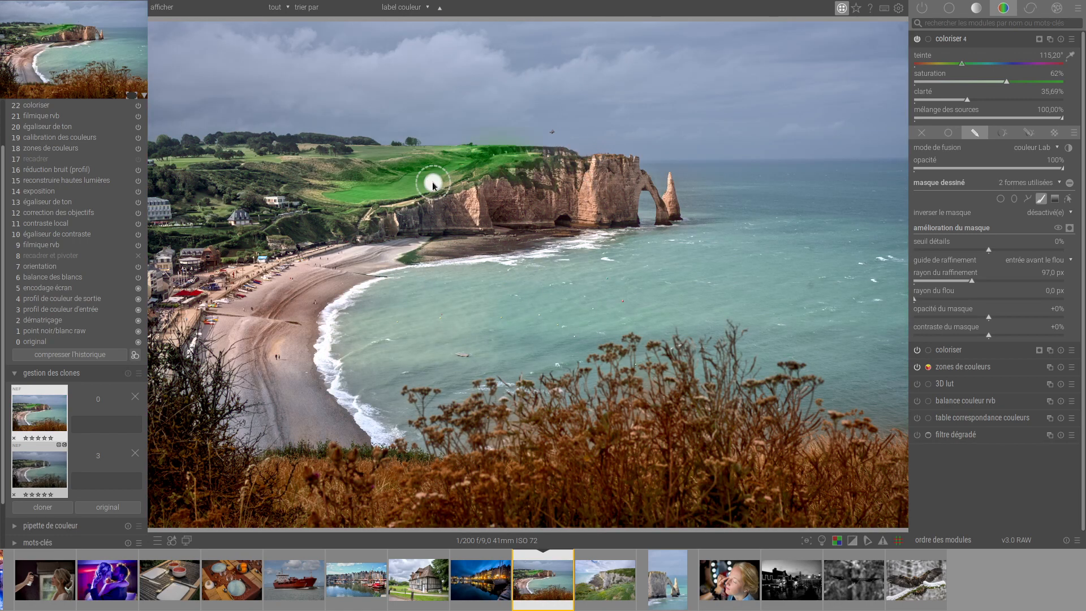
left_click_drag(321, 167, 286, 168)
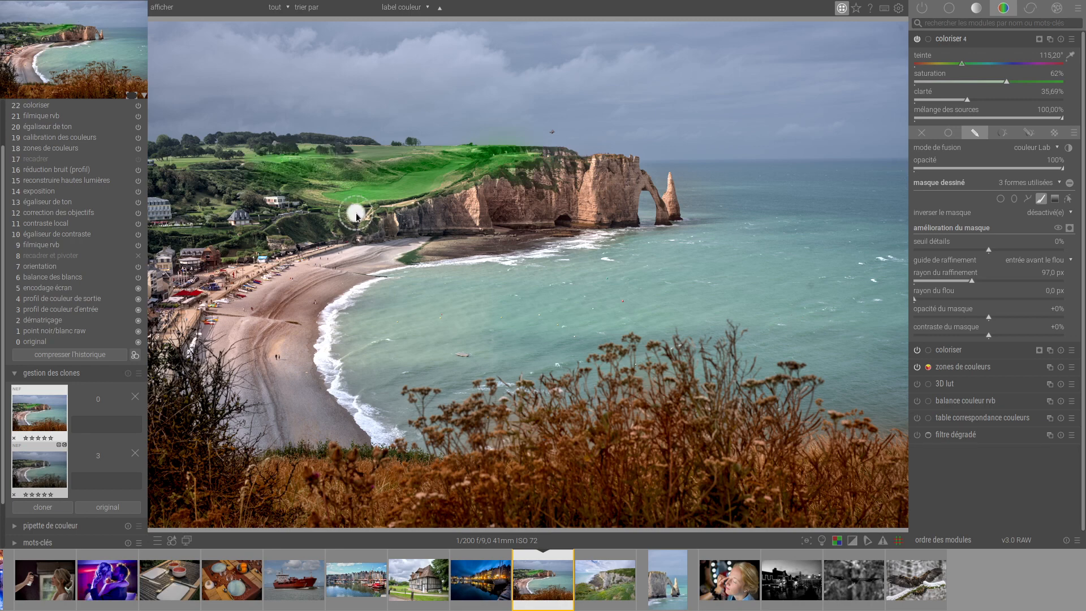
left_click_drag(291, 187, 415, 160)
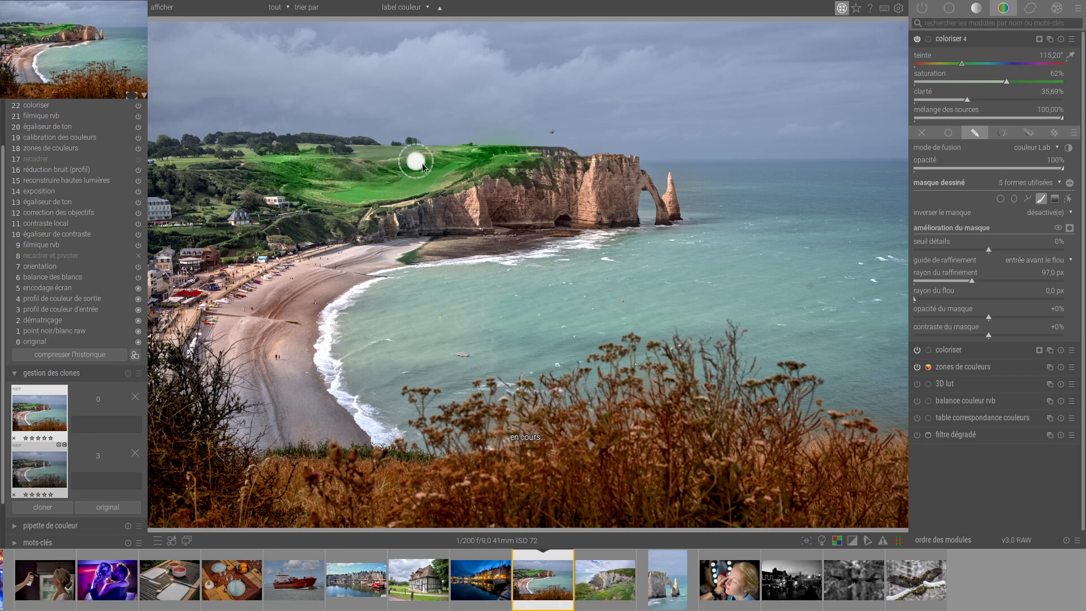
left_click_drag(491, 170, 450, 179)
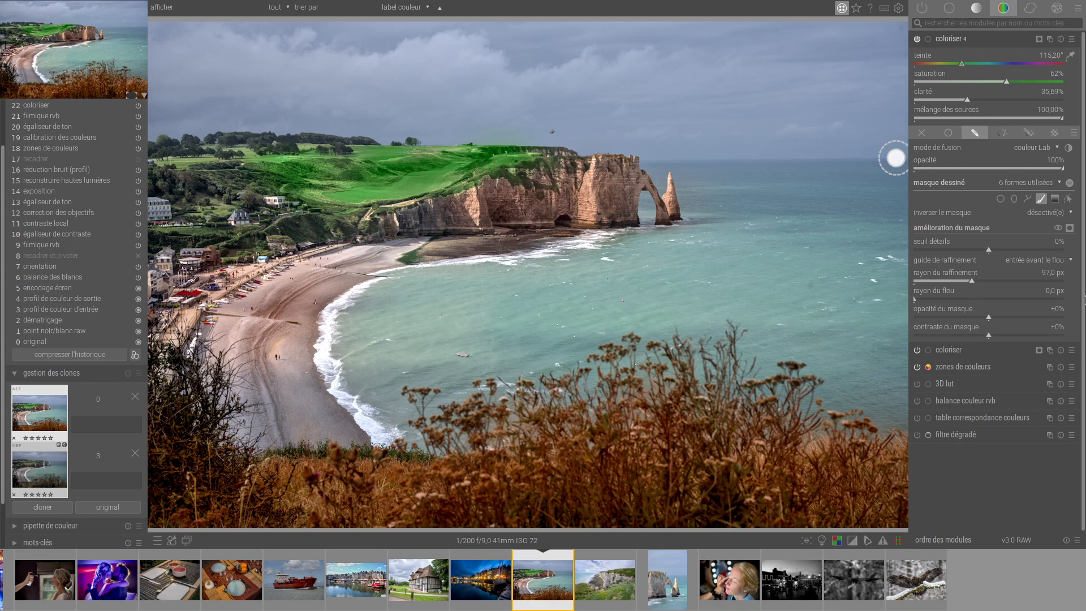
left_click(995, 170)
left_click_drag(995, 170, 969, 170)
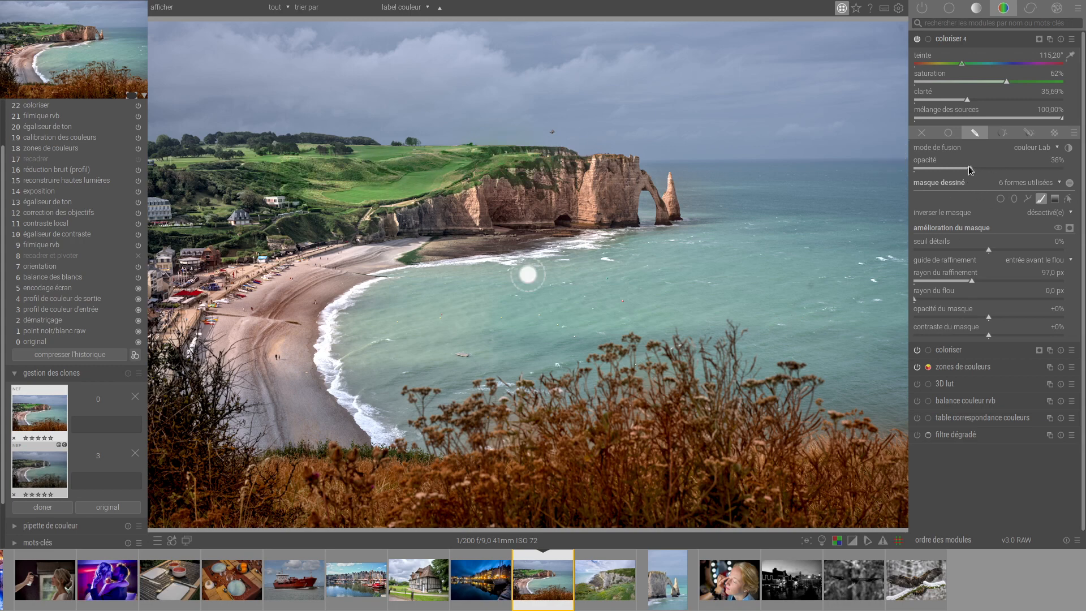
Compare the photo with and without the green and the warm colorize instances, leaving both enabled.
left_click(918, 40)
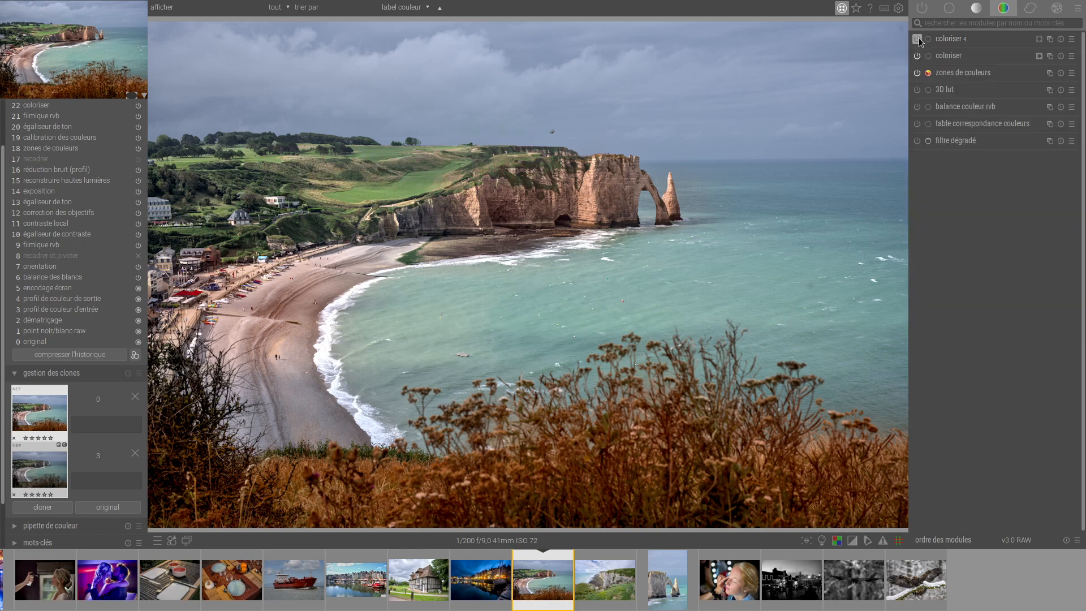
left_click(916, 40)
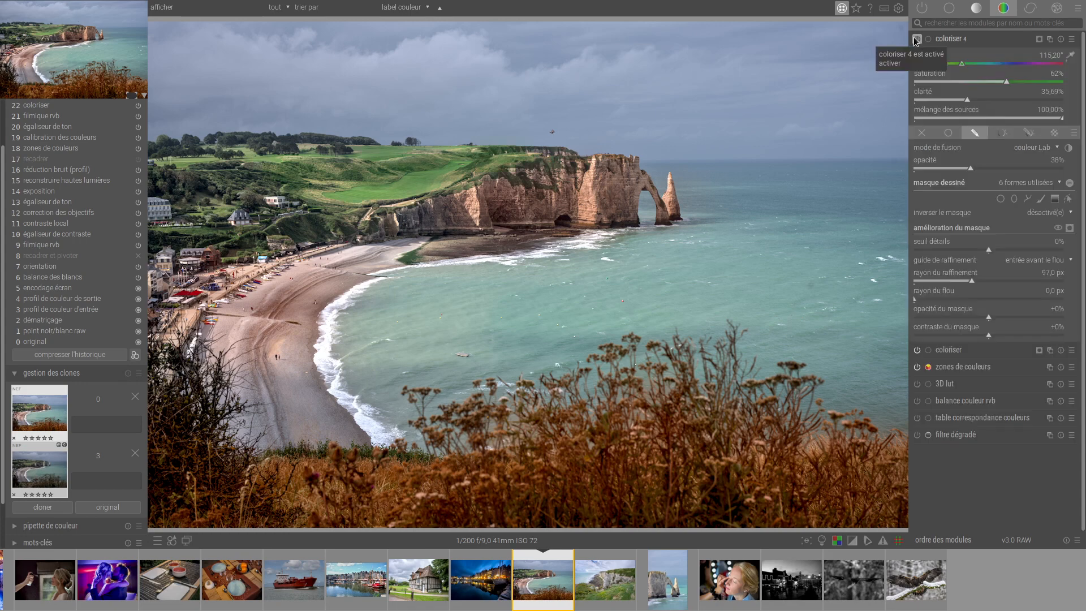
left_click(952, 39)
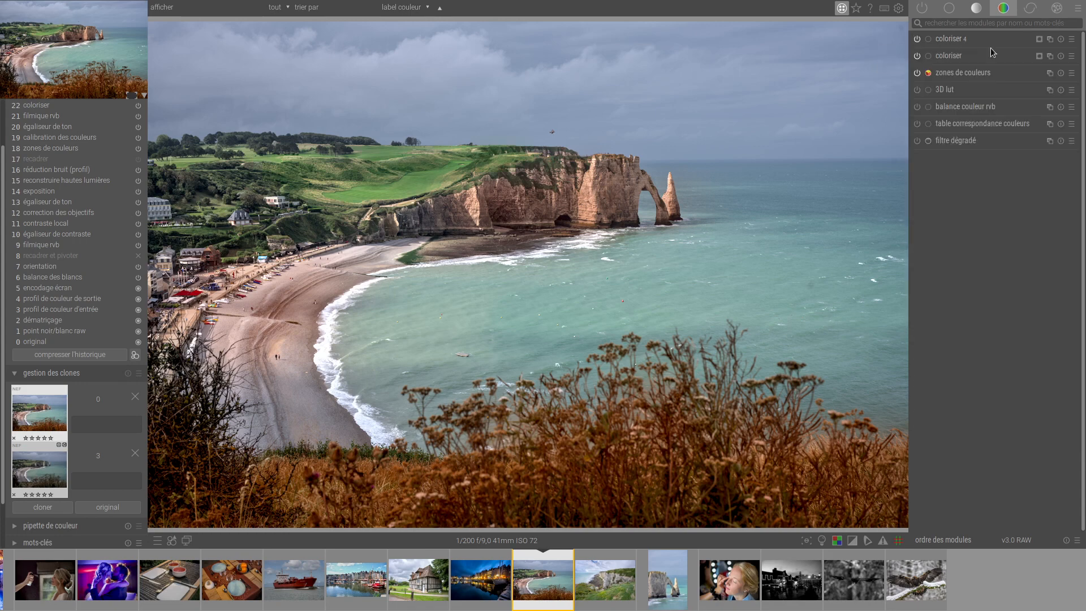
left_click(917, 56)
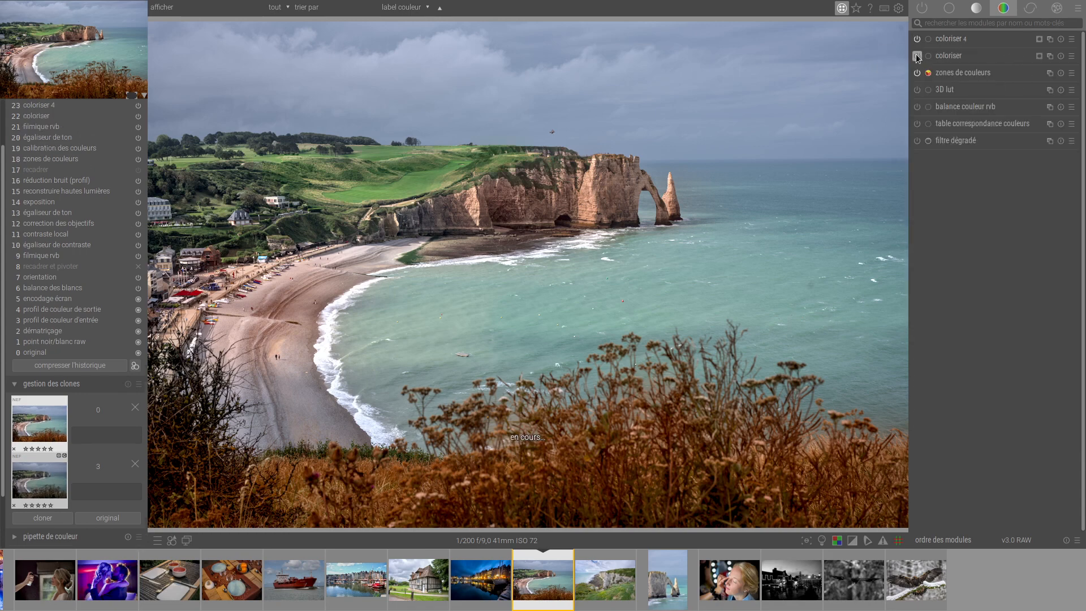
left_click(917, 57)
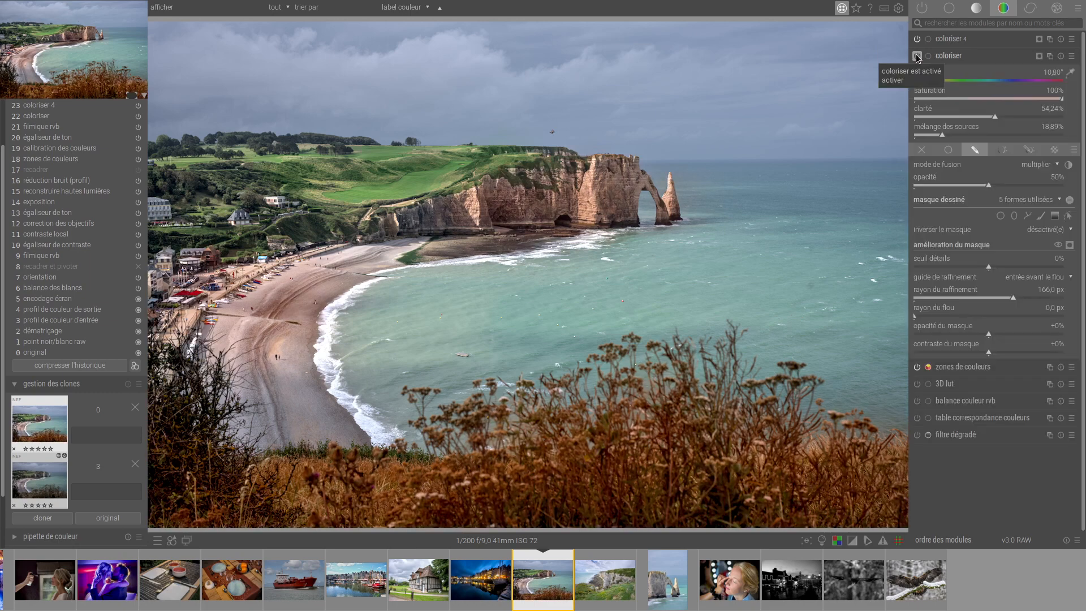
Add a third colorize instance and apply the zonne-eclairage froid preset to it.
left_click(956, 39)
left_click(1050, 40)
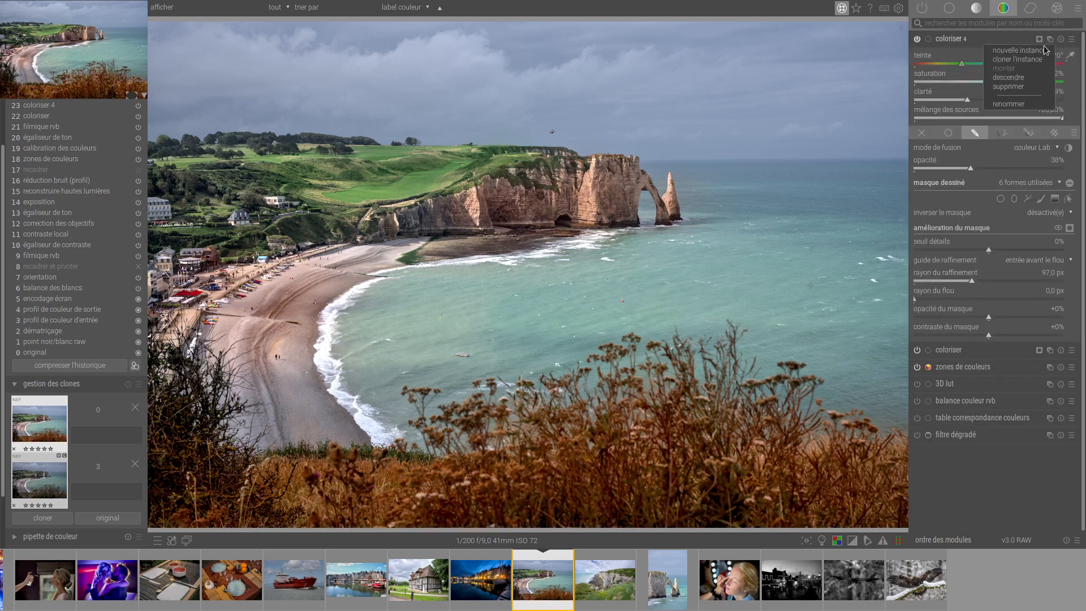
left_click(1045, 50)
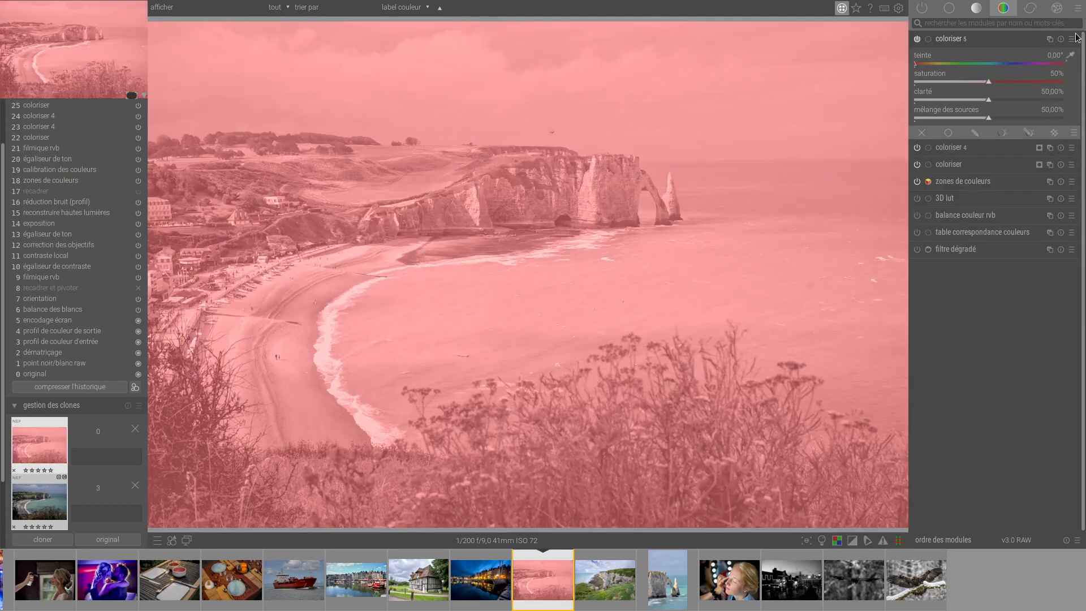
left_click(1072, 38)
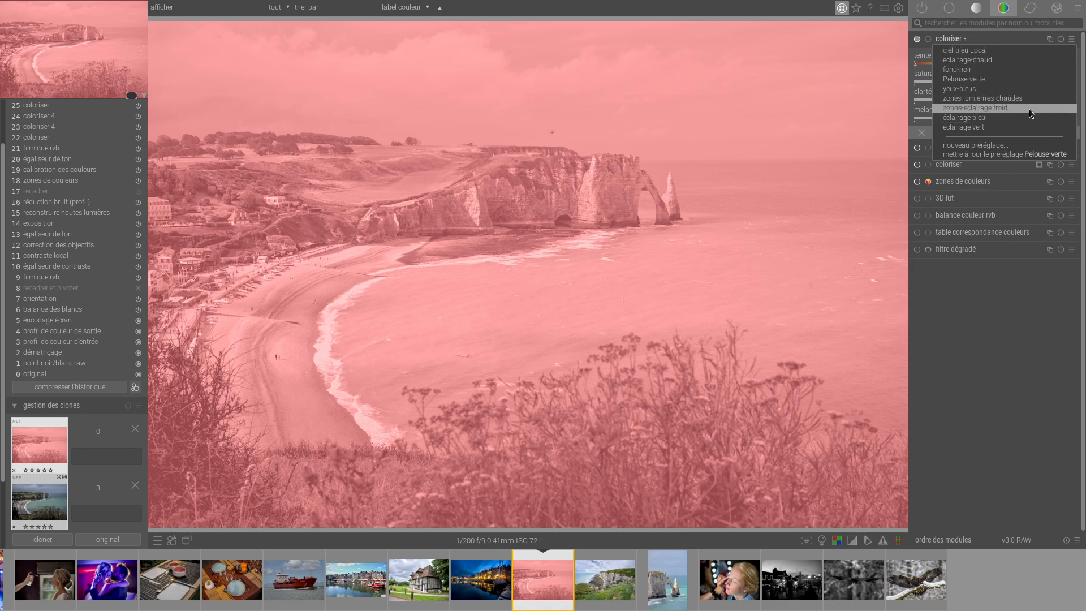
left_click(1030, 108)
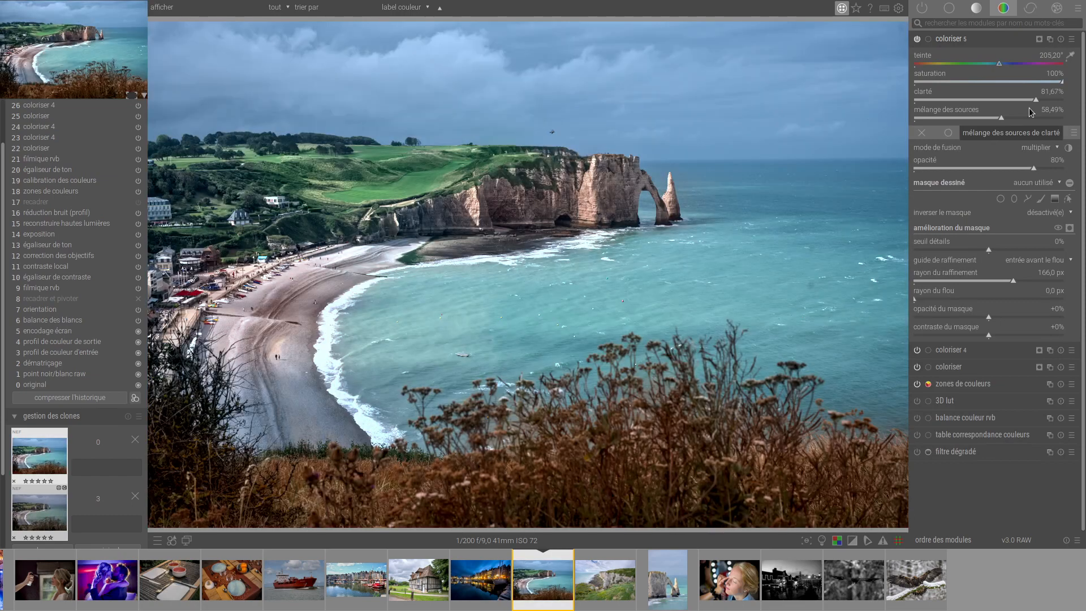
Brush a mask over the sea for the cold colorize instance with a 15.03 % brush, set the opacity to 70 %, and collapse the module.
left_click(1041, 198)
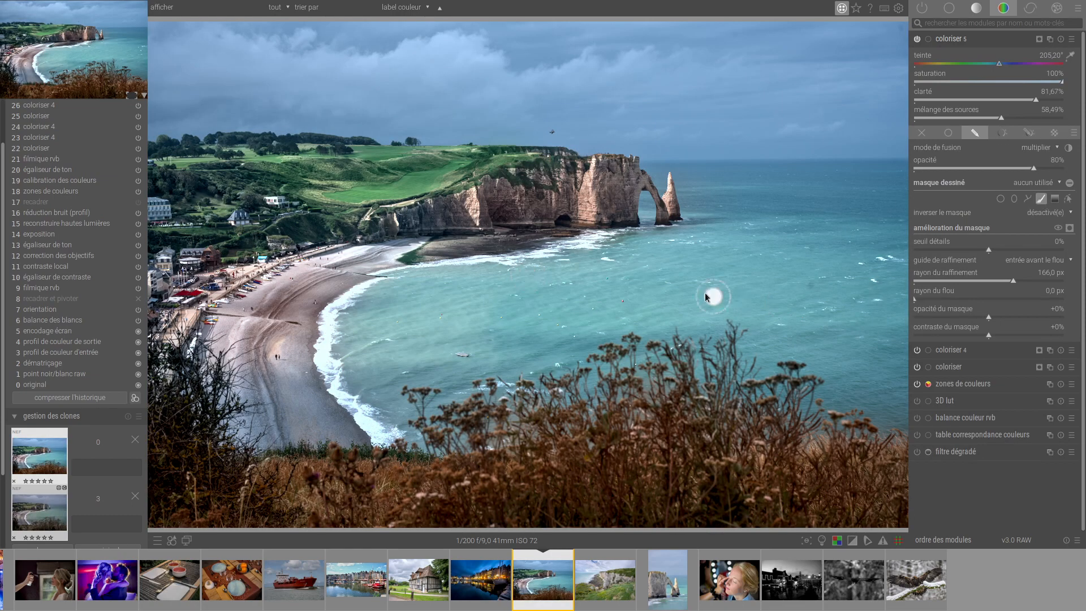
scroll(700, 293, "down", 1, "shift")
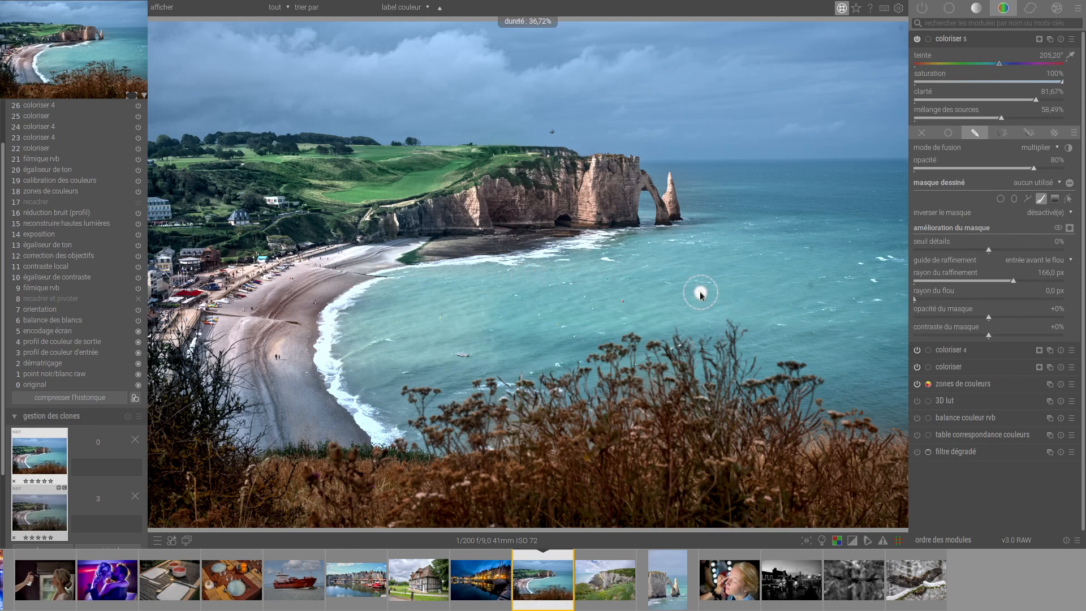
scroll(700, 294, "down", 2)
scroll(700, 292, "up", 10)
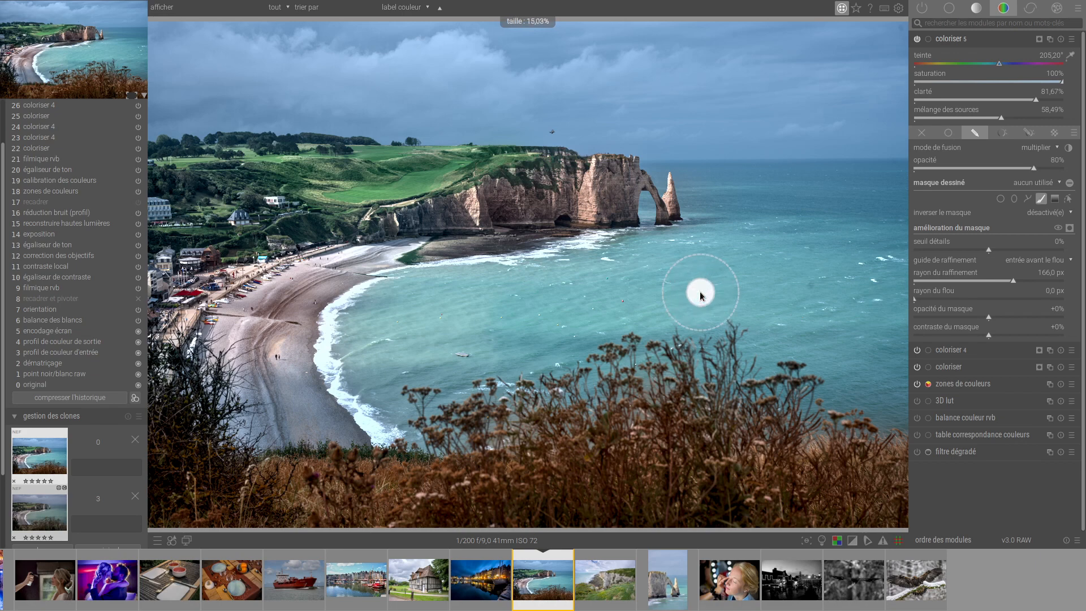
mouse_move(379, 317)
left_mouse_down()
mouse_move(912, 279)
mouse_move(691, 279)
mouse_move(463, 299)
mouse_move(539, 271)
mouse_move(888, 252)
mouse_move(860, 277)
mouse_move(480, 325)
mouse_move(433, 344)
mouse_move(924, 296)
mouse_move(771, 316)
mouse_move(673, 280)
mouse_move(756, 259)
mouse_move(846, 276)
left_mouse_up()
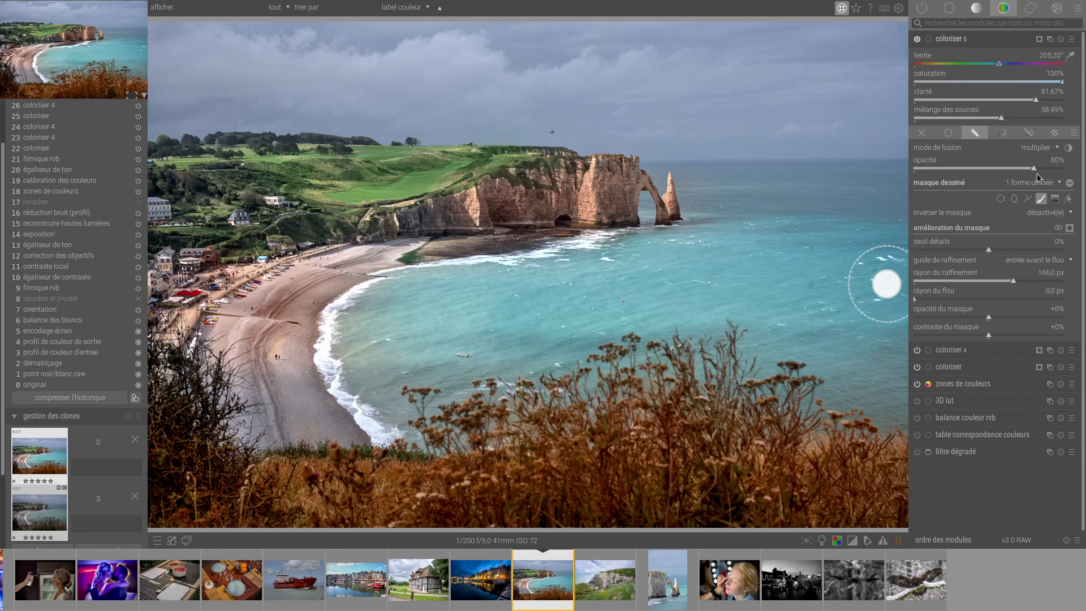
mouse_move(1032, 168)
left_mouse_down()
mouse_move(1005, 169)
mouse_move(1018, 165)
left_mouse_up()
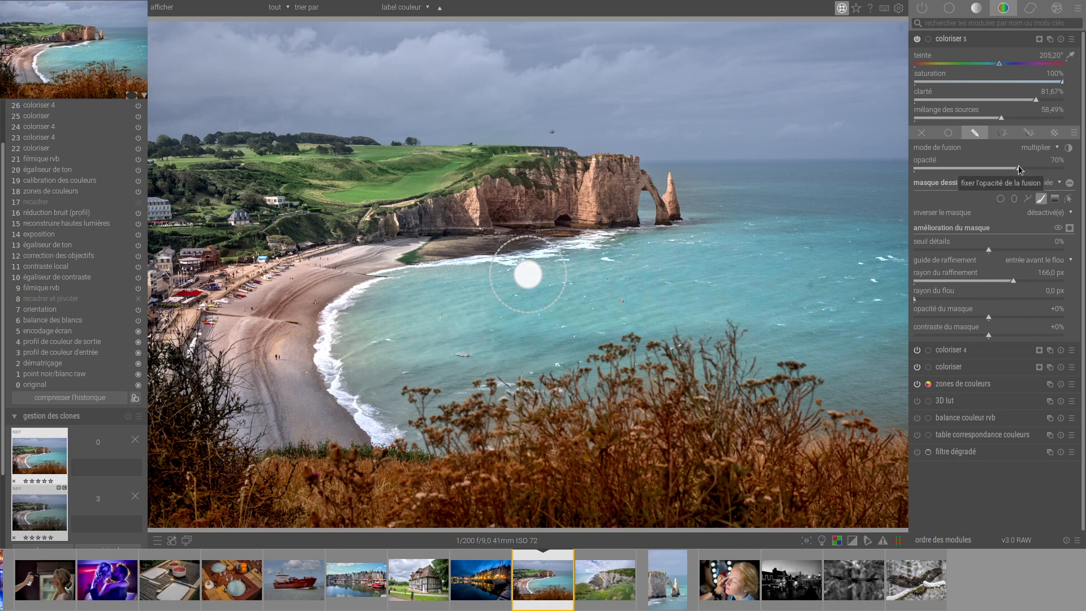
left_click(959, 38)
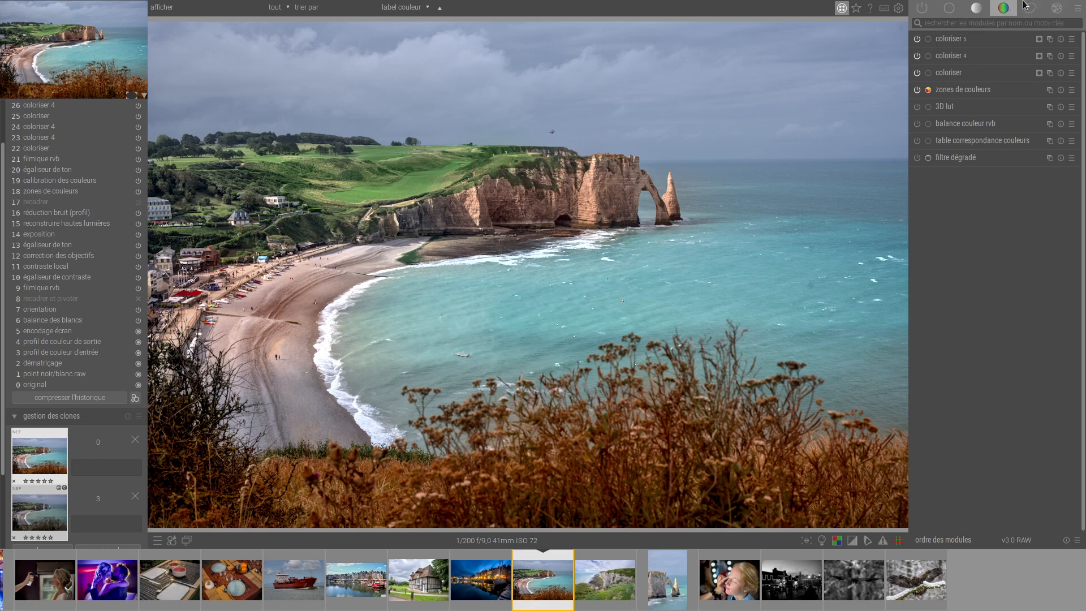
Expand the 3D lut module in the effects group, and return to the lighttable at the start of the collection.
left_click(1057, 8)
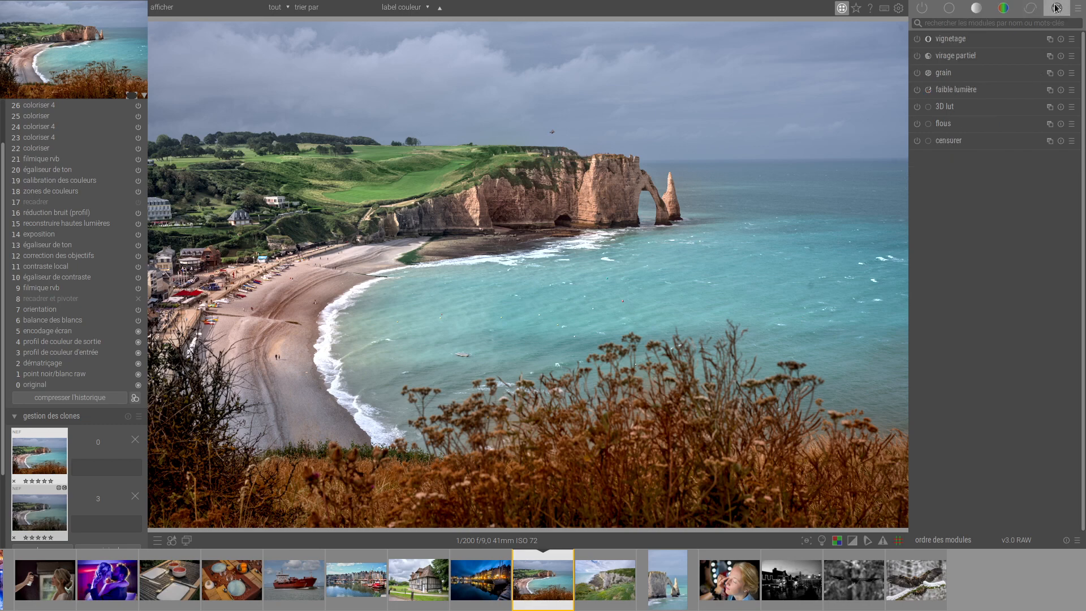
left_click(967, 107)
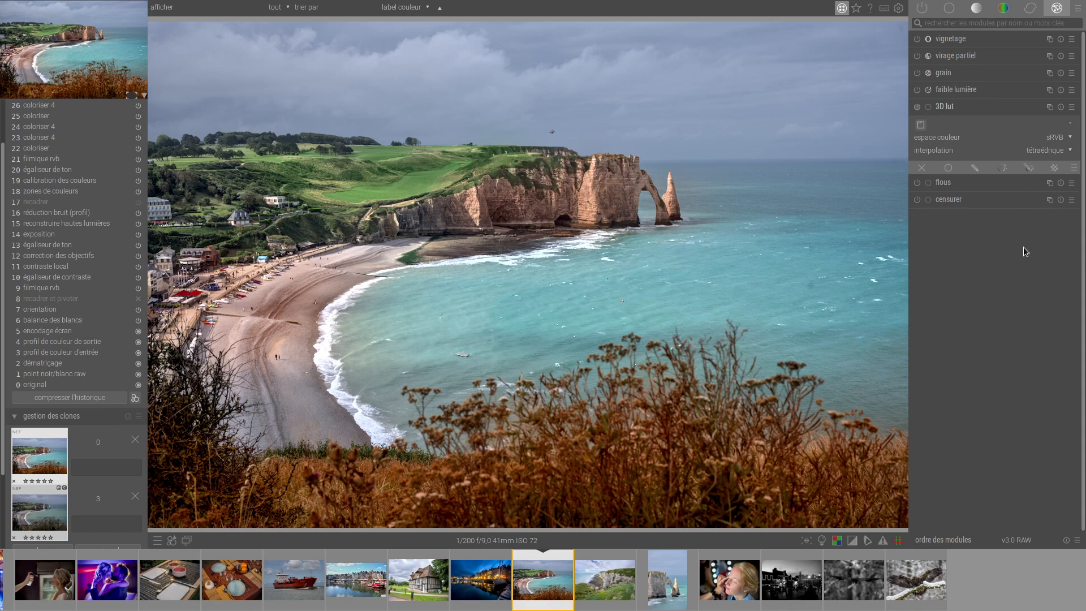
key("l")
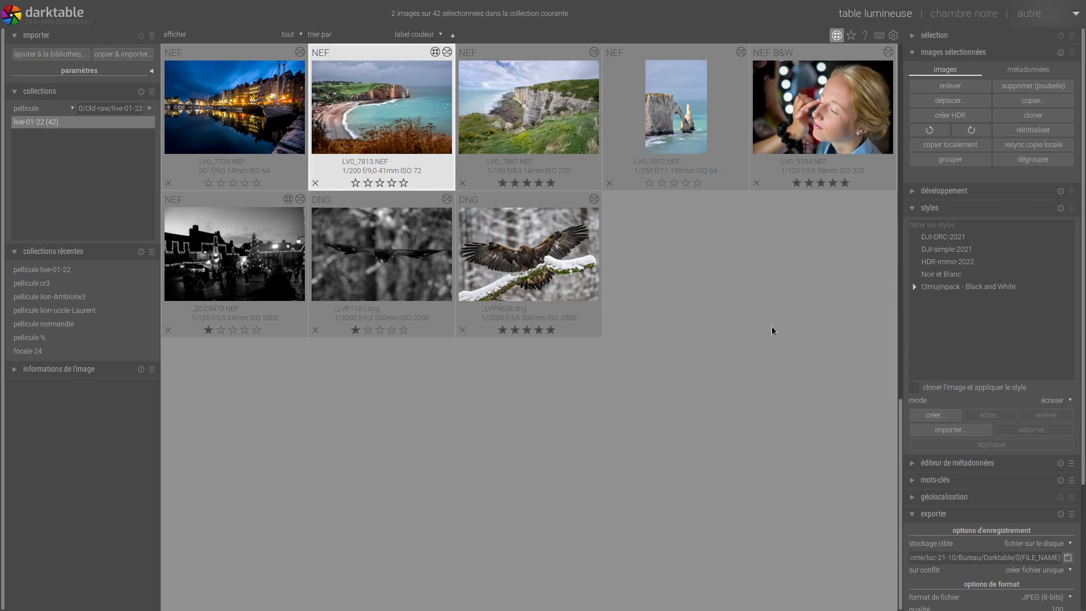
scroll(773, 331, "up", 6)
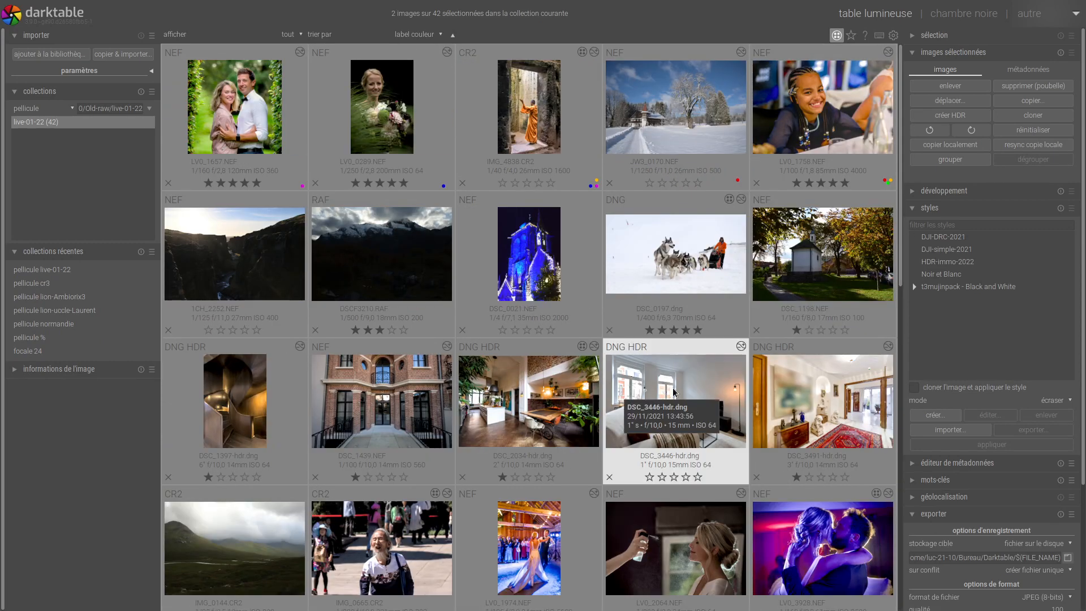
Switch to Chrome, replace the Facebook tab with a new one, and browse the LUT packs on the bookmarked Free LUTs – ON1 page.
key("ctrl+alt+Up")
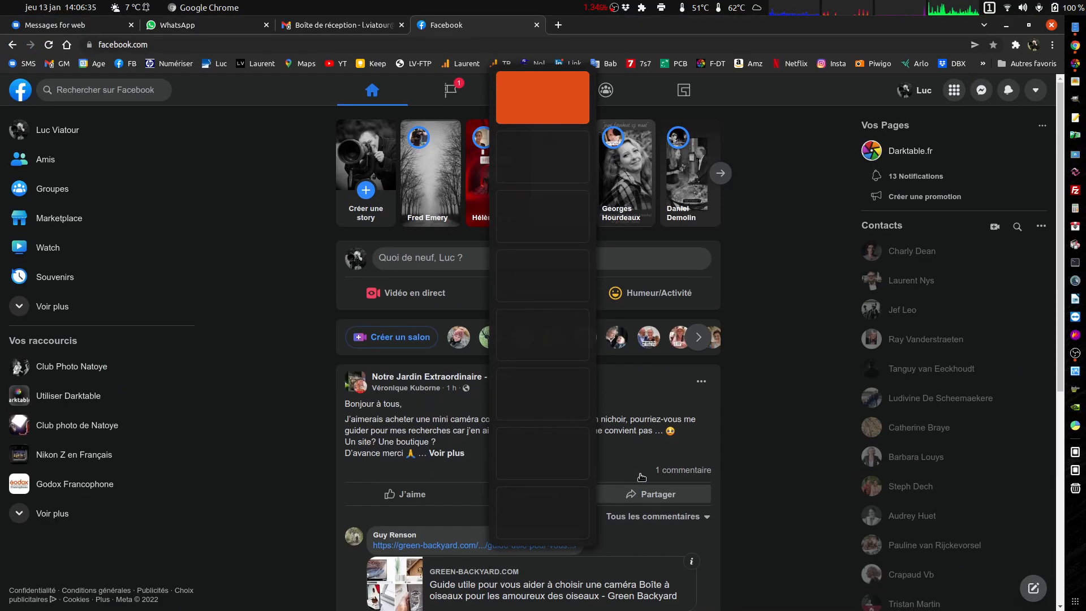
left_click(535, 26)
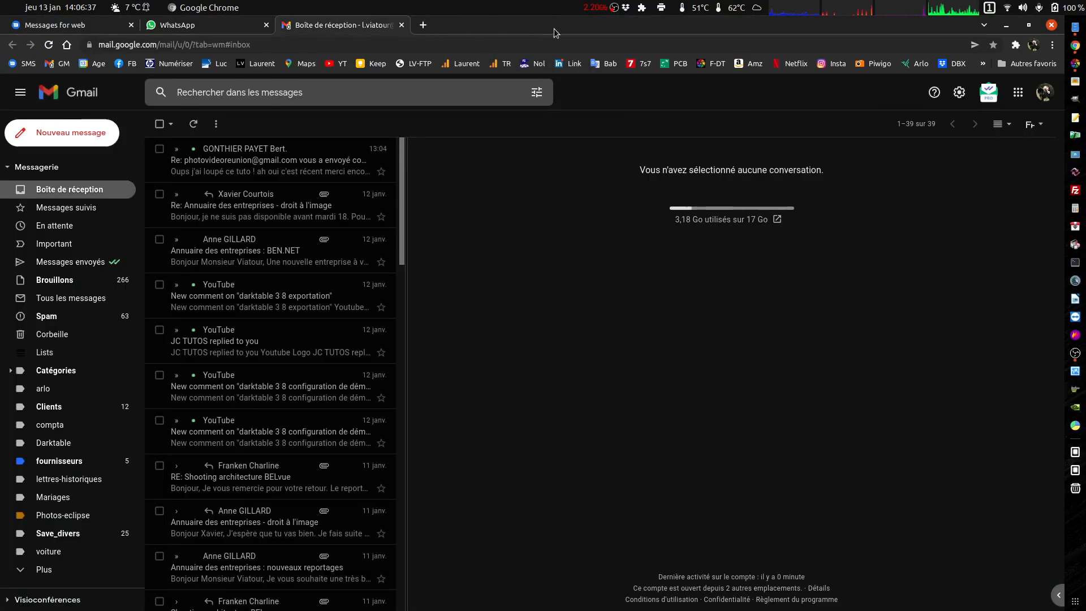
left_click(424, 25)
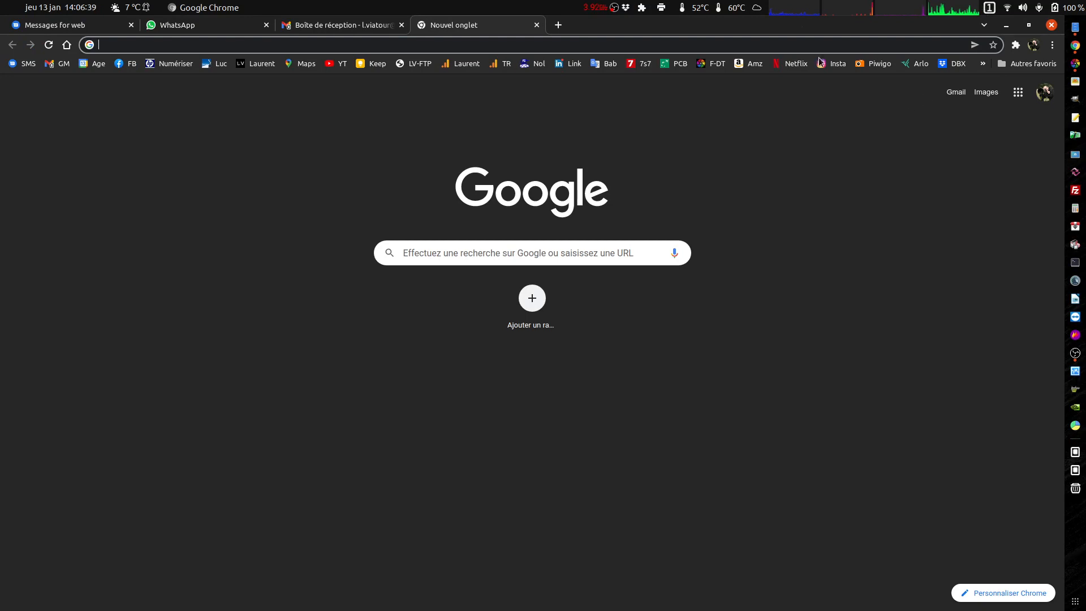
left_click(1030, 64)
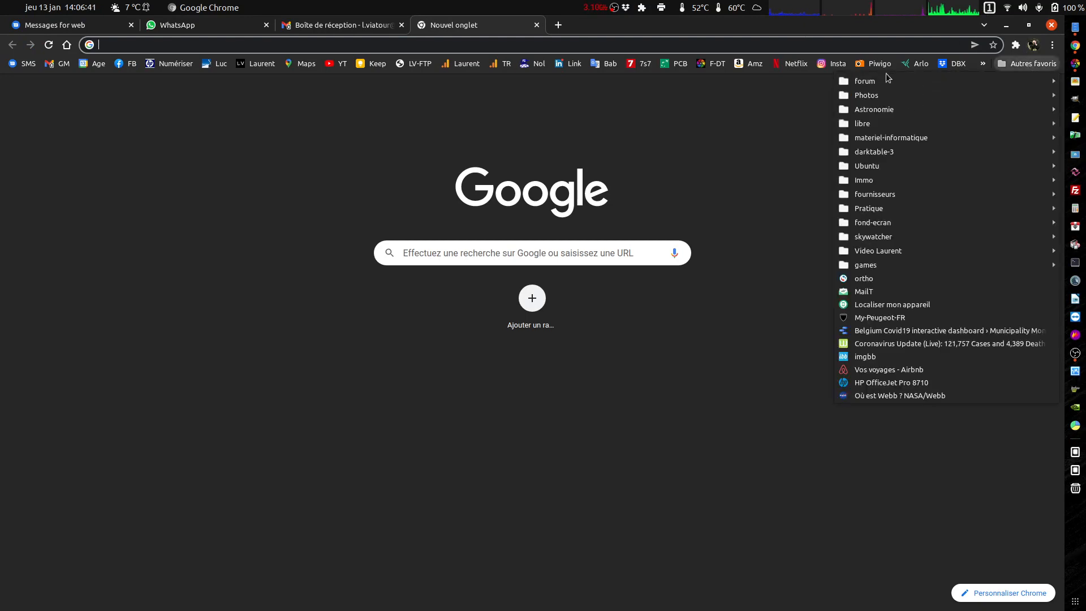
mouse_move(882, 152)
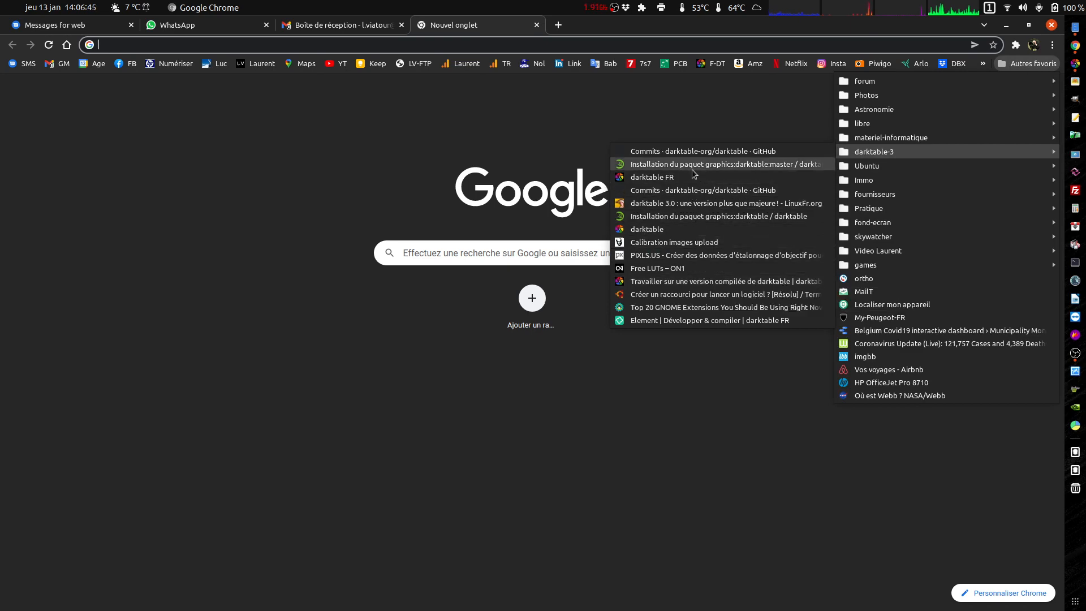
left_click(683, 269)
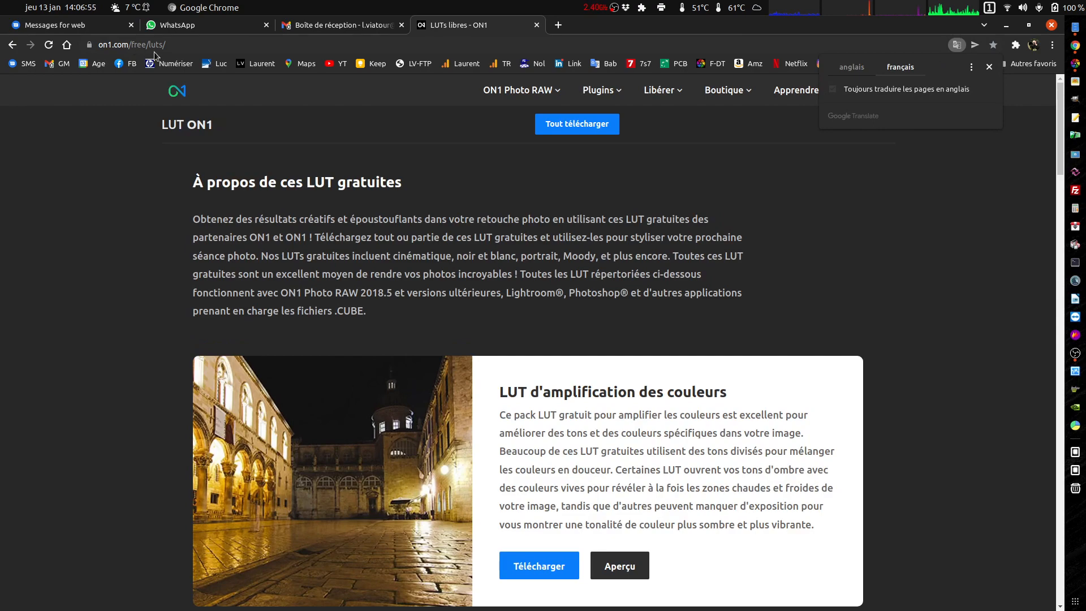
scroll(1012, 334, "down", 3)
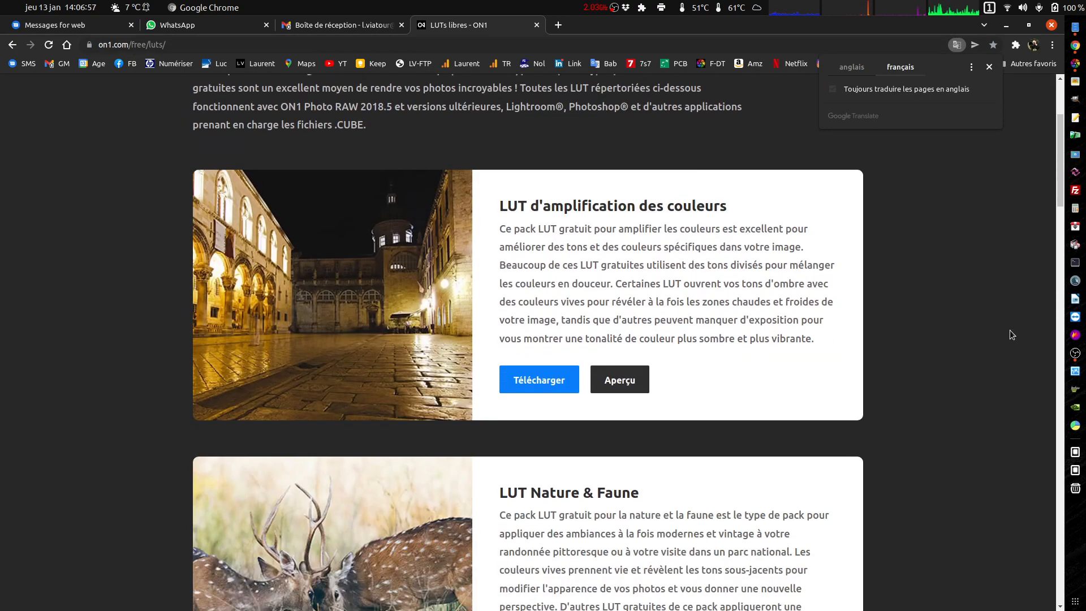
scroll(1012, 334, "down", 5)
scroll(1011, 334, "up", 6)
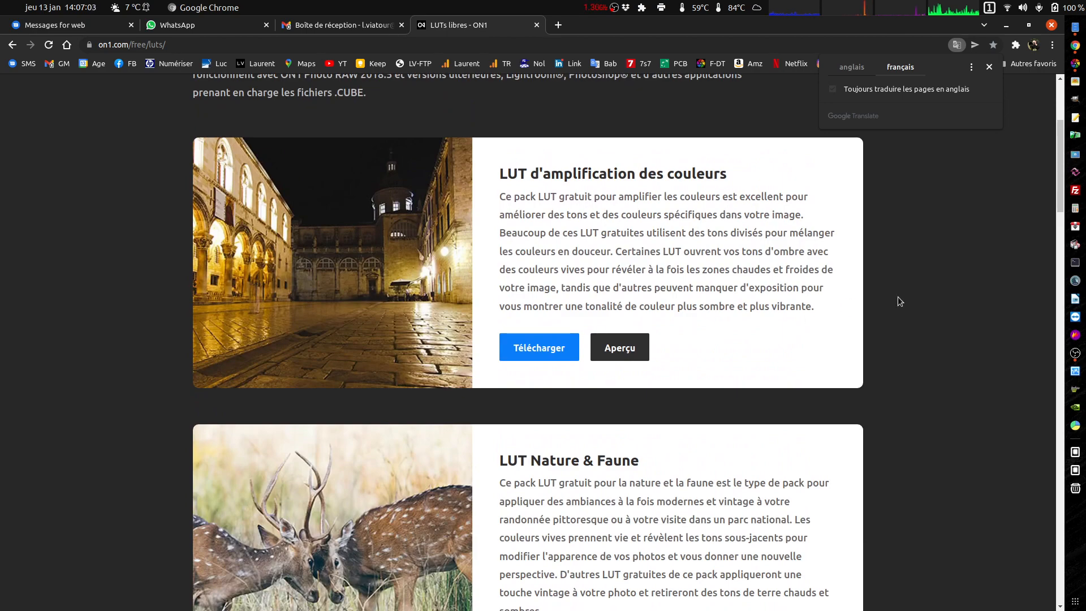
Switch back to darktable and choose 3Dlut as the 3D LUT root folder in the processing preferences.
key("ctrl+alt+Down")
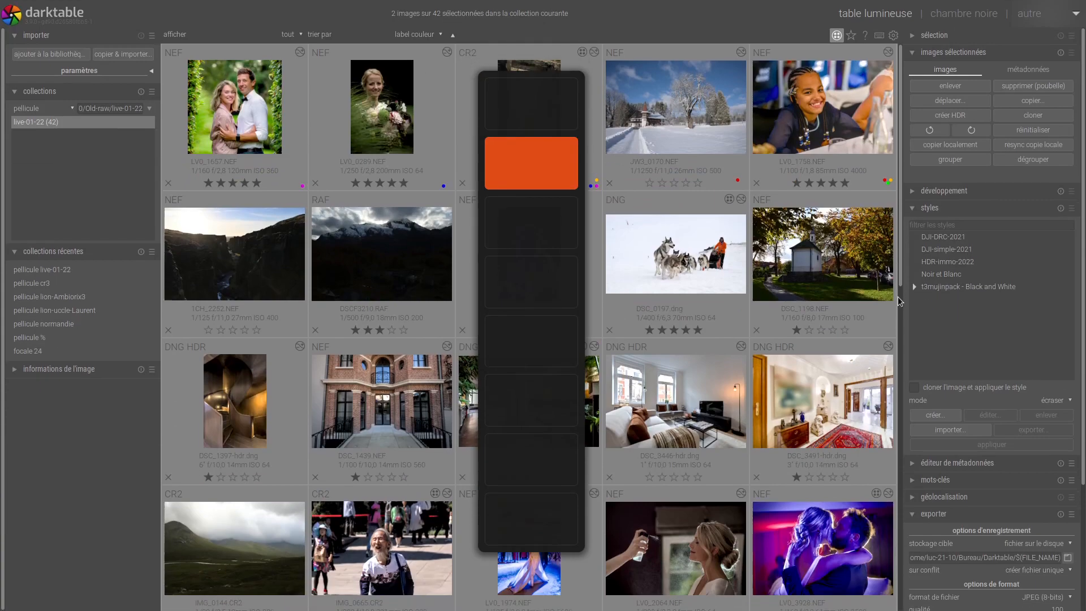
left_click(893, 35)
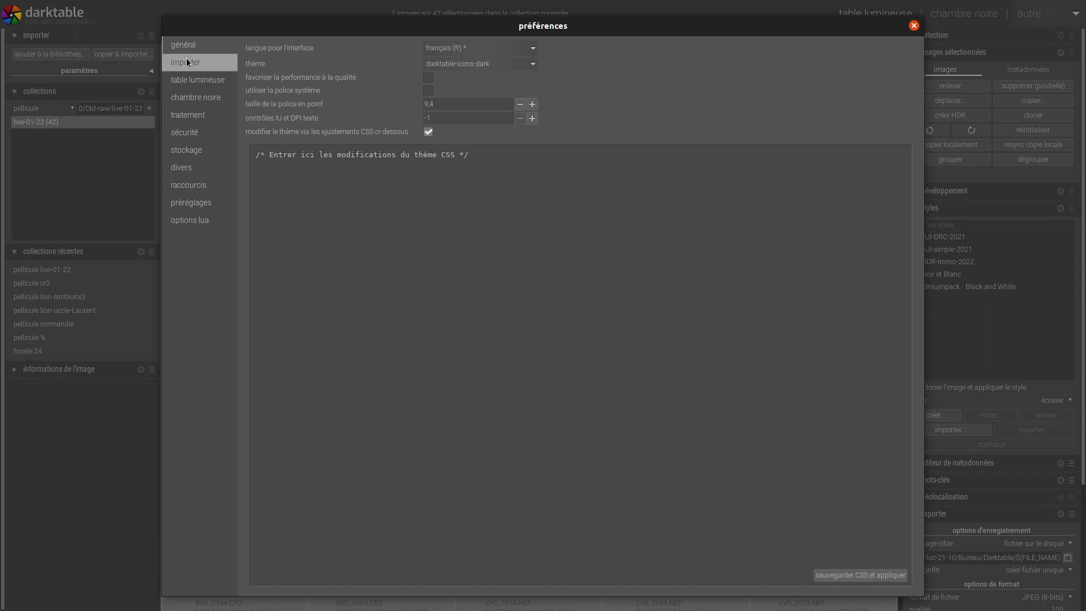
left_click(202, 117)
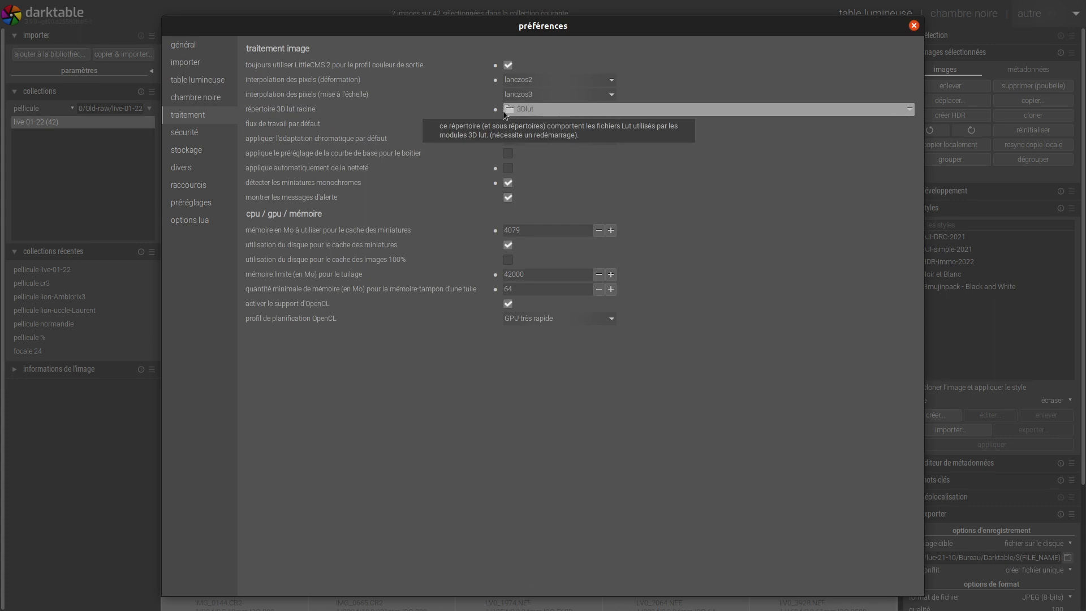
left_click(564, 109)
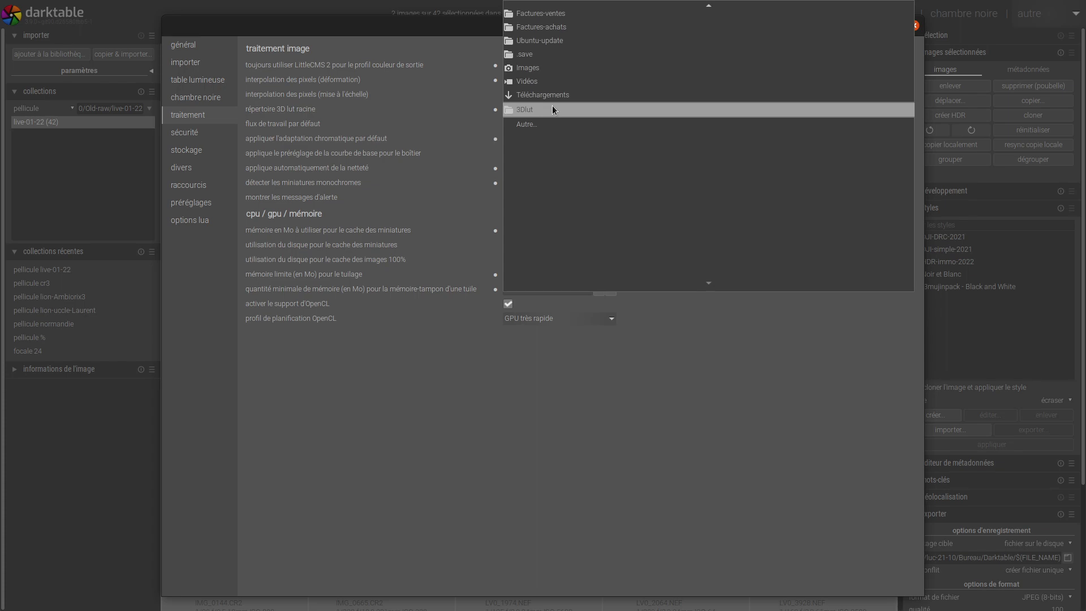
left_click(552, 108)
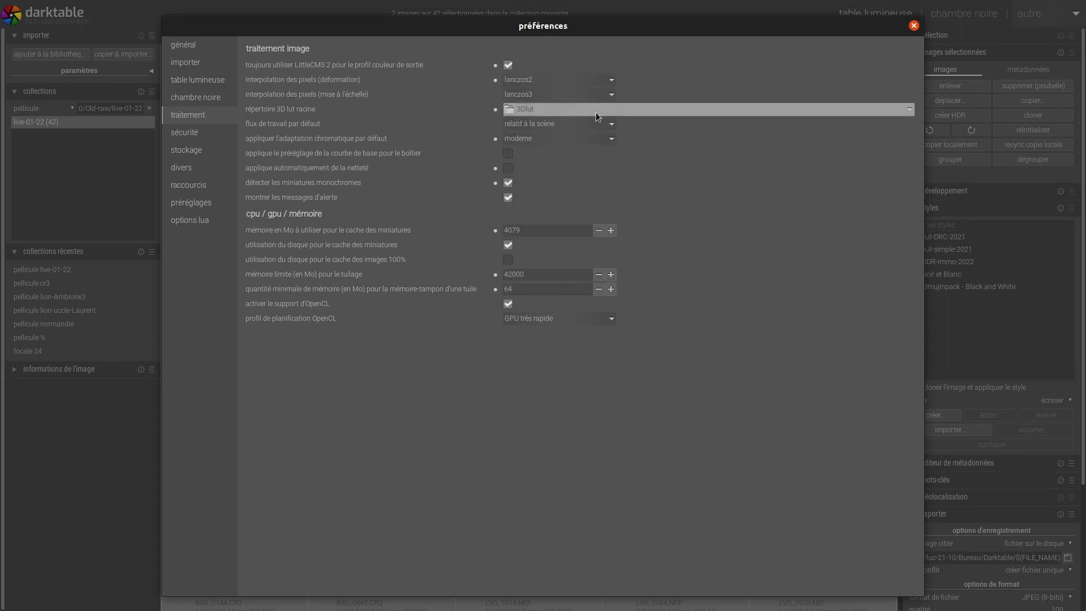
left_click(914, 26)
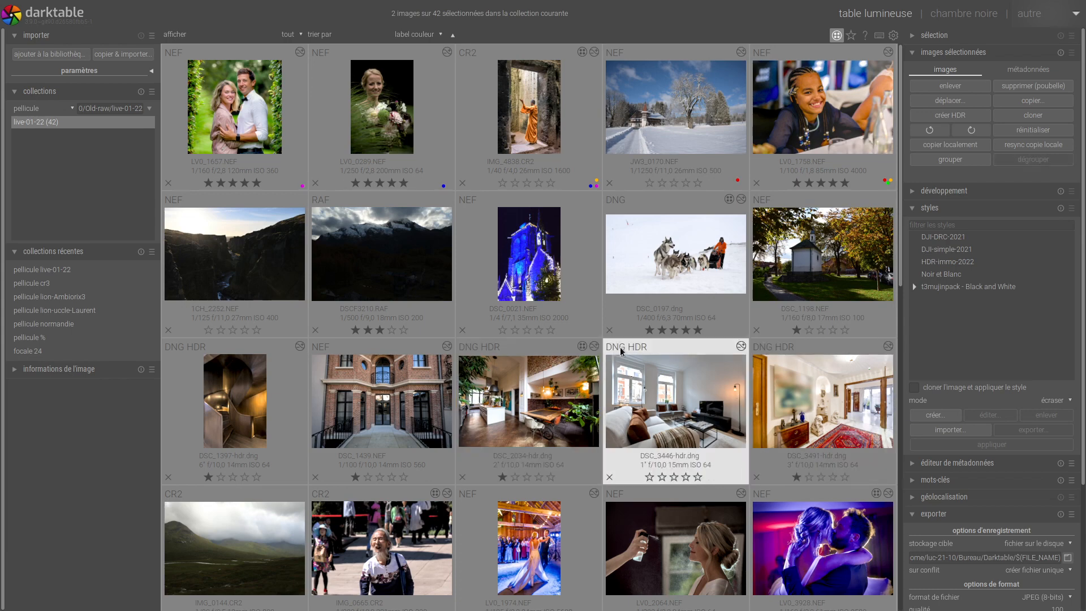
Open the snowy chalet photo in the darkroom and load Landscape9.cube into the 3D lut module.
left_click(659, 108)
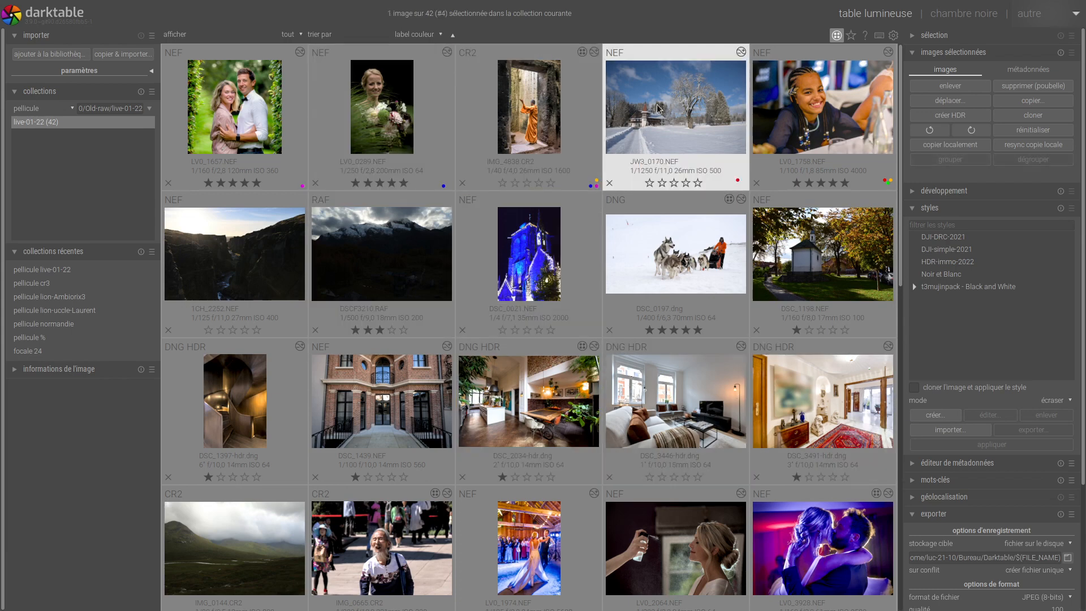
double_click(658, 109)
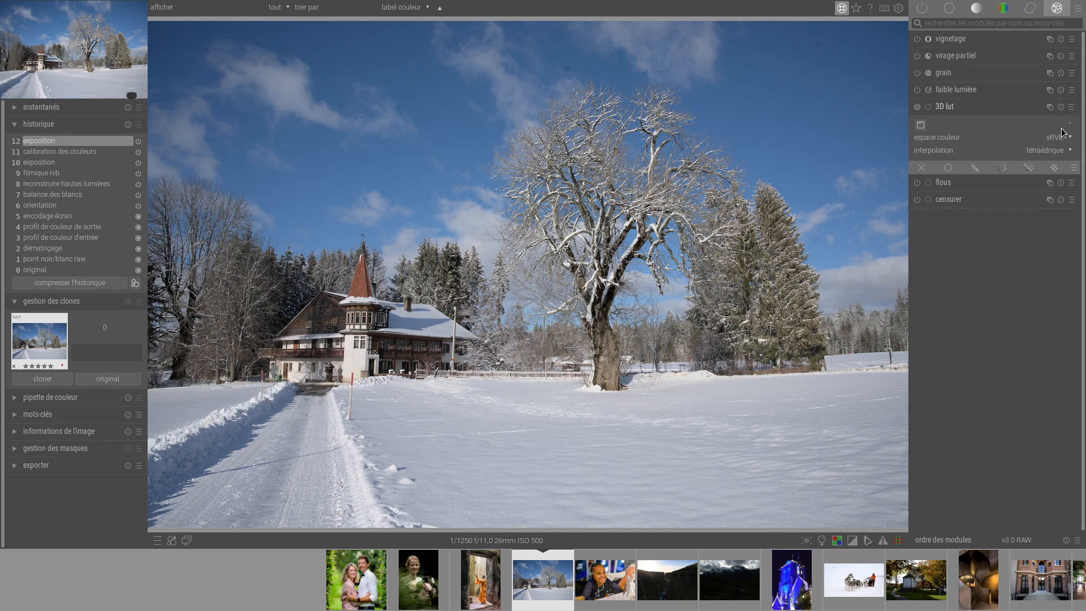
left_click(920, 125)
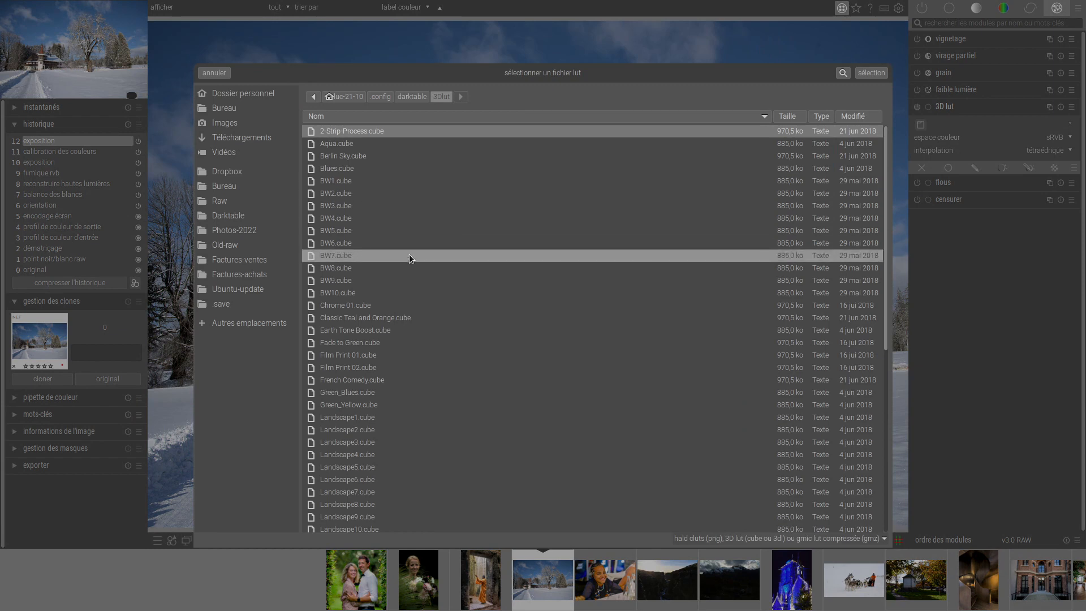
scroll(409, 253, "down", 5)
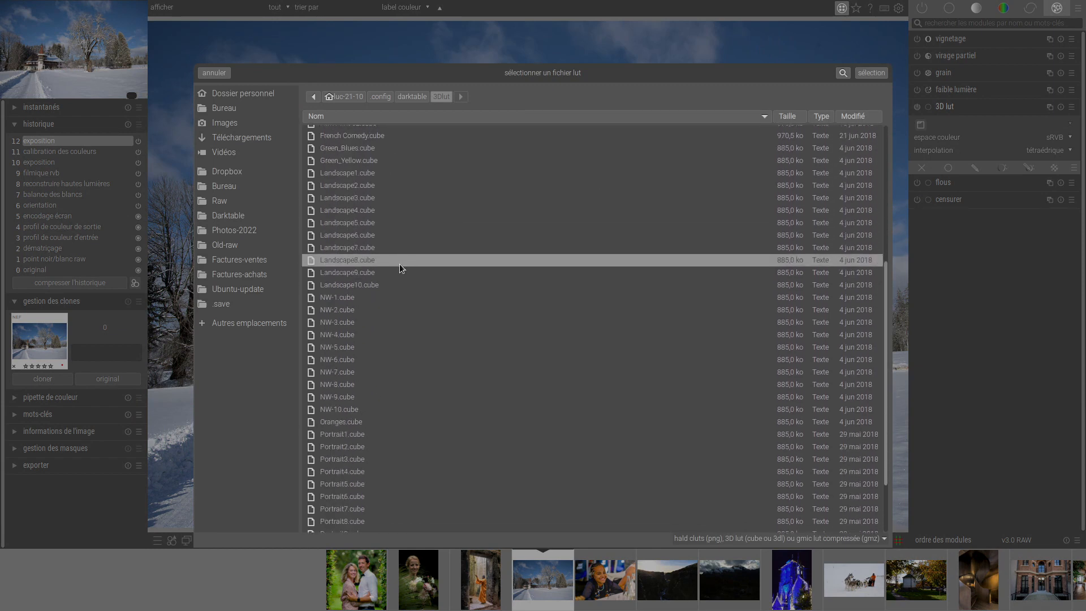
left_click(399, 271)
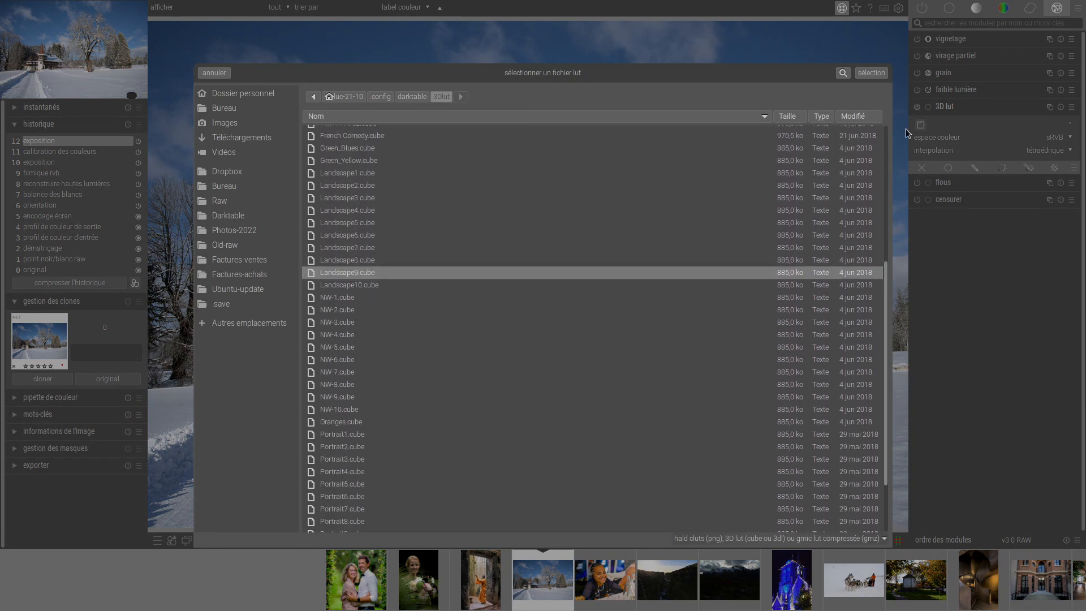
left_click(869, 73)
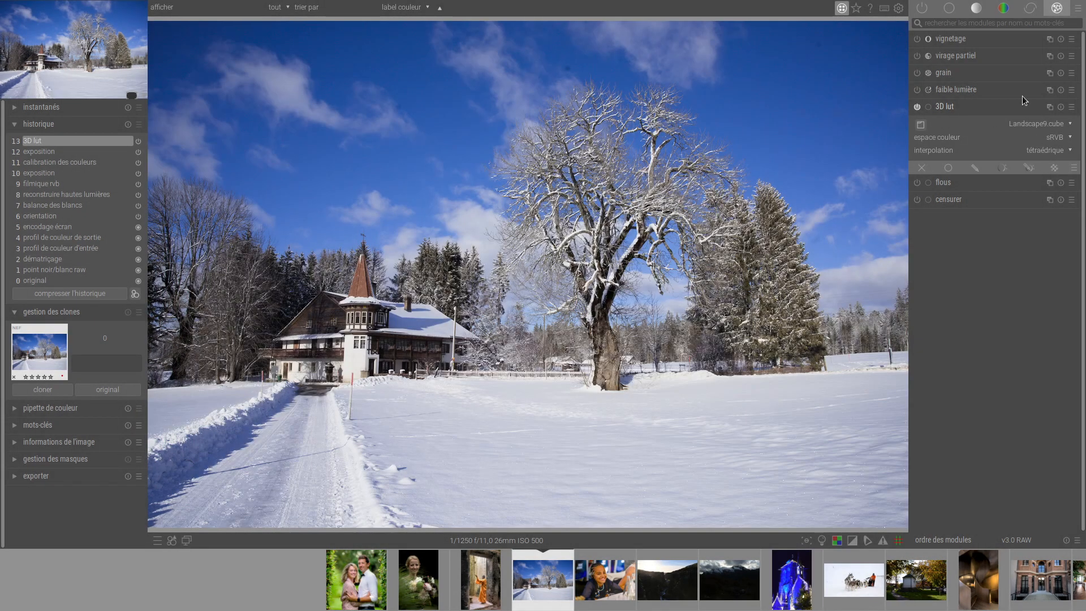
Preview the LUTs listed after Landscape9.cube on the chalet photo, from NW-1.cube through the portrait looks to Vintage Chrome.cube.
left_click(1033, 124)
scroll(1033, 125, "down", 2)
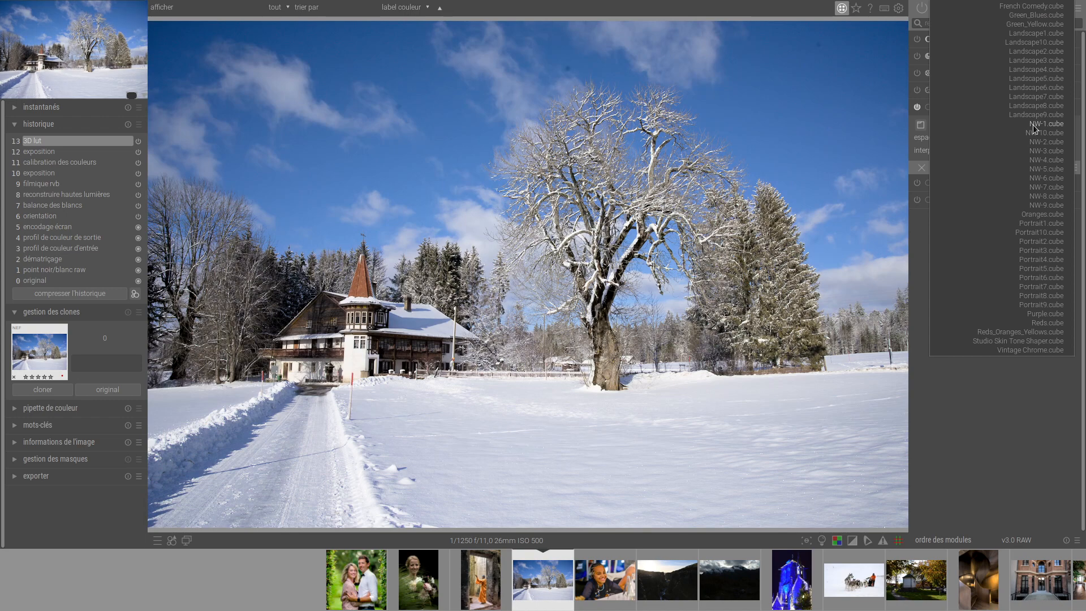
scroll(1033, 125, "down", 4)
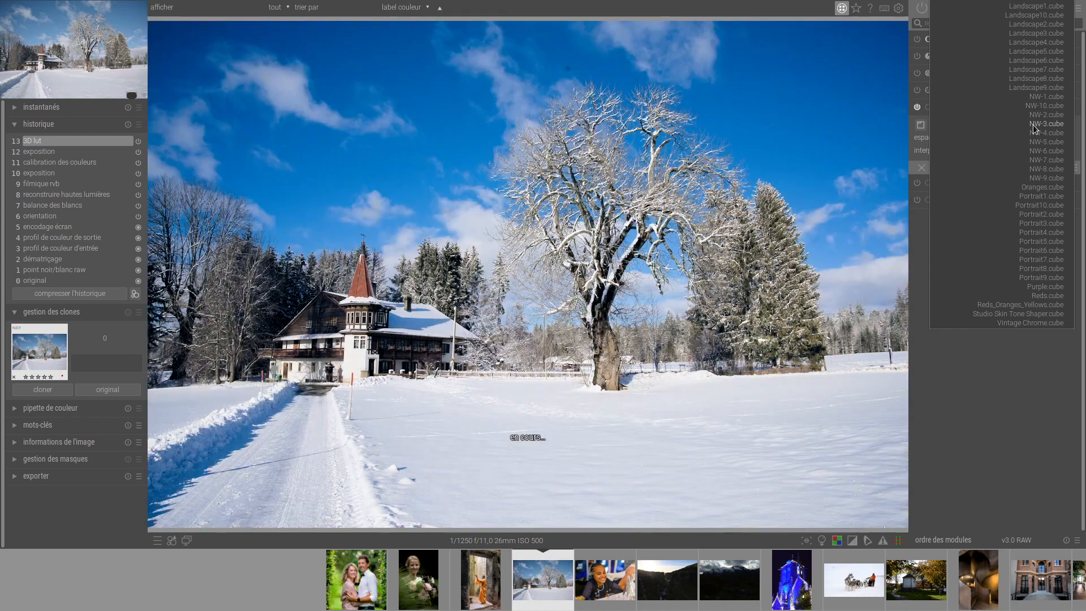
scroll(1032, 129, "down", 6)
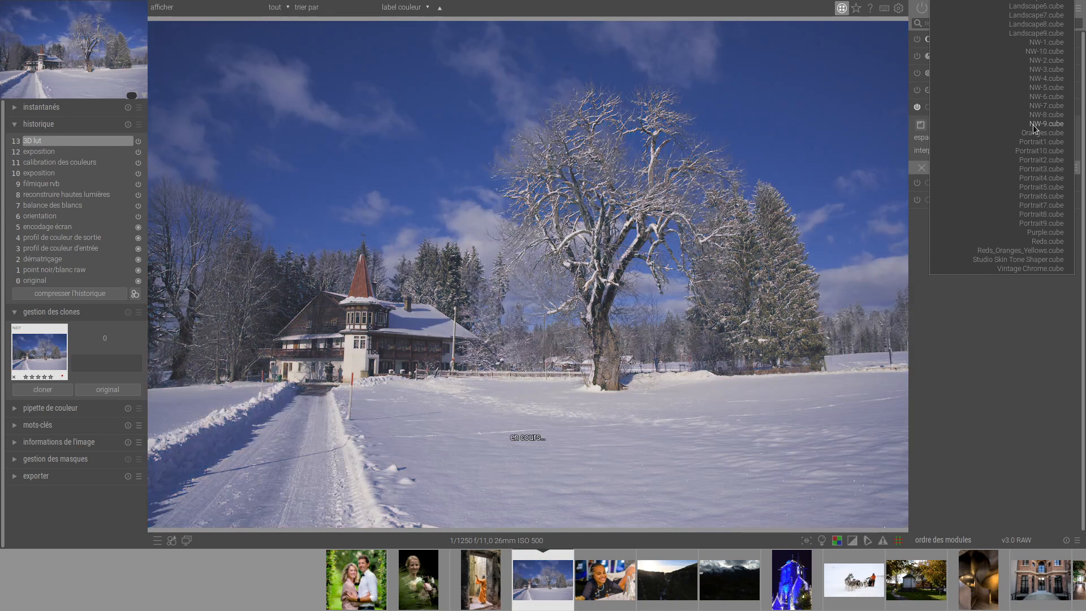
scroll(1034, 129, "down", 4)
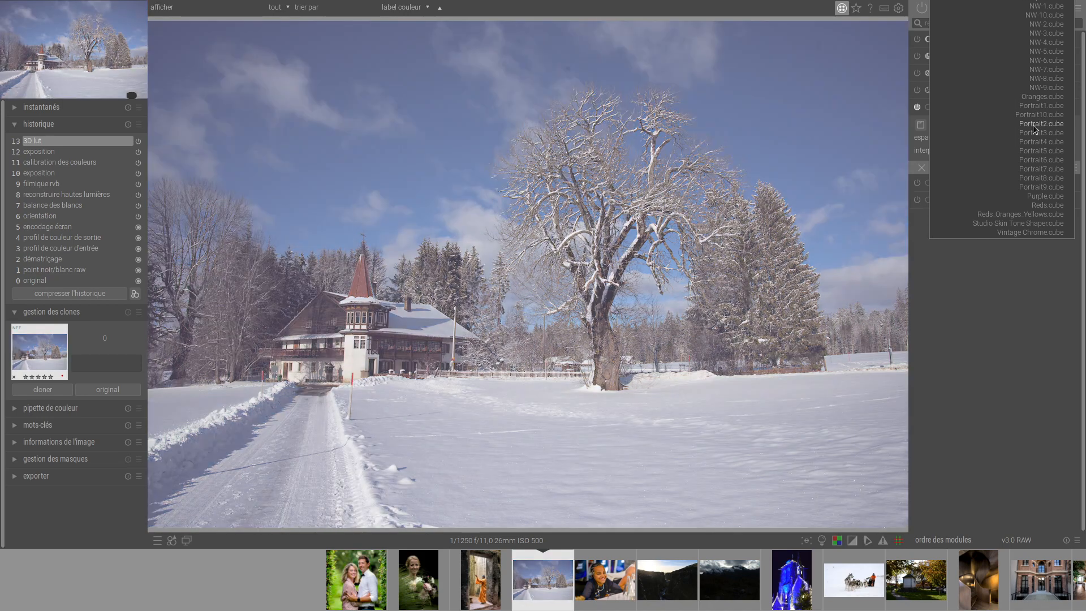
scroll(1033, 124, "down", 3)
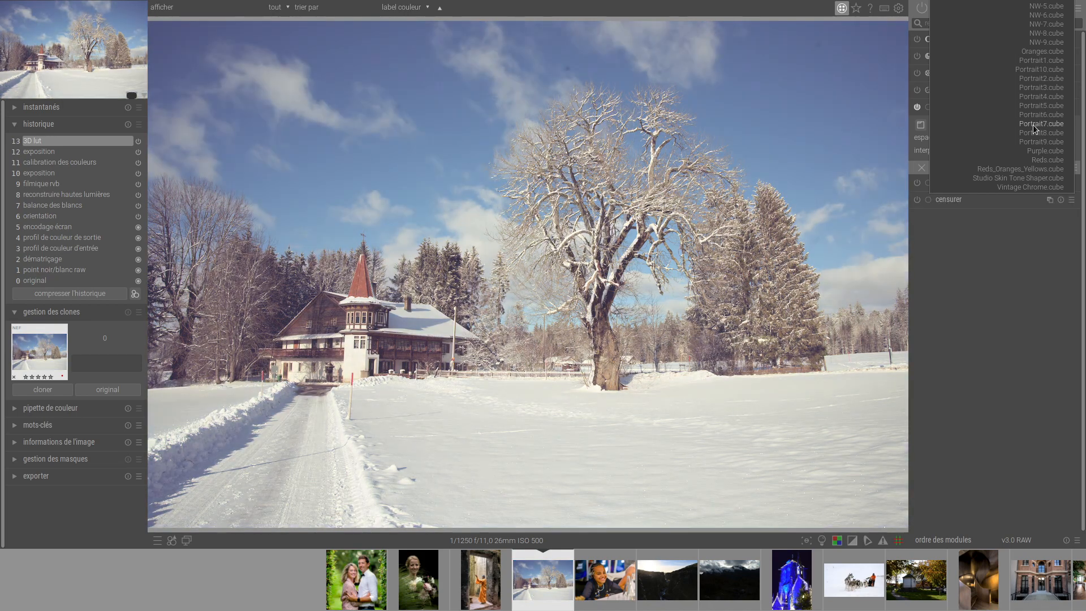
scroll(1033, 124, "down", 1)
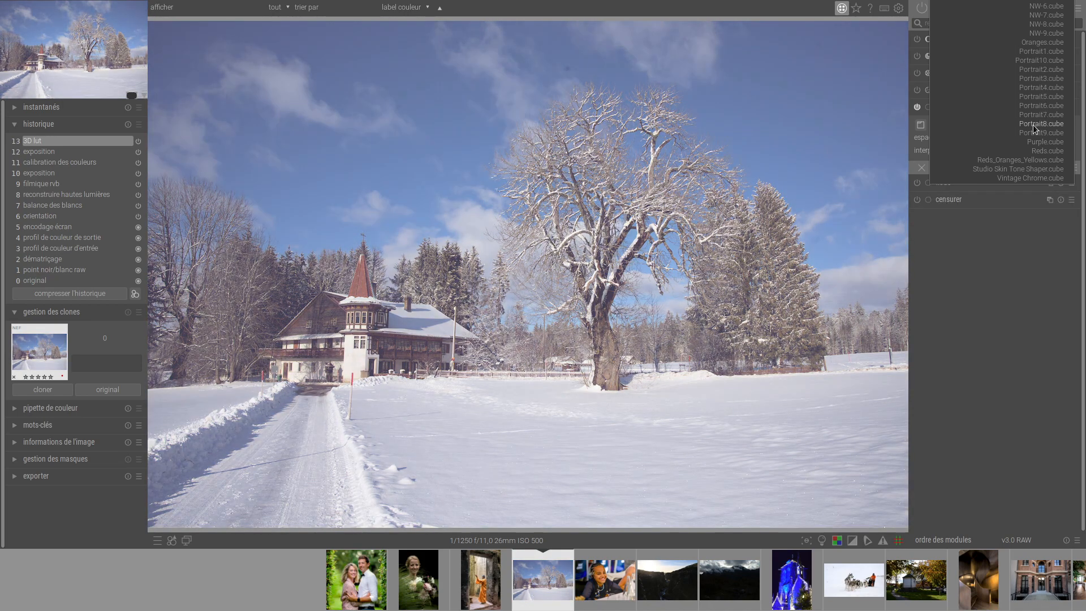
scroll(1034, 128, "down", 4)
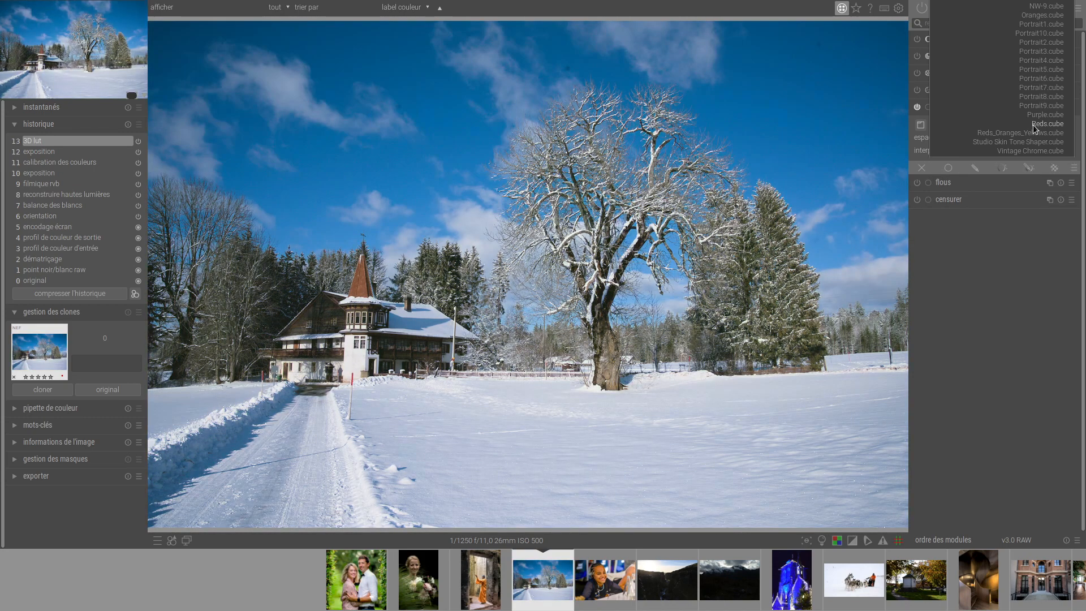
scroll(1034, 129, "down", 2)
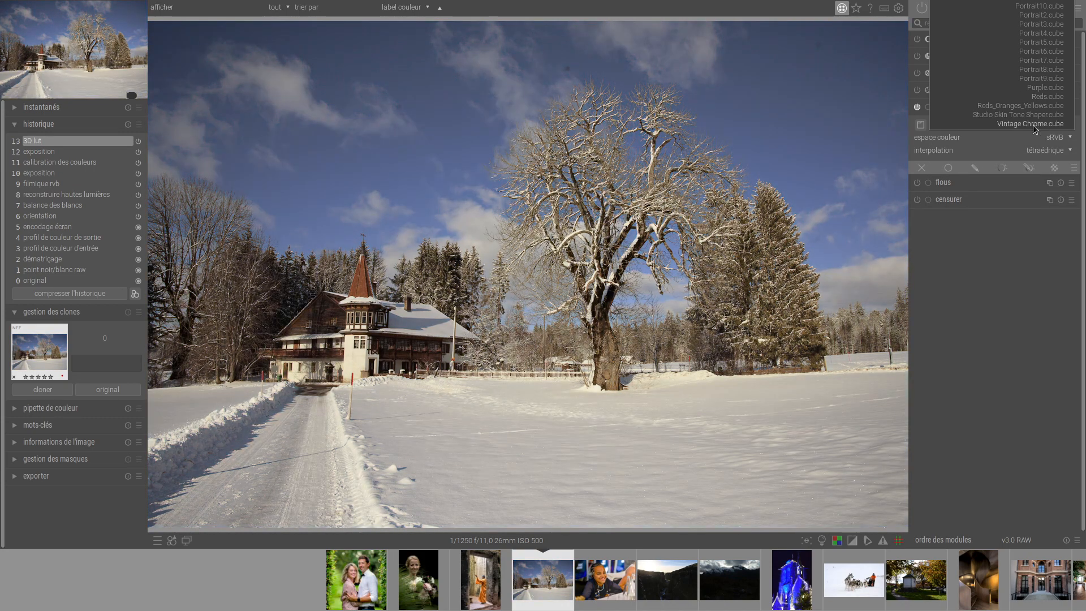
Go back through the colour and BW looks to apply 2-Strip-Process.cube to the chalet photo, and collapse the 3D lut module.
scroll(1035, 129, "up", 20)
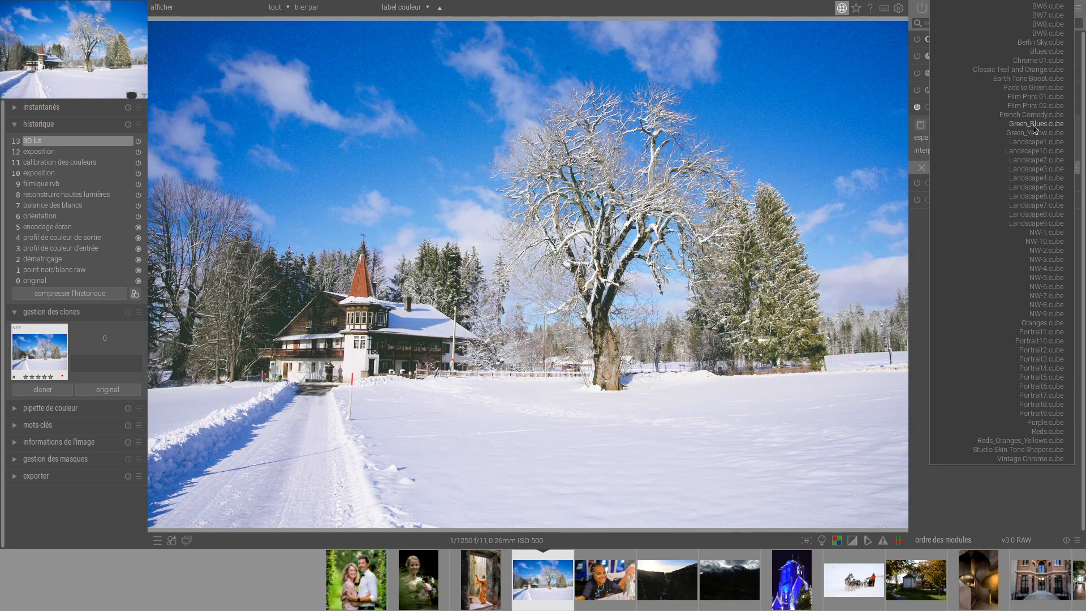
scroll(1034, 128, "up", 7)
scroll(1034, 128, "up", 5)
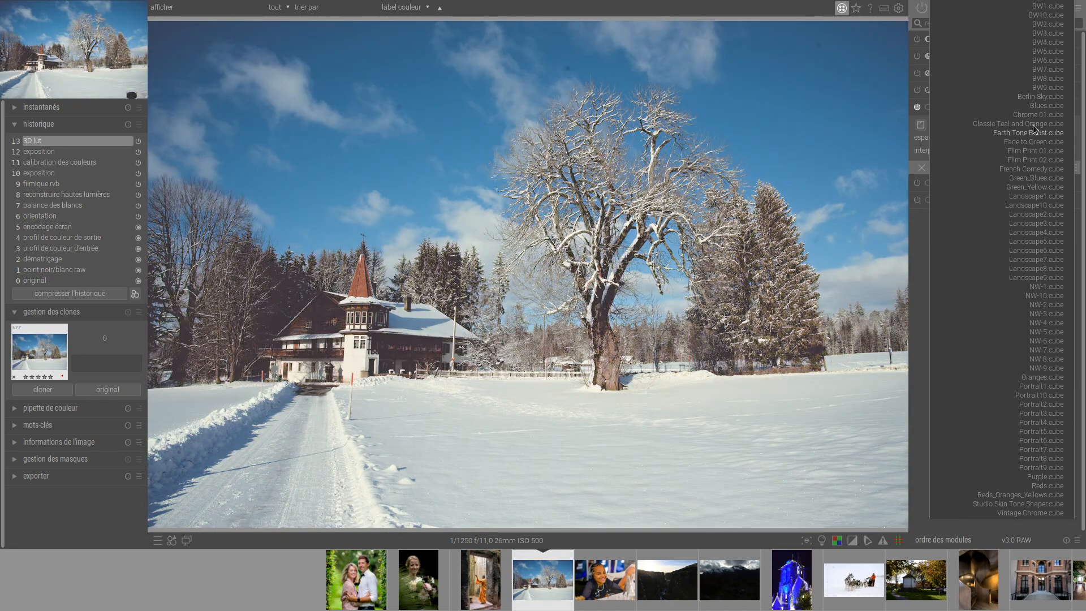
scroll(1034, 129, "up", 4)
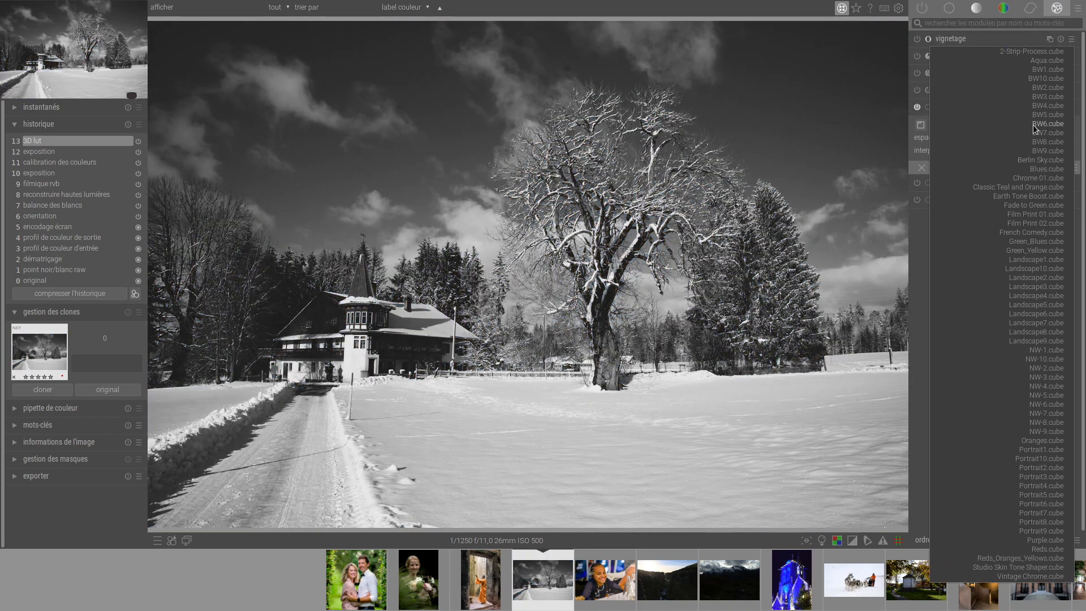
scroll(1035, 129, "up", 3)
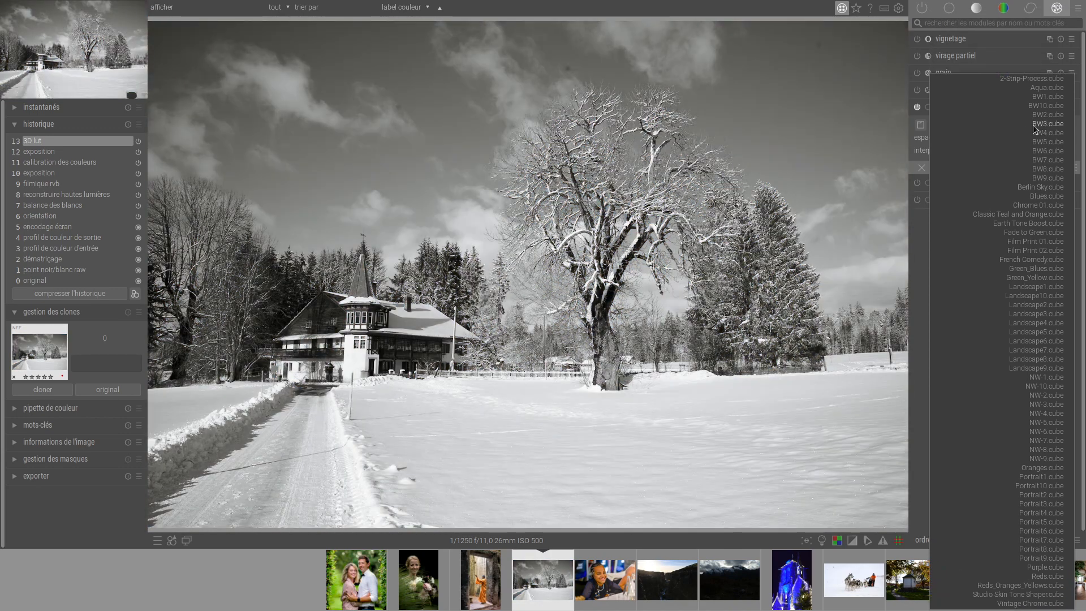
scroll(1035, 129, "up", 1)
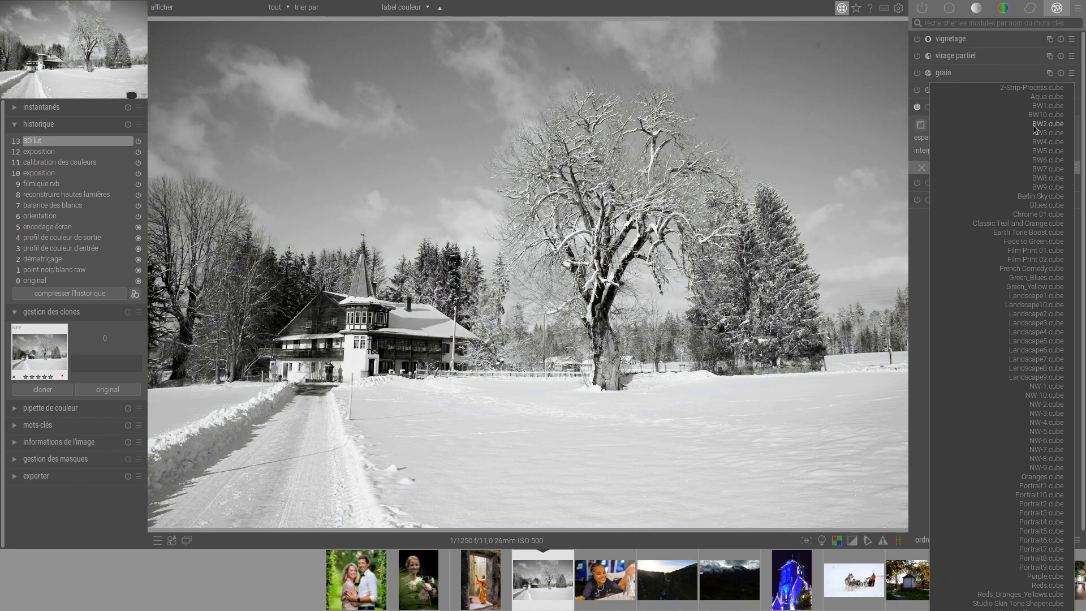
scroll(1034, 126, "up", 1)
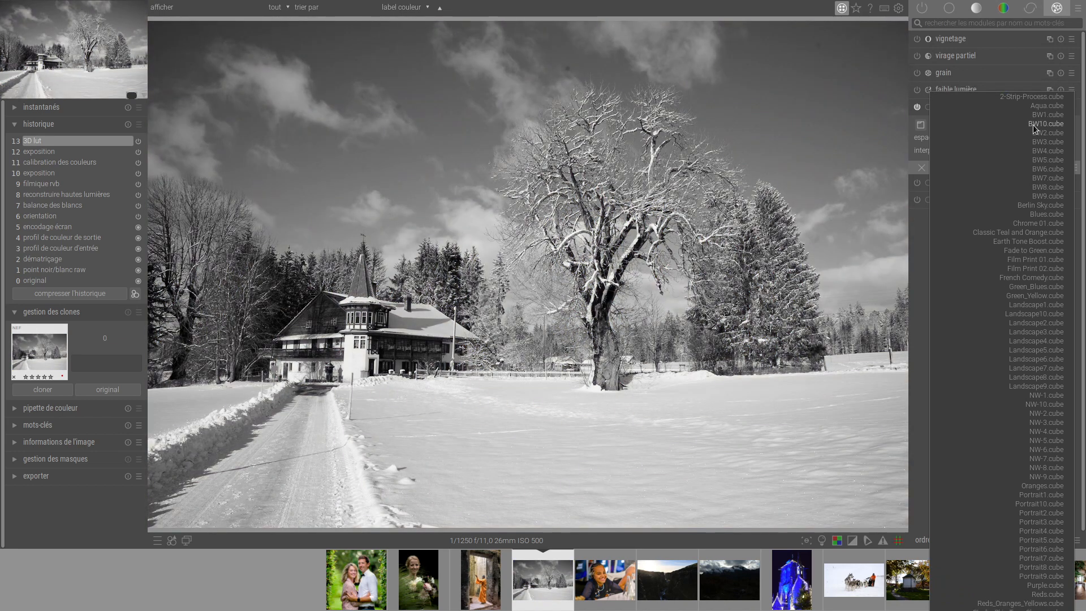
scroll(1033, 125, "up", 3)
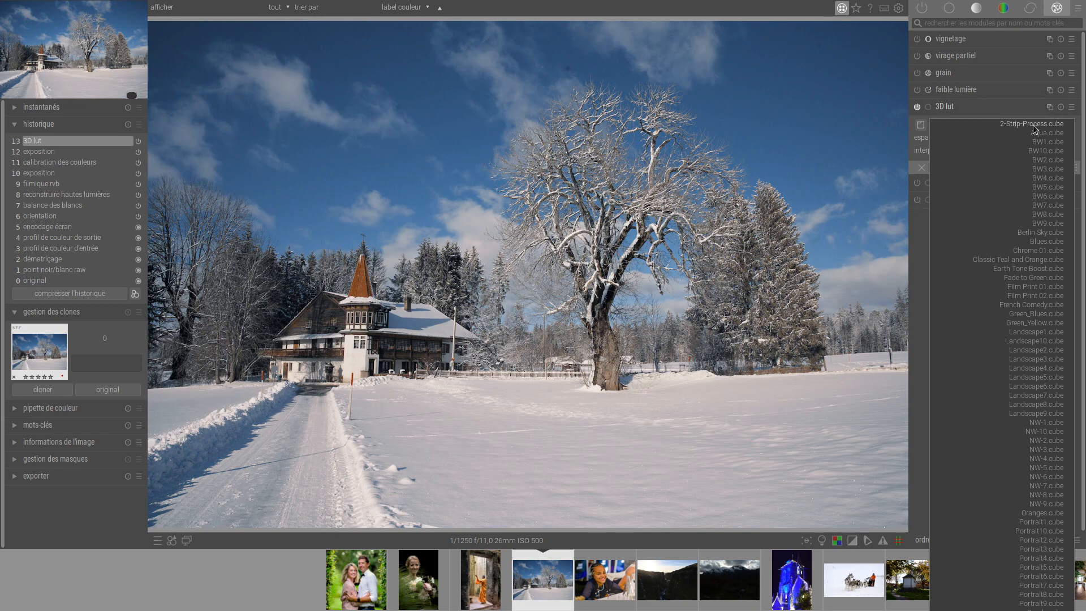
left_click(948, 107)
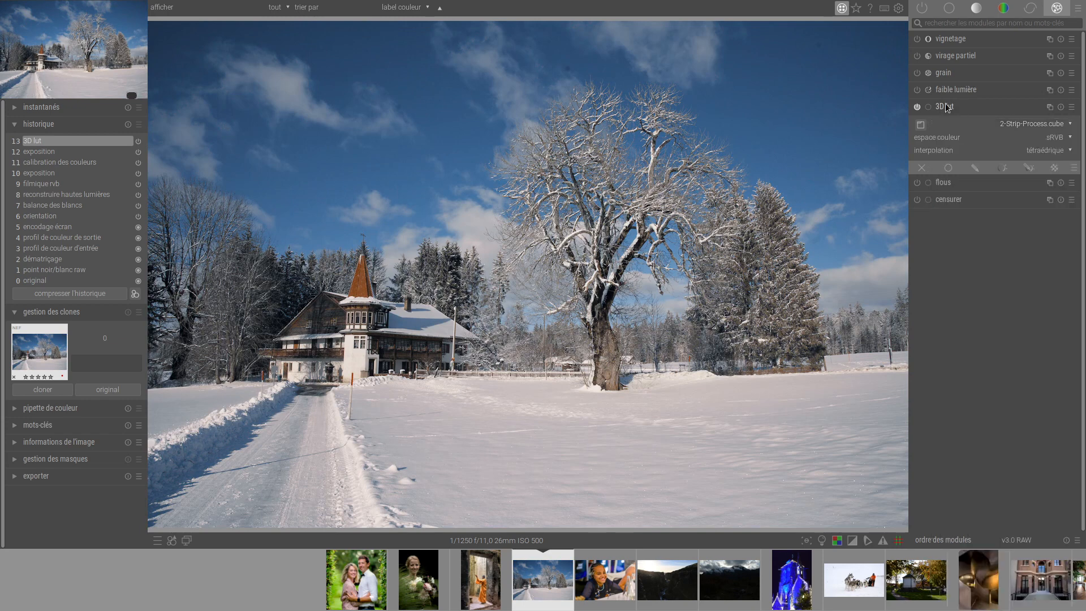
left_click(949, 109)
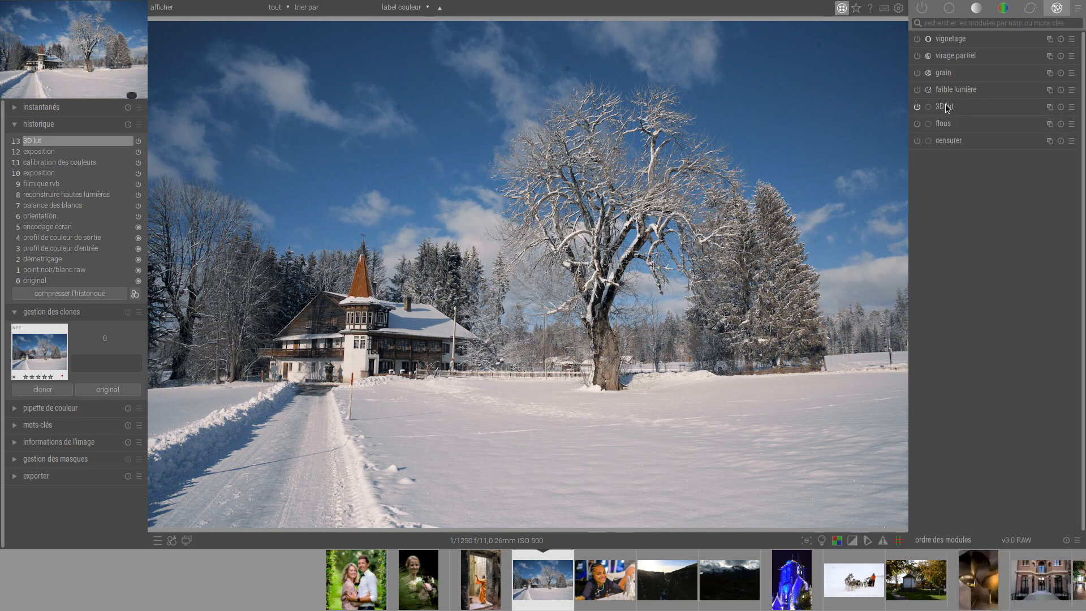